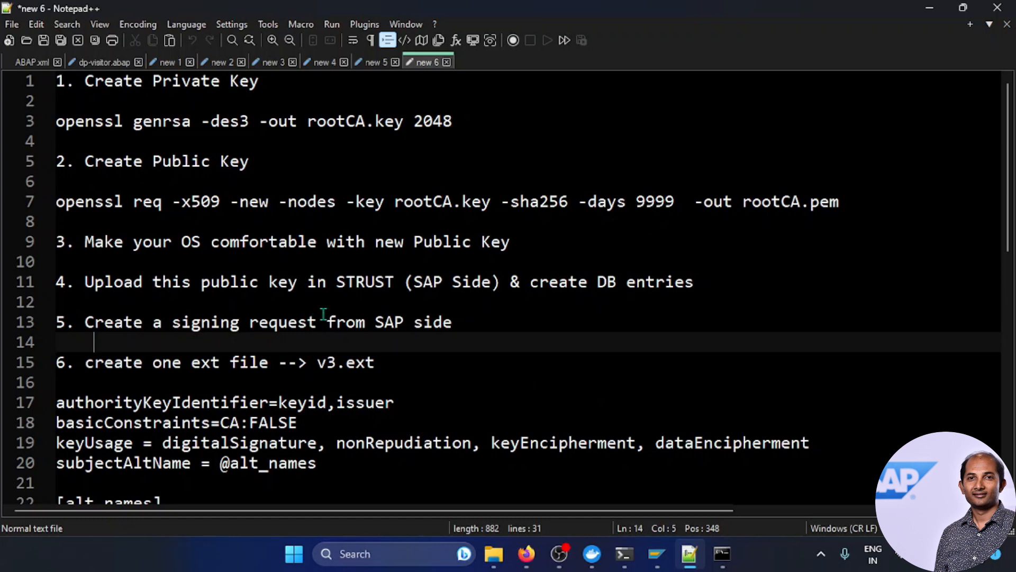
# Step: Bring up the empty ABAP1909Certificates folder window in File Explorer
pyautogui.click(493, 553)
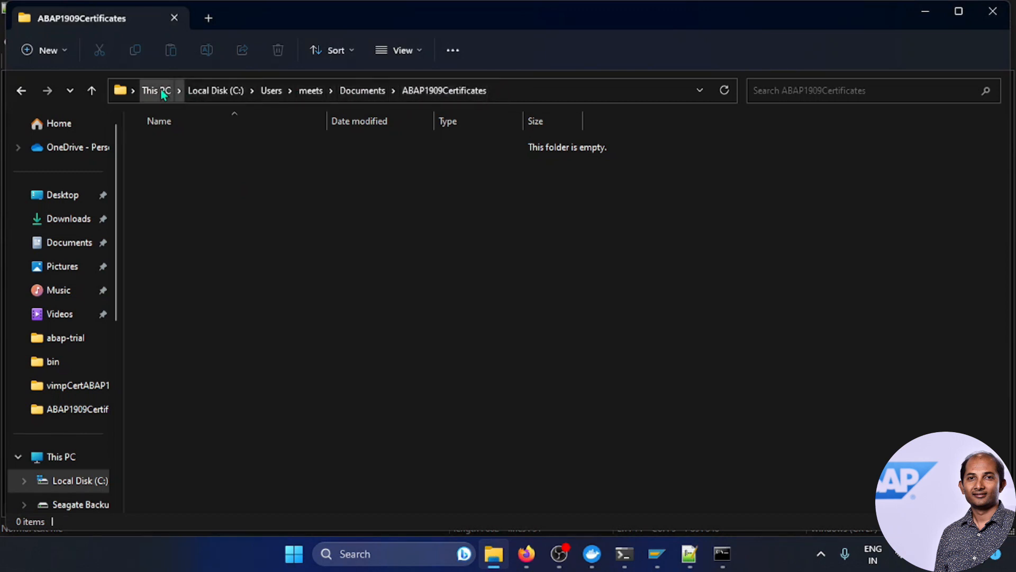
# Step: Change the administrator Command Prompt into the ABAP1909Certificates folder using its copied path
pyautogui.click(518, 90)
pyautogui.hotkey('ctrl', 'c')
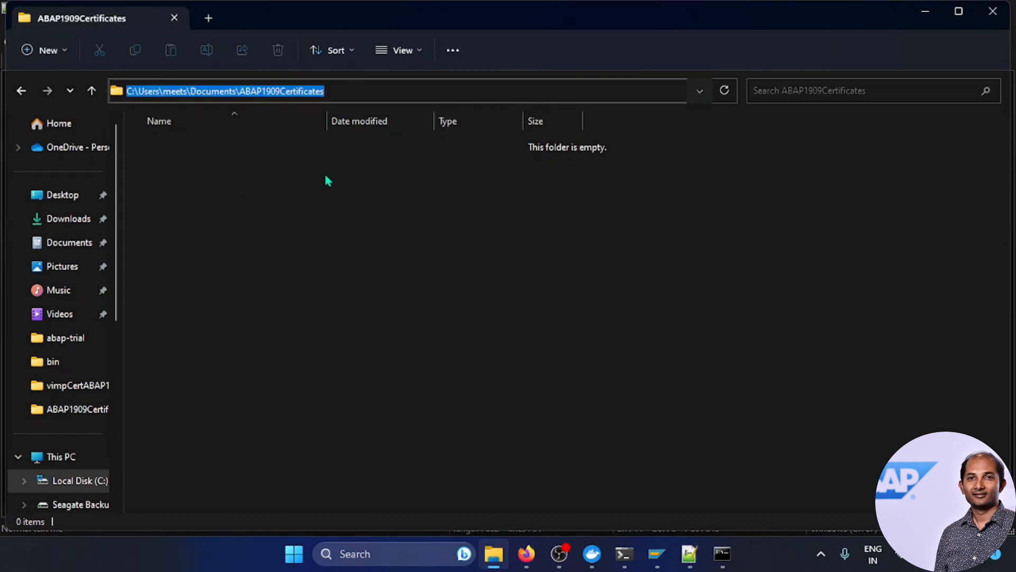
pyautogui.click(722, 554)
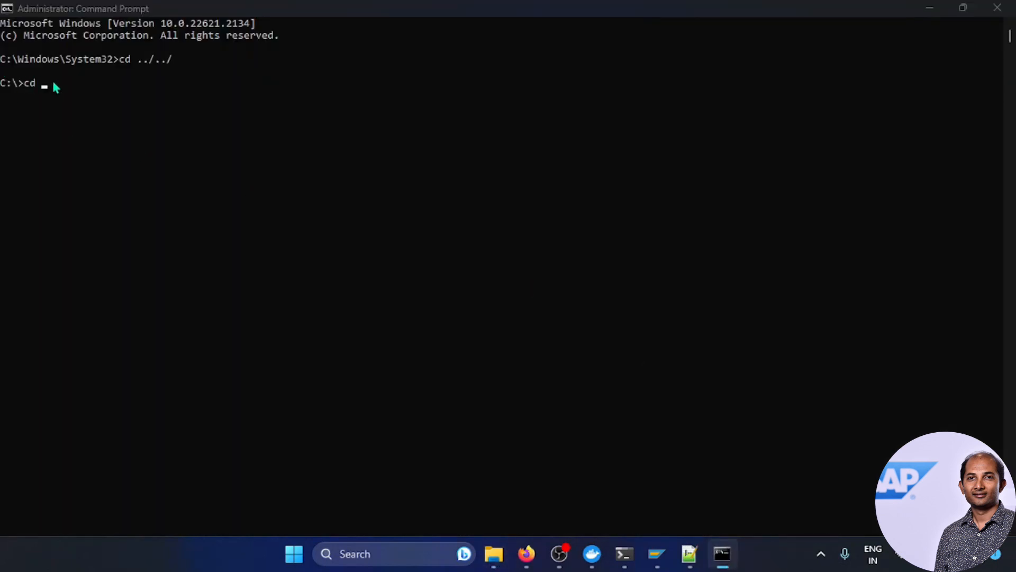
pyautogui.hotkey('alt', 'Tab')
pyautogui.click(526, 91)
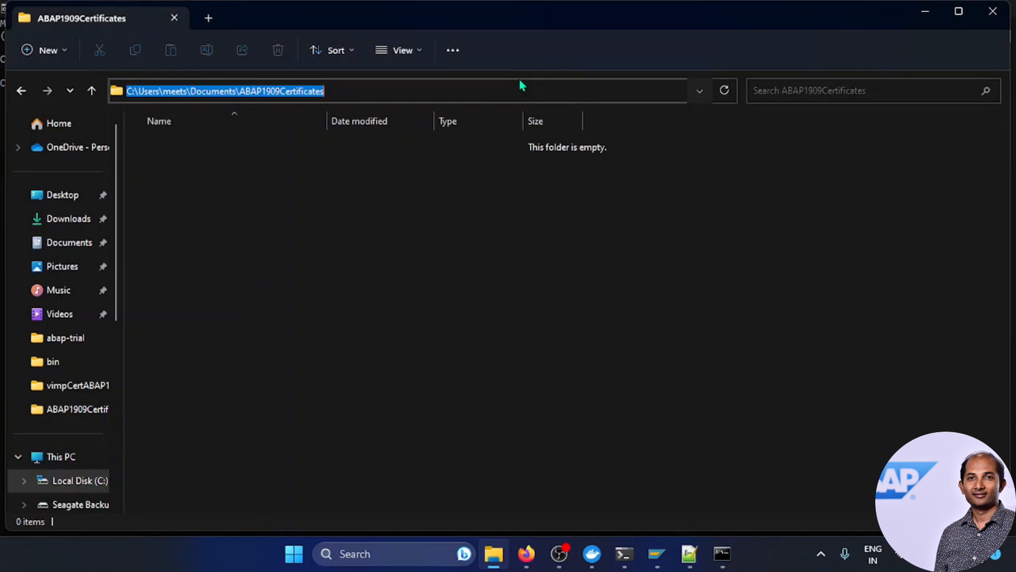
pyautogui.hotkey('alt', 'Tab')
pyautogui.click(241, 106)
pyautogui.hotkey('ctrl', 'v')
pyautogui.press('Return')
# Step: Confirm with dir that the folder holds 0 files, then clear the console with cls
pyautogui.write('dir')
pyautogui.press('Return')
pyautogui.moveTo(280, 203); pyautogui.dragTo(171, 209)
pyautogui.click(294, 238)
pyautogui.write('cls')
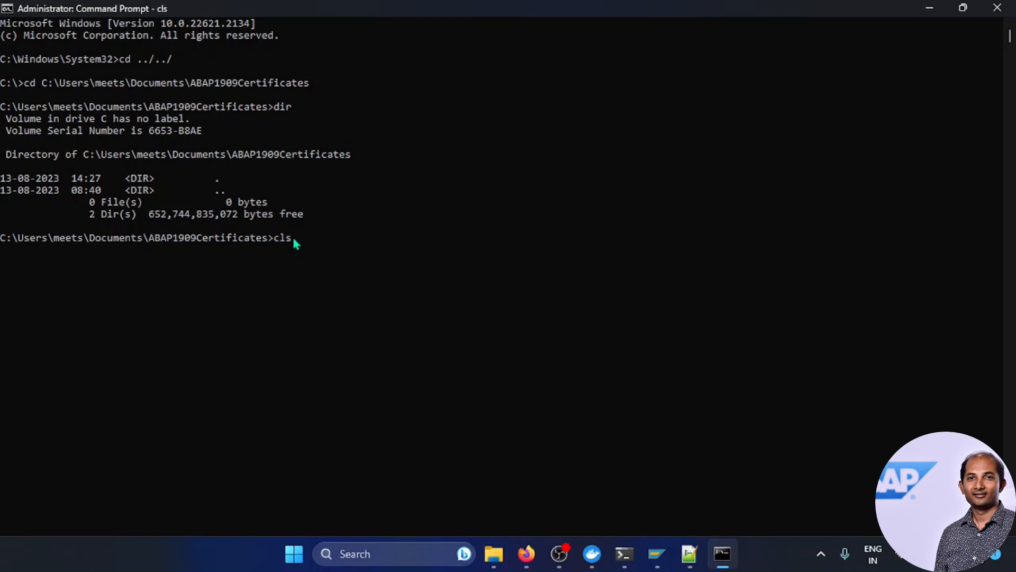
pyautogui.press('Return')
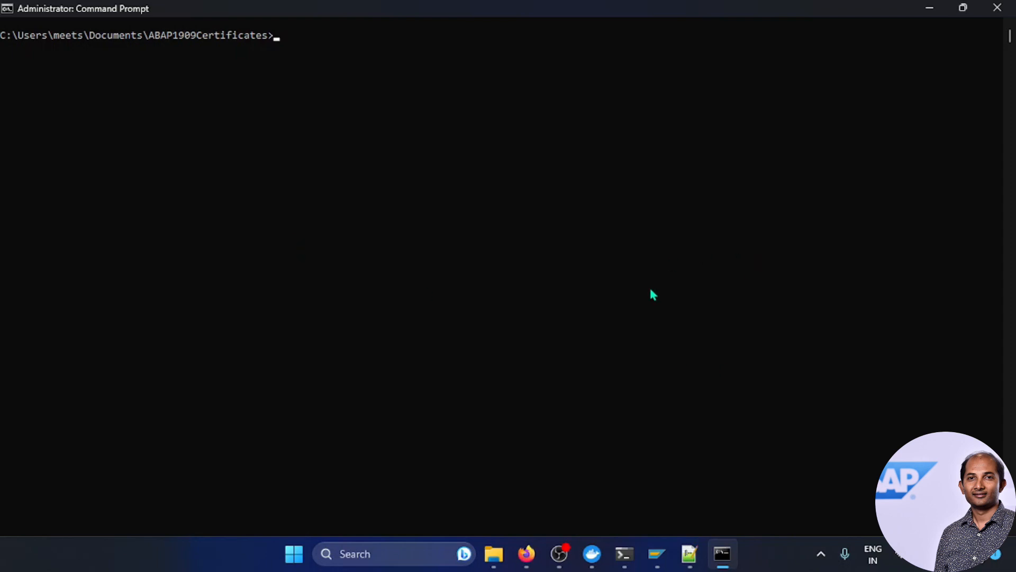
# Step: Run the openssl genrsa command from line 3 of the notes to generate rootCA.key
pyautogui.click(689, 553)
pyautogui.click(277, 264)
pyautogui.moveTo(455, 122); pyautogui.dragTo(37, 121)
pyautogui.hotkey('ctrl', 'c')
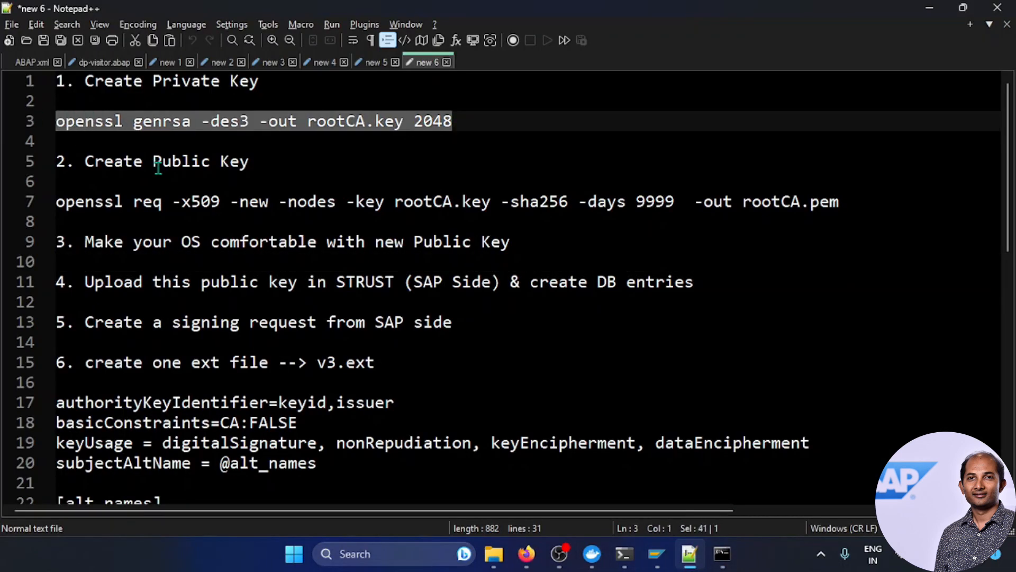
pyautogui.hotkey('alt', 'Tab')
pyautogui.rightClick(349, 41)
pyautogui.press('Return')
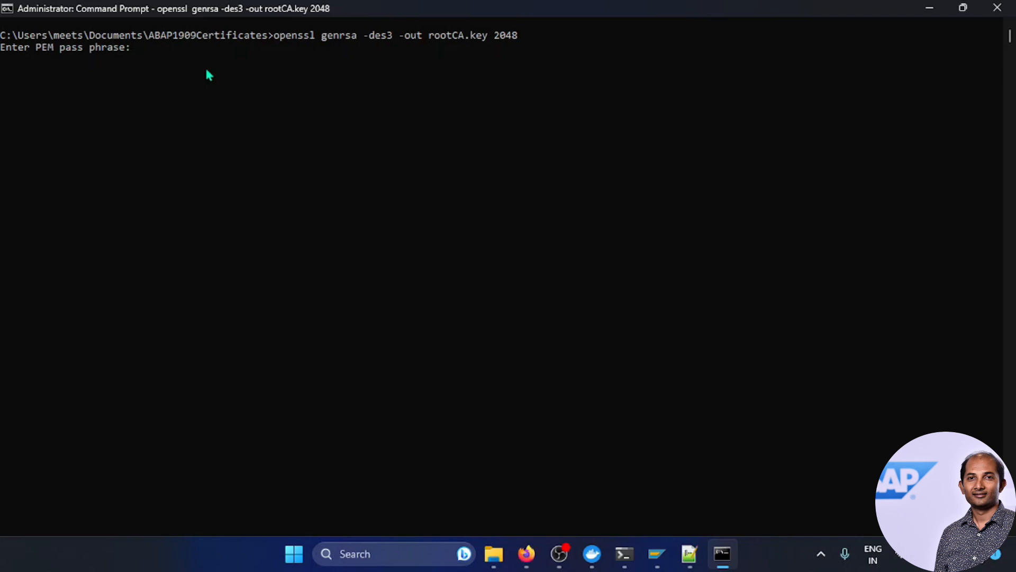
# Step: Enter and verify the PEM pass phrase, then confirm the 1,884-byte rootCA.key exists
pyautogui.press('Return')
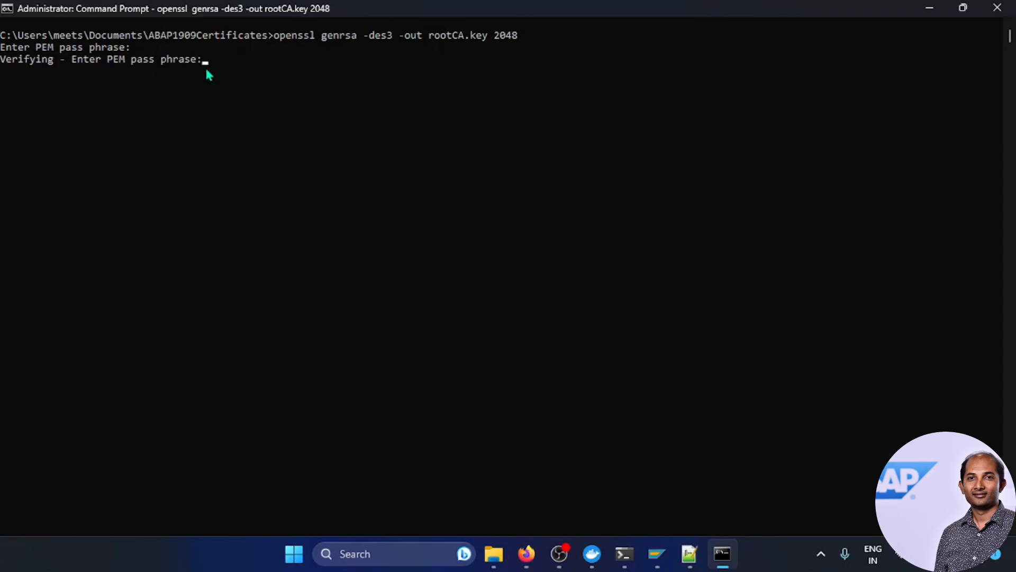
pyautogui.press('Return')
pyautogui.write('dir')
pyautogui.press('Return')
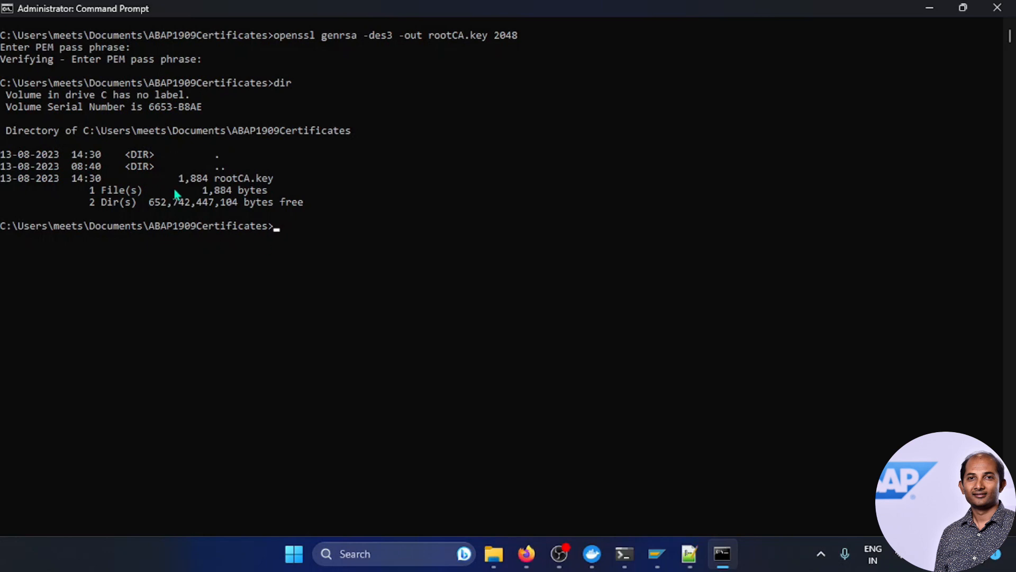
pyautogui.click(689, 554)
pyautogui.click(227, 186)
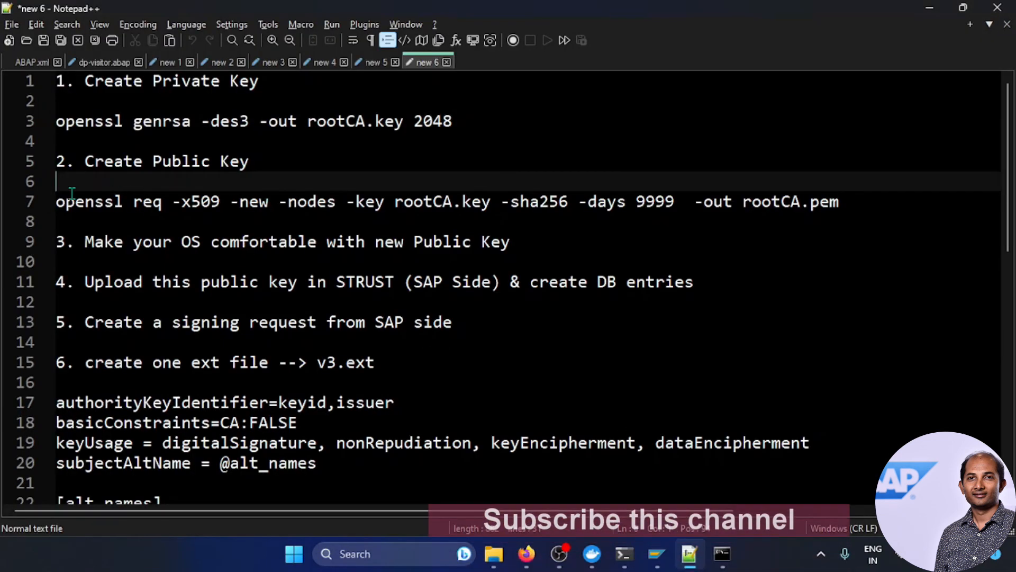
# Step: Run the openssl req command from line 7 and enter the rootCA.key pass phrase
pyautogui.moveTo(55, 203); pyautogui.dragTo(837, 205)
pyautogui.hotkey('ctrl', 'c')
pyautogui.hotkey('alt', 'Tab')
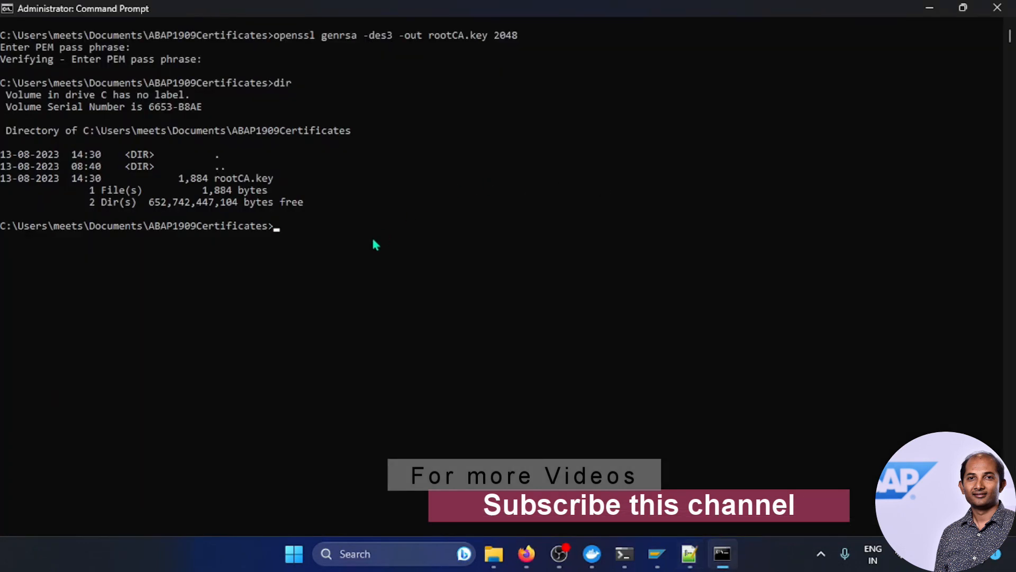
pyautogui.rightClick(372, 239)
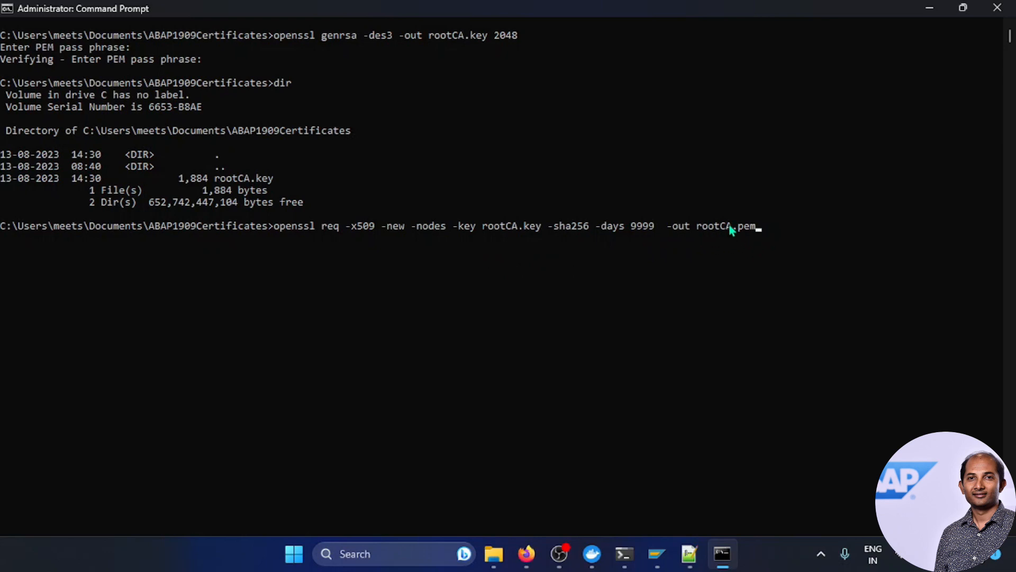
pyautogui.press('Return')
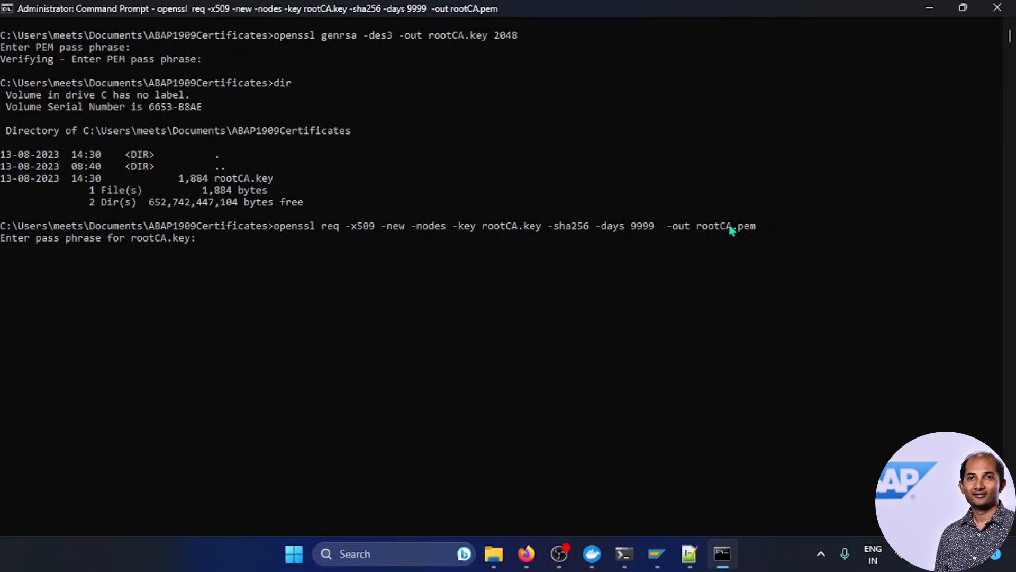
pyautogui.press('Return')
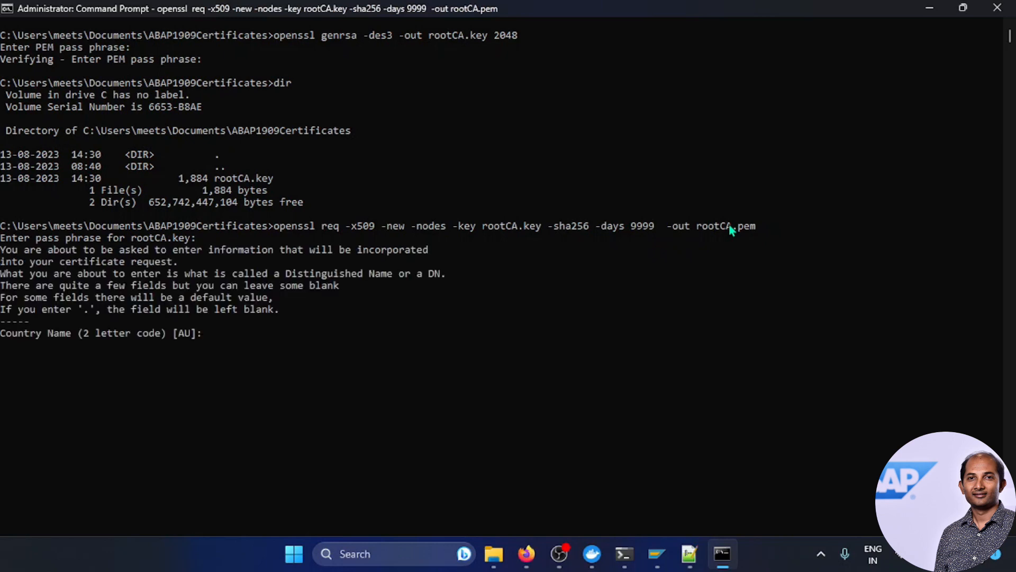
# Step: Fill the certificate subject: country IN, state WestBengal, locality Kolkata, plus an organization name
pyautogui.write('IN')
pyautogui.press('Return')
pyautogui.write('WestBen')
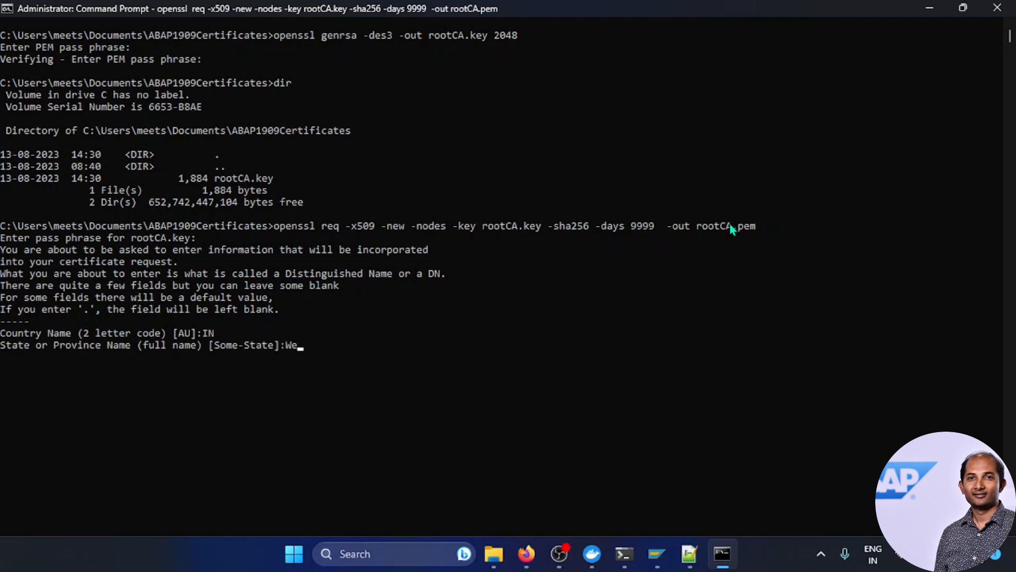
pyautogui.write('gal')
pyautogui.press('BackSpace')
pyautogui.write('l')
pyautogui.press('Return')
pyautogui.write('Kolkata')
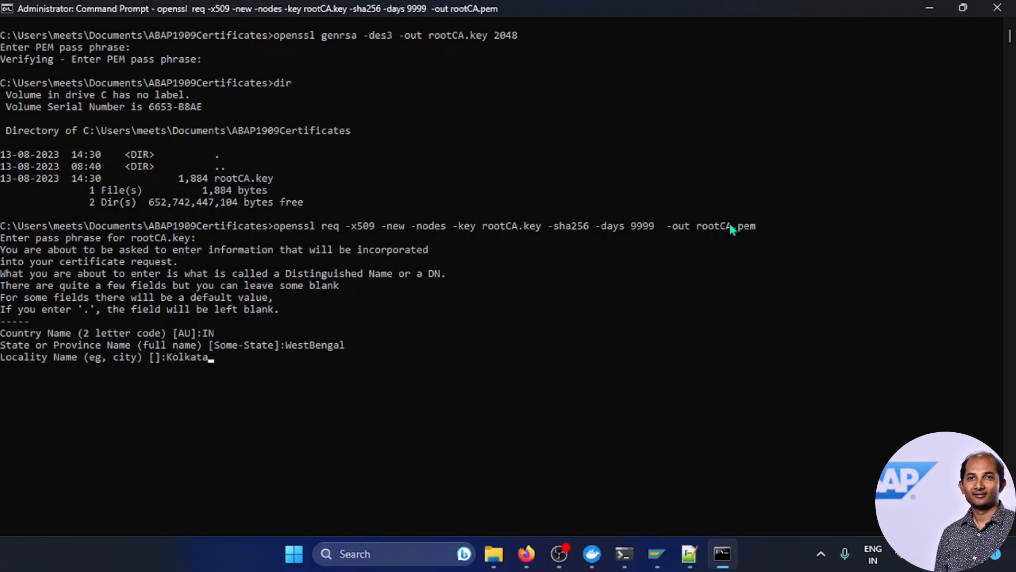
pyautogui.press('Return')
pyautogui.write('Somnath')
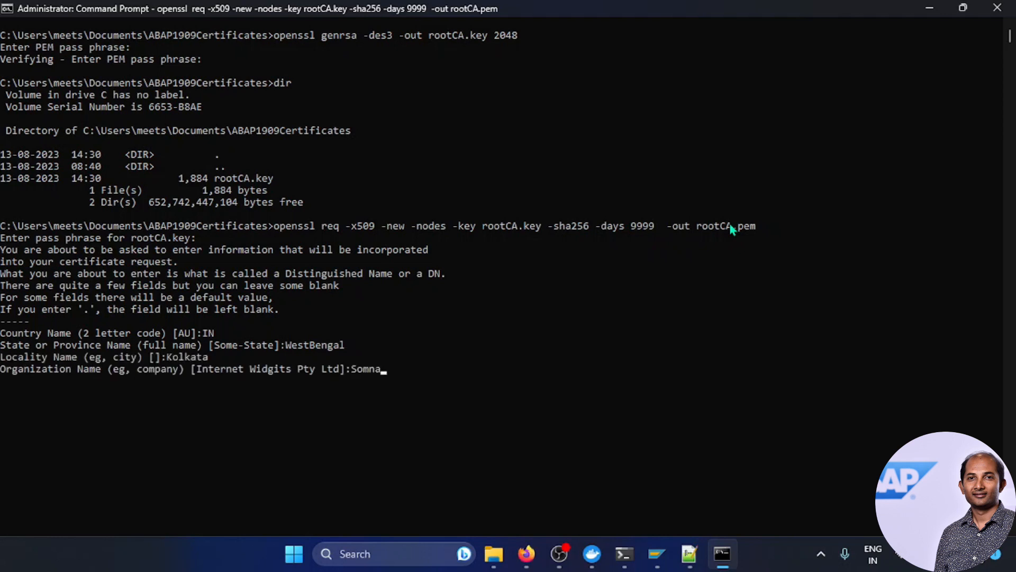
pyautogui.press('Return')
pyautogui.press('Return')
pyautogui.press('Return')
pyautogui.press('Return')
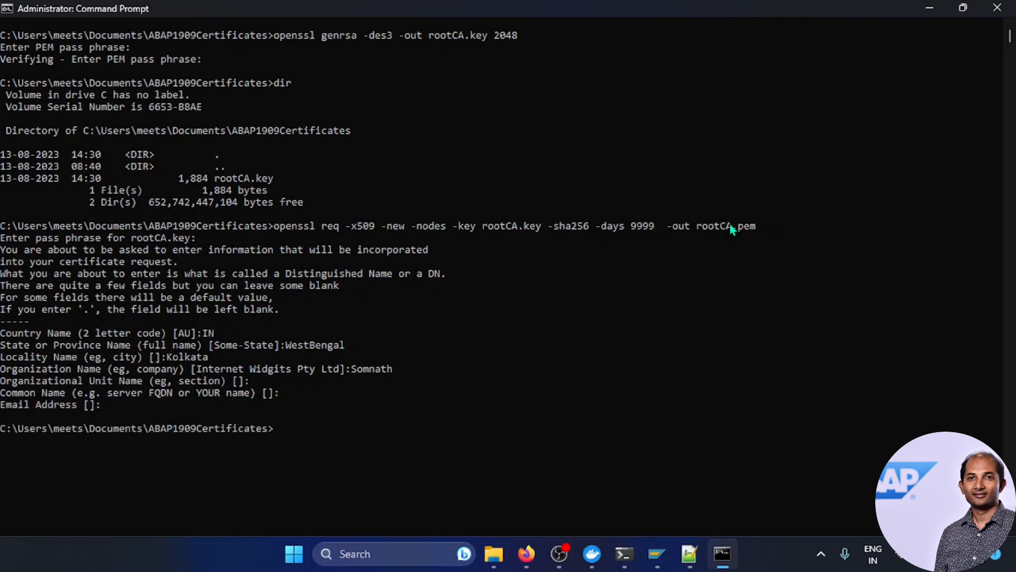
# Step: Confirm with dir that rootCA.pem (1,274 bytes) now sits beside rootCA.key
pyautogui.write('dir')
pyautogui.press('Return')
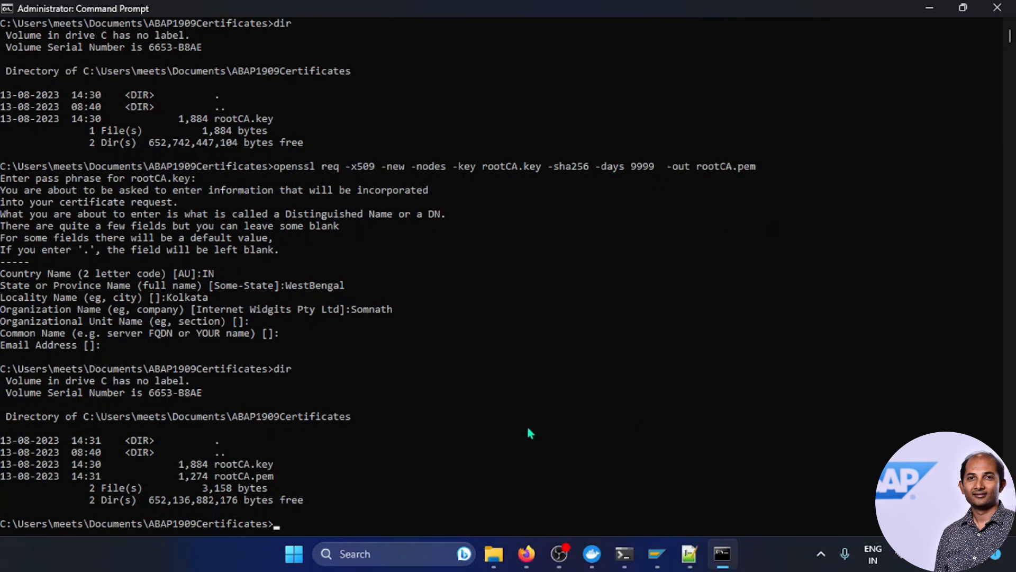
pyautogui.moveTo(276, 477); pyautogui.dragTo(214, 476)
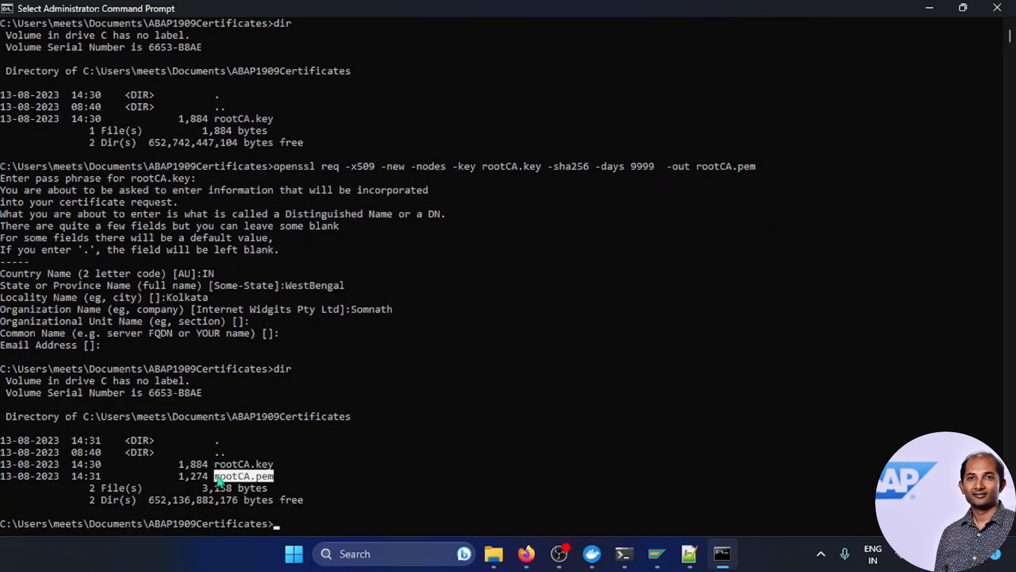
pyautogui.click(296, 478)
pyautogui.moveTo(272, 465); pyautogui.dragTo(217, 466)
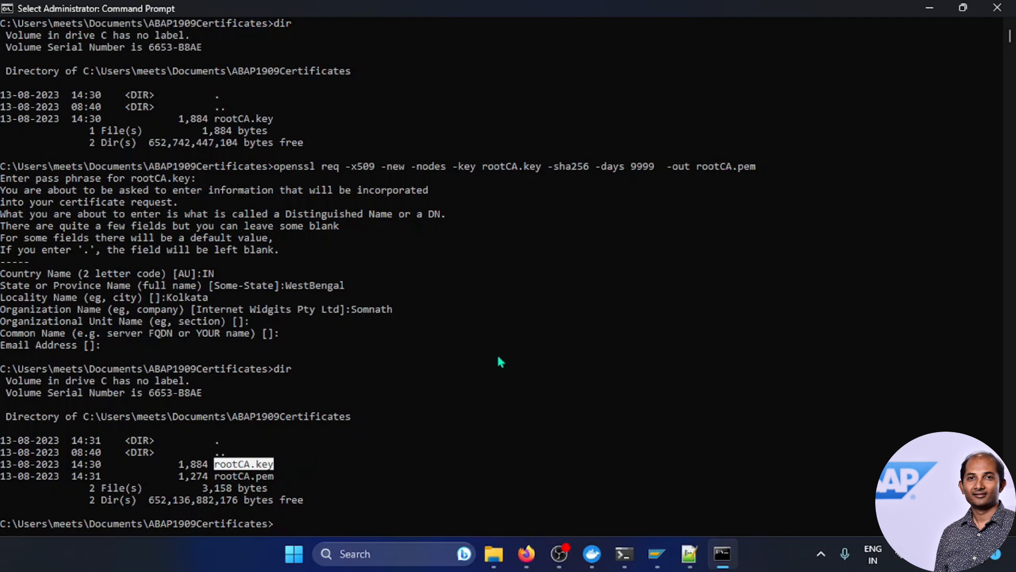
pyautogui.click(687, 554)
pyautogui.click(120, 227)
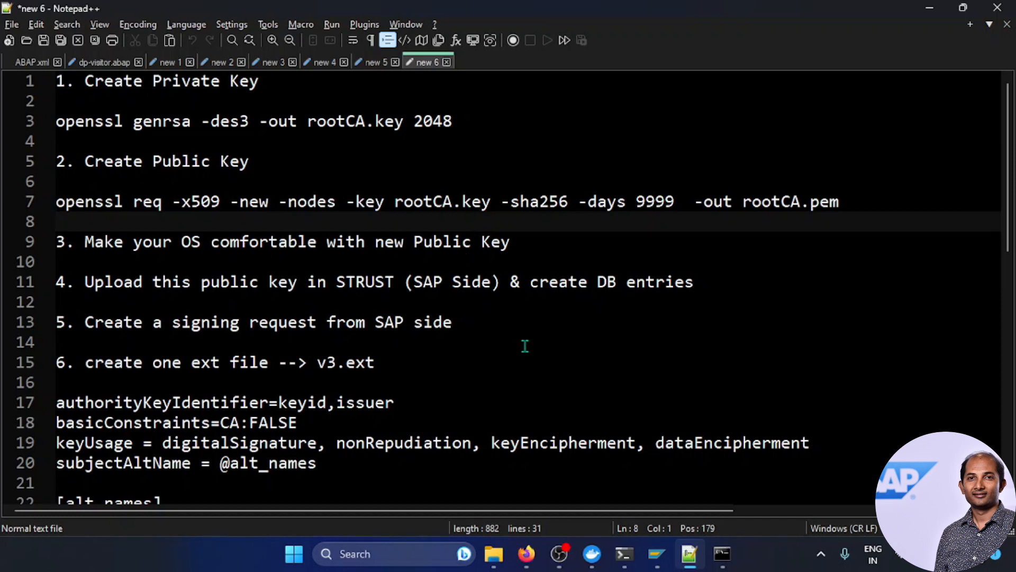
# Step: Launch mmc from Windows search and maximize the empty console
pyautogui.click(392, 553)
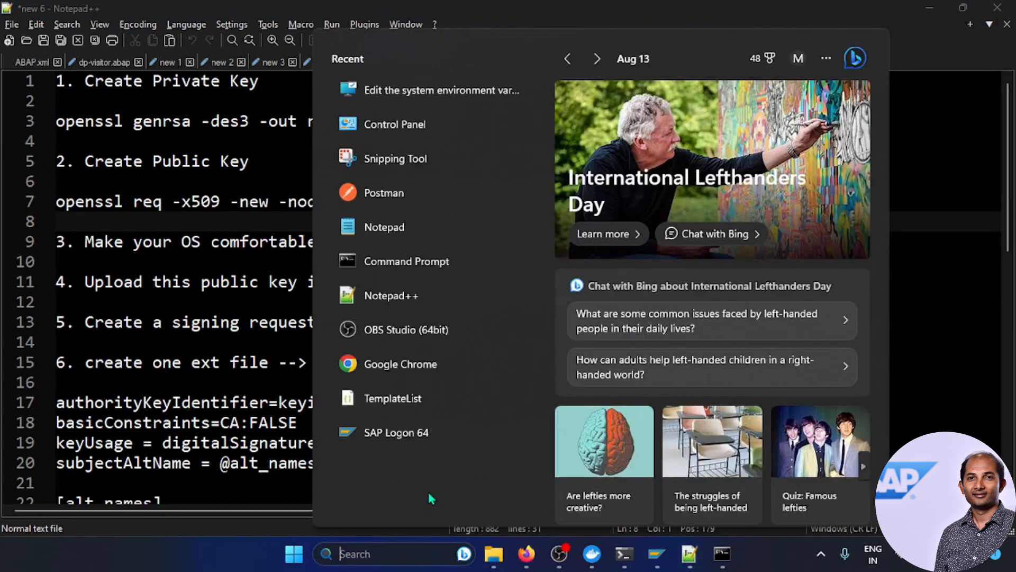
pyautogui.write('mmc')
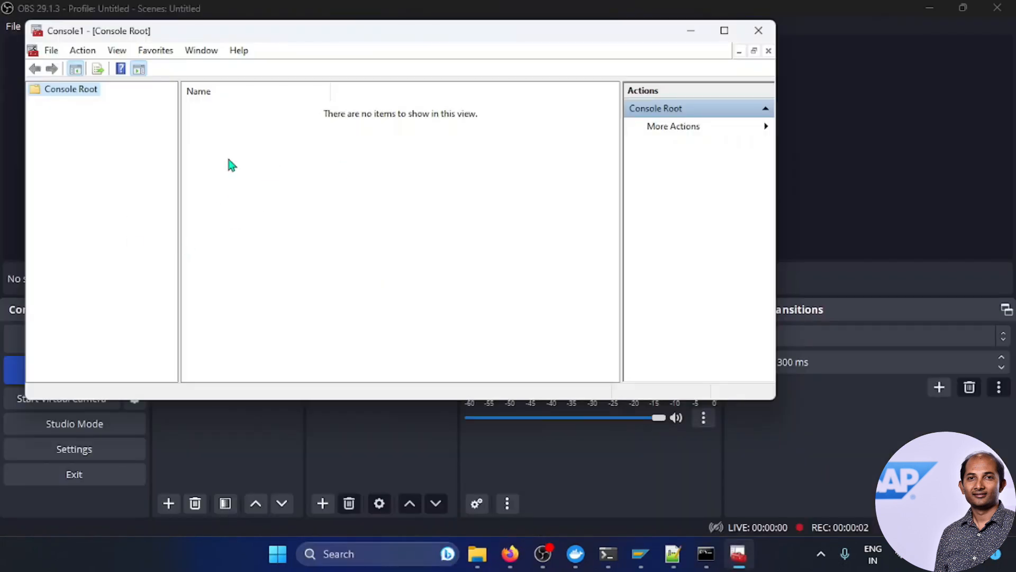
pyautogui.click(725, 30)
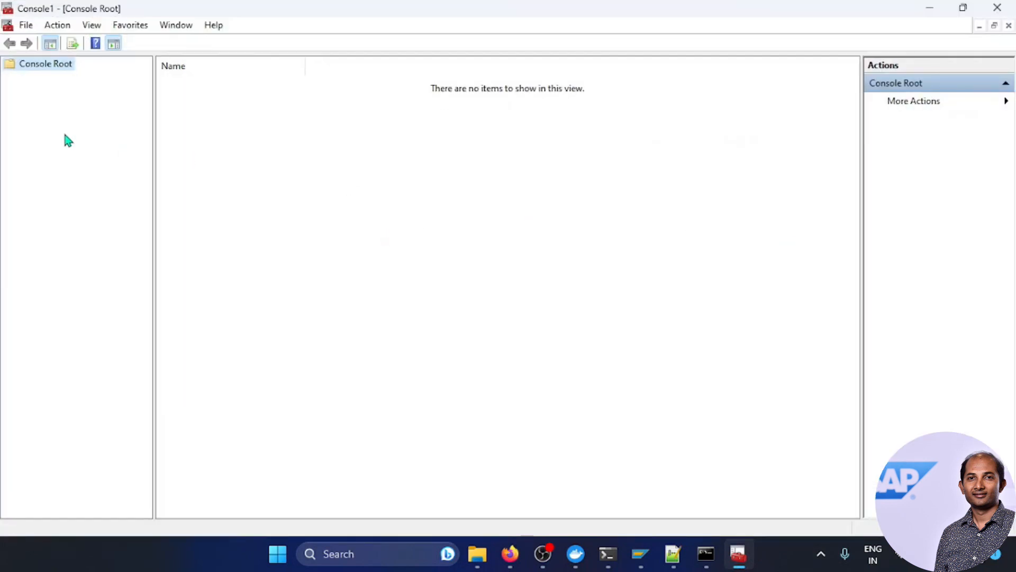
# Step: Add the Certificates snap-in for the computer account, managing the Local computer
pyautogui.click(26, 25)
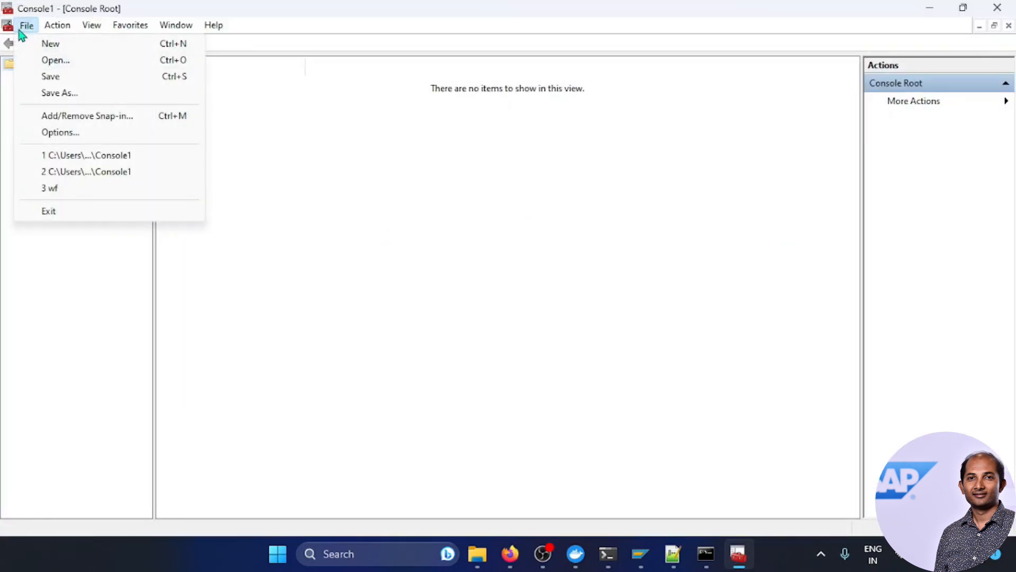
pyautogui.click(104, 119)
pyautogui.click(310, 217)
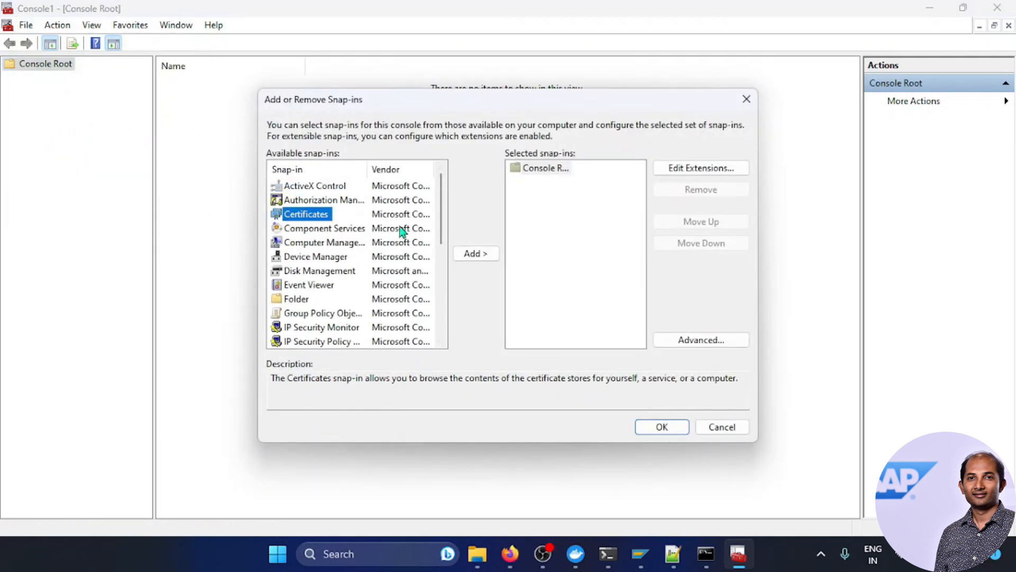
pyautogui.click(477, 254)
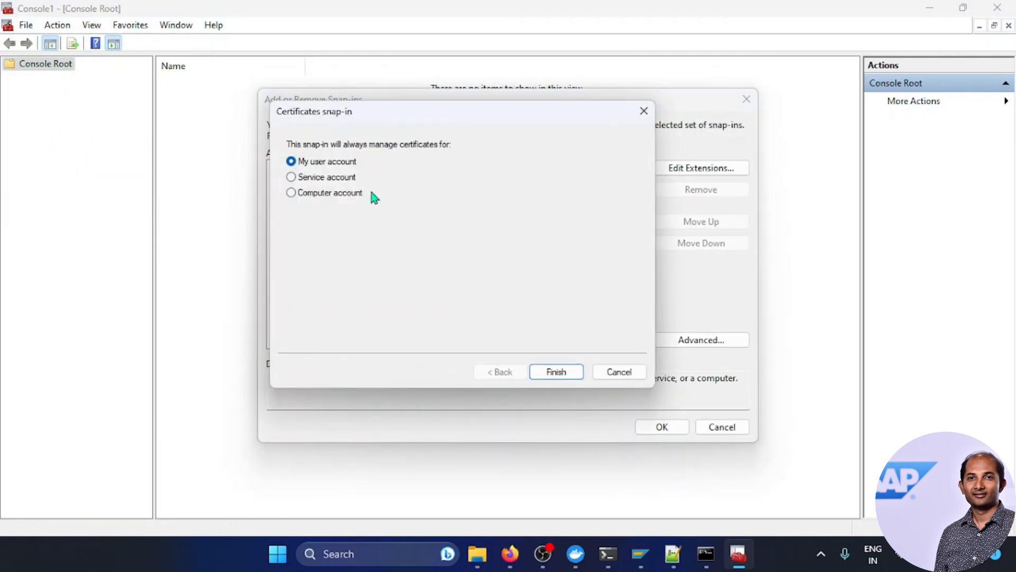
pyautogui.click(324, 194)
pyautogui.click(552, 374)
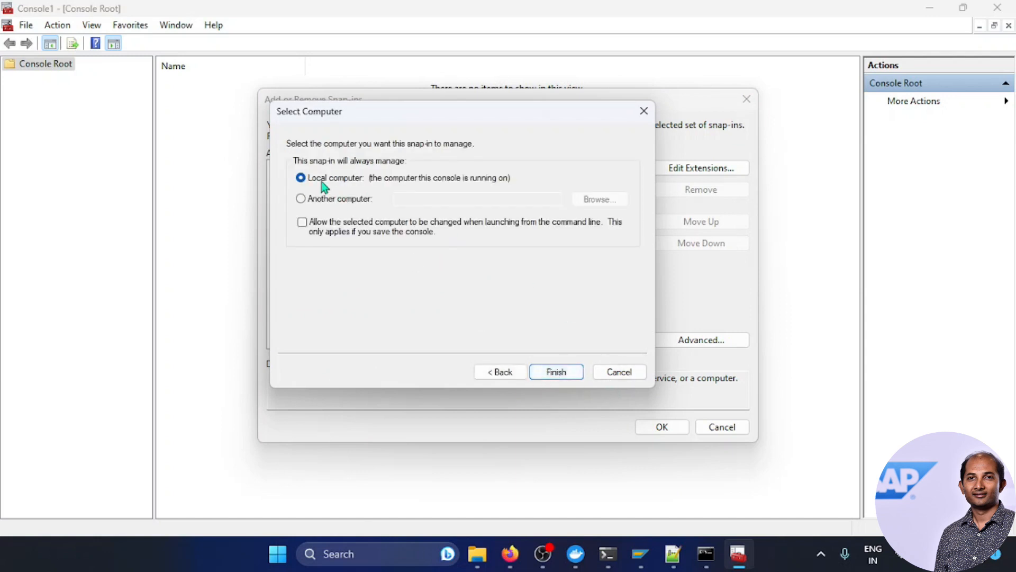
pyautogui.click(574, 374)
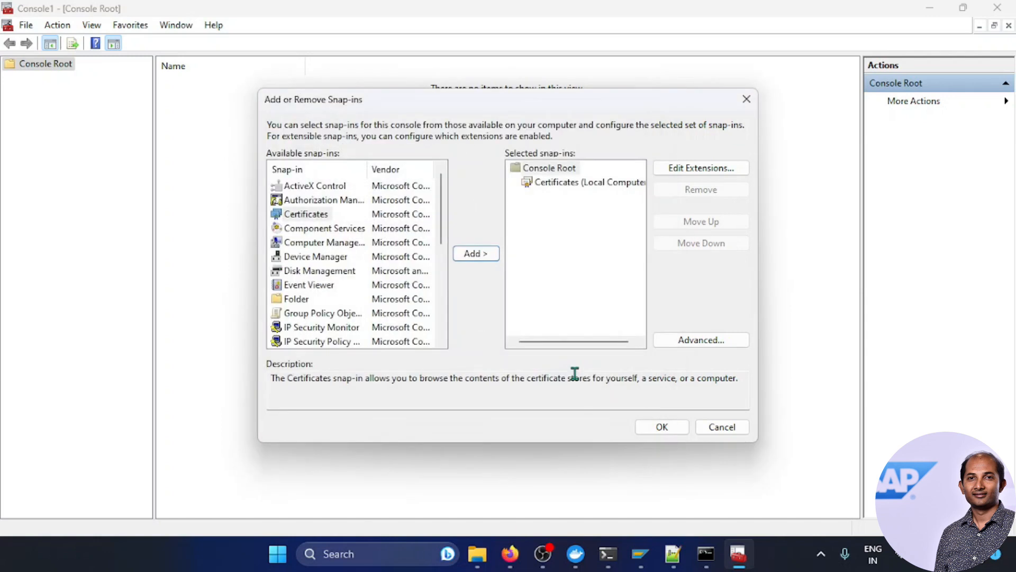
pyautogui.click(661, 427)
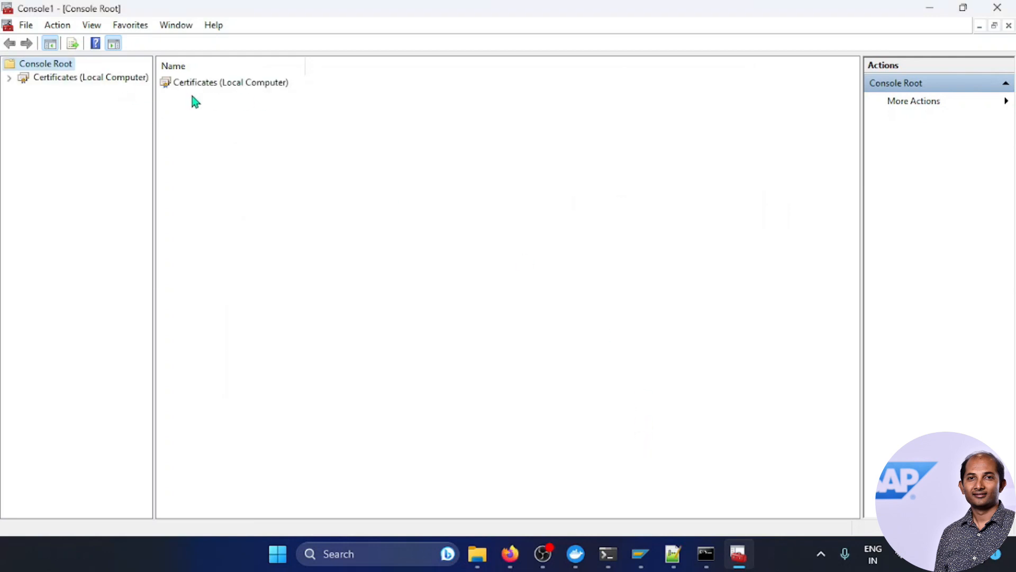
# Step: Go to Trusted Root Certification Authorities > Certificates and start the All Tasks > Import wizard
pyautogui.doubleClick(92, 80)
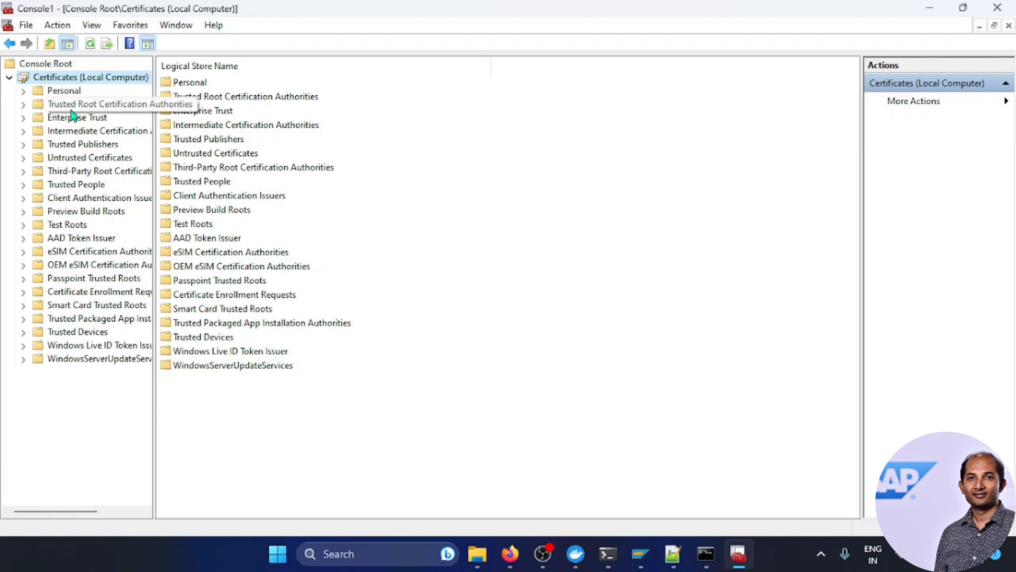
pyautogui.click(24, 104)
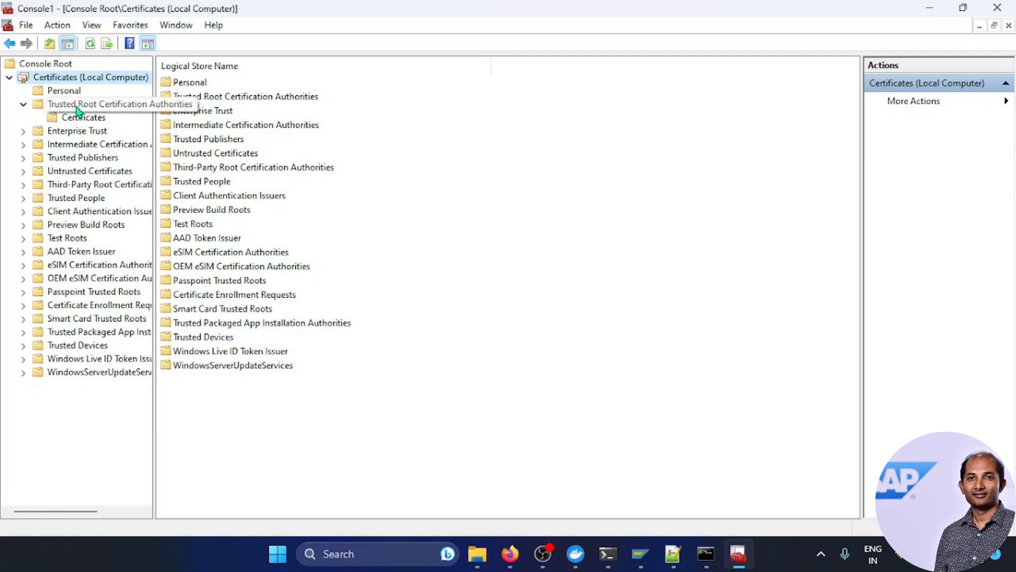
pyautogui.doubleClick(109, 105)
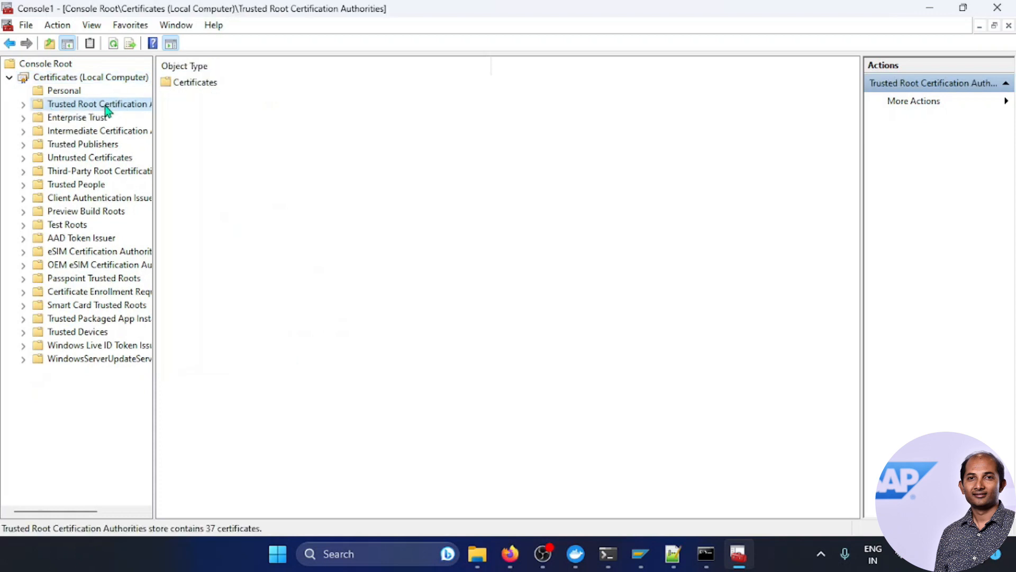
pyautogui.click(202, 88)
pyautogui.rightClick(201, 89)
pyautogui.moveTo(241, 96)
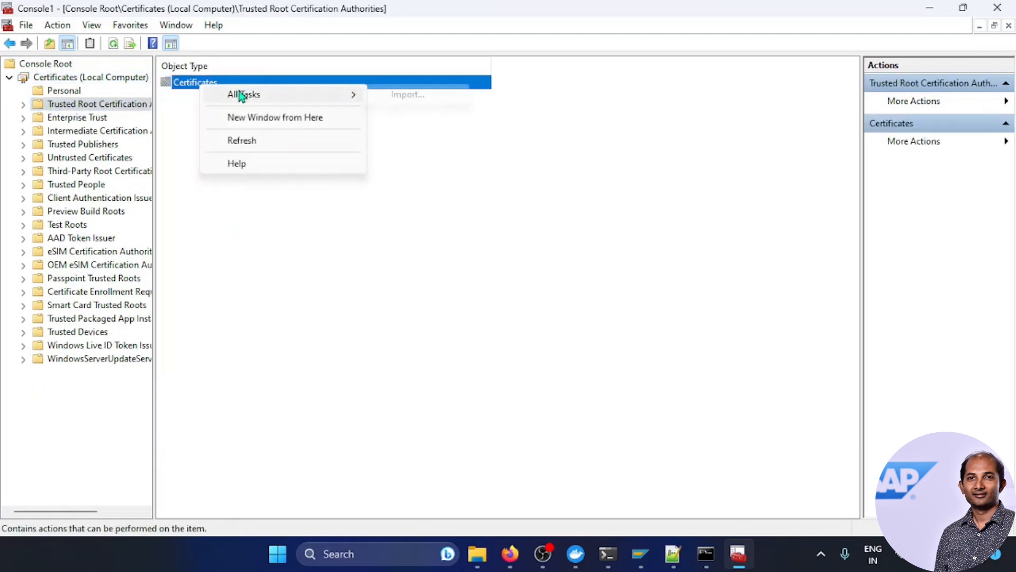
pyautogui.click(395, 94)
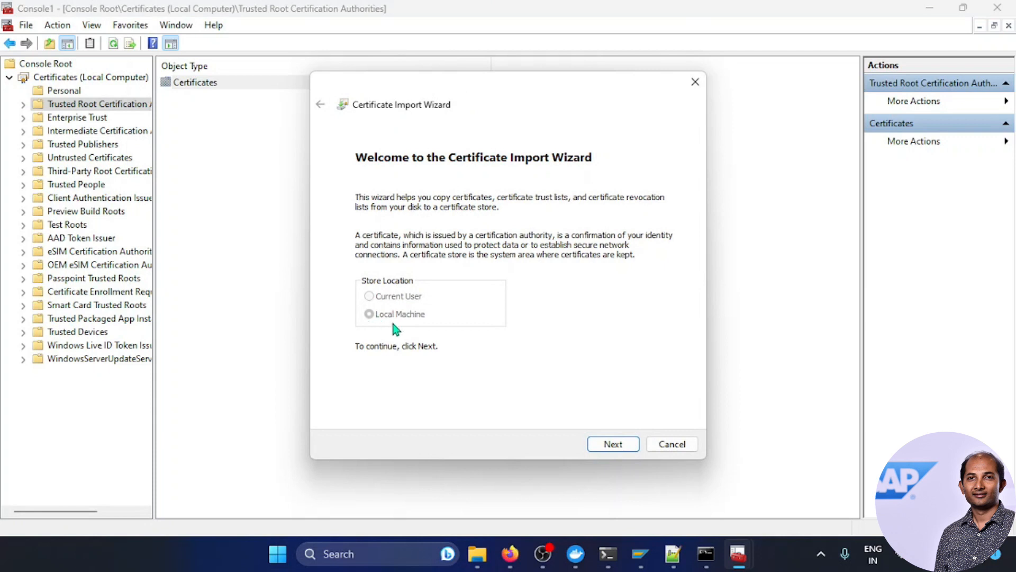
# Step: Select rootCA.pem from the ABAP1909Certificates folder as the file to import, using All Files
pyautogui.click(605, 447)
pyautogui.click(478, 553)
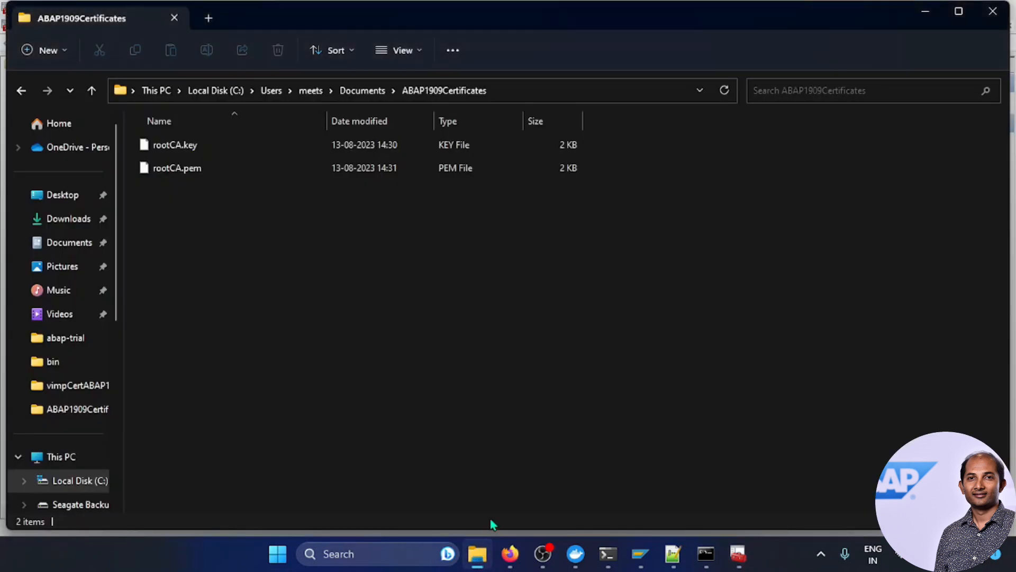
pyautogui.click(530, 93)
pyautogui.hotkey('ctrl', 'c')
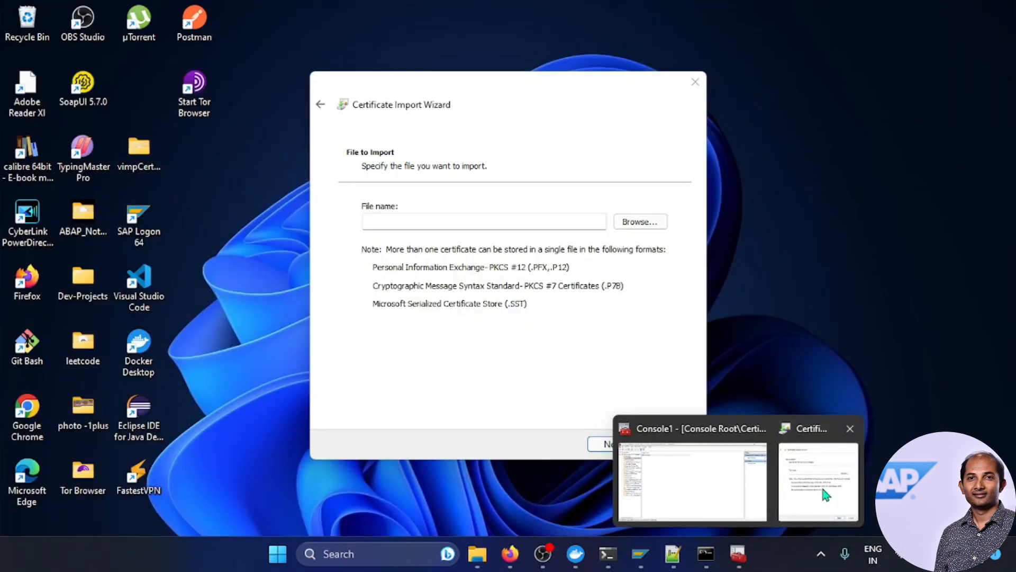
pyautogui.click(820, 465)
pyautogui.click(447, 219)
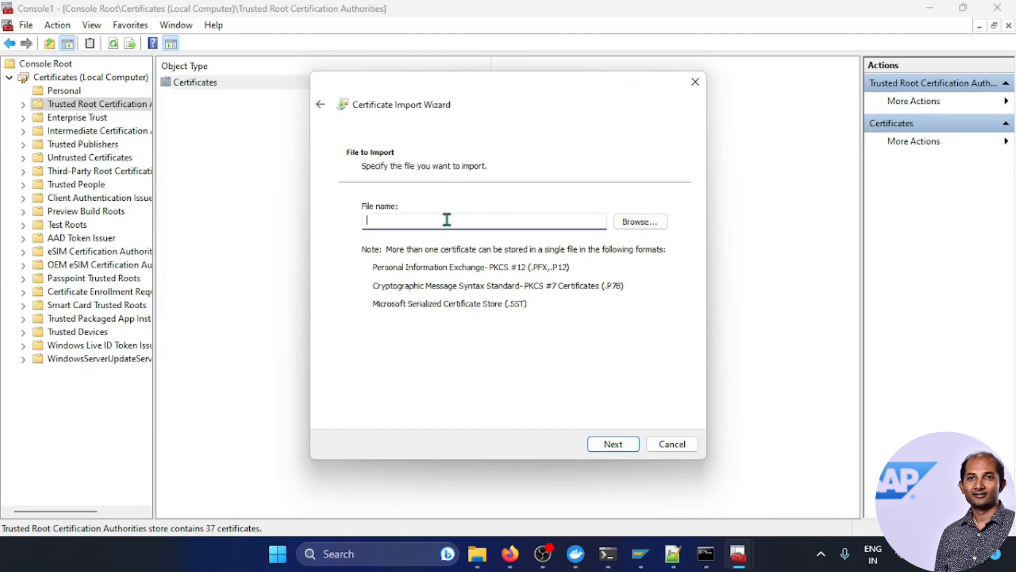
pyautogui.write('C:\\Users\\Somnath\\Documents\\ABAP1909Certificates')
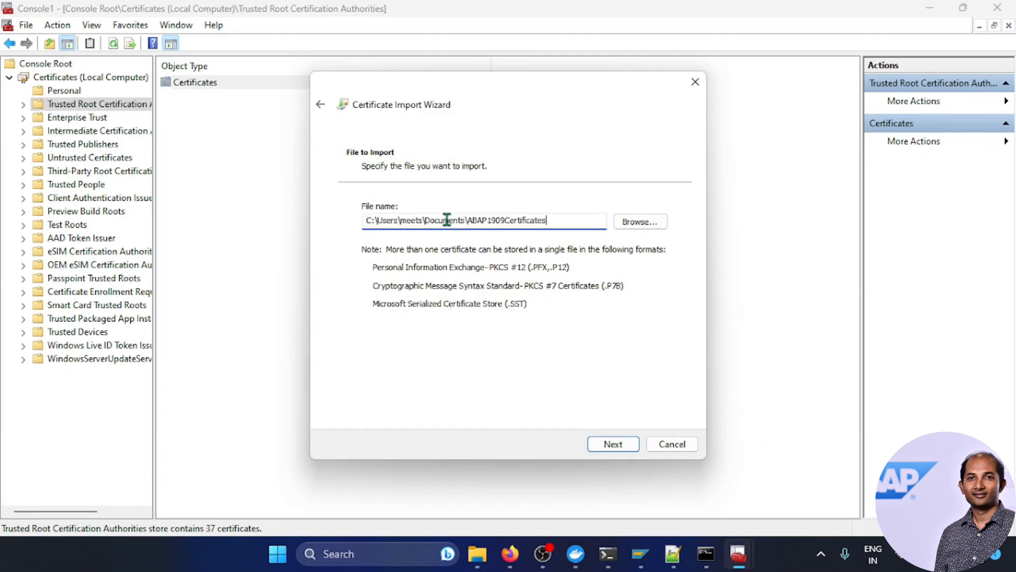
pyautogui.click(640, 221)
pyautogui.click(868, 487)
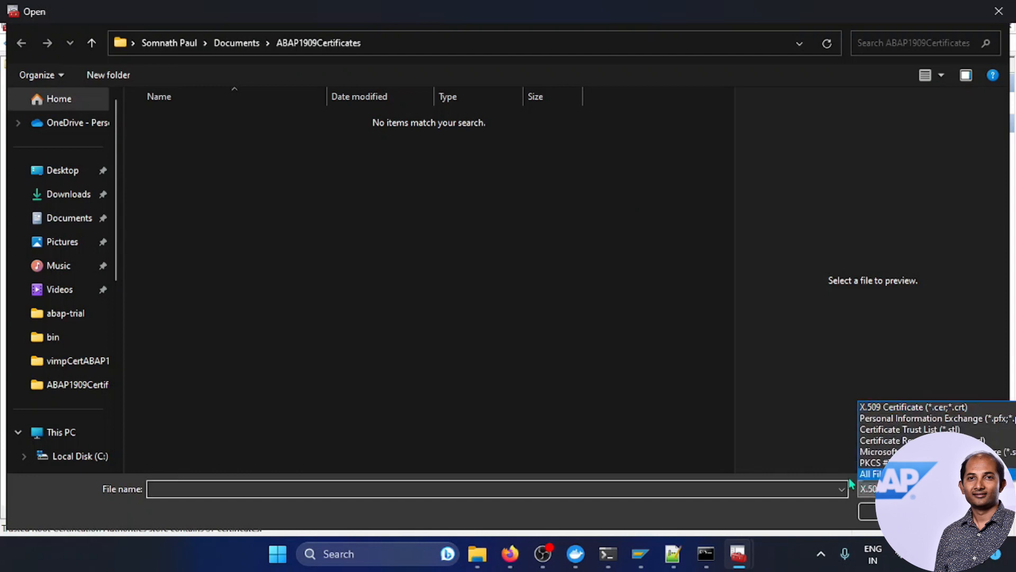
pyautogui.click(868, 474)
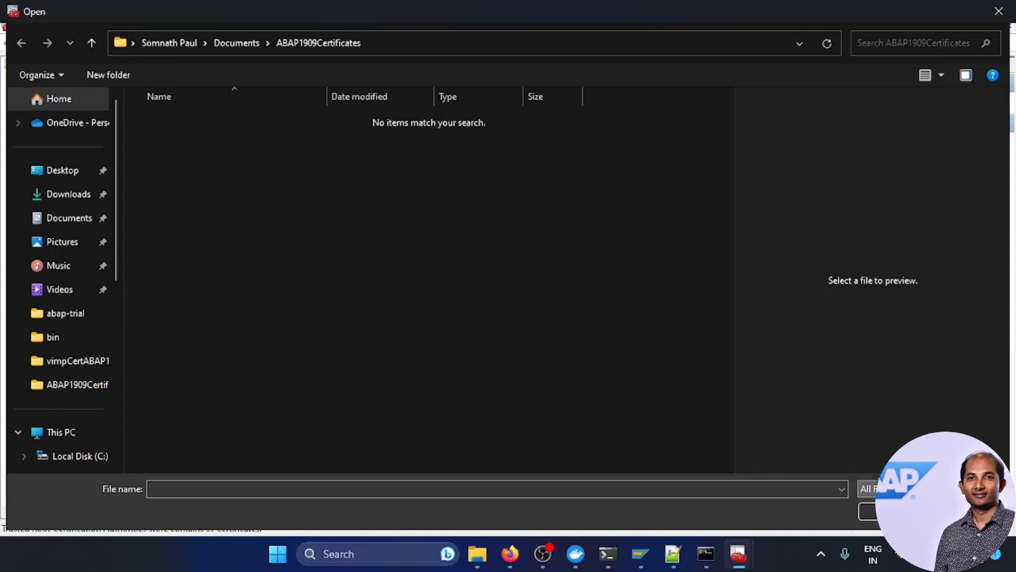
pyautogui.click(190, 145)
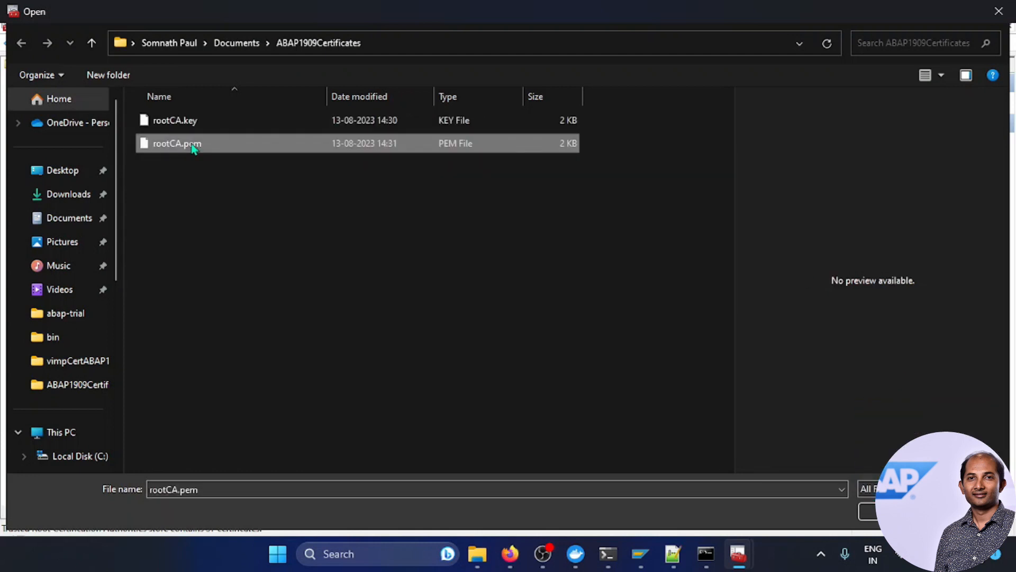
pyautogui.click(870, 512)
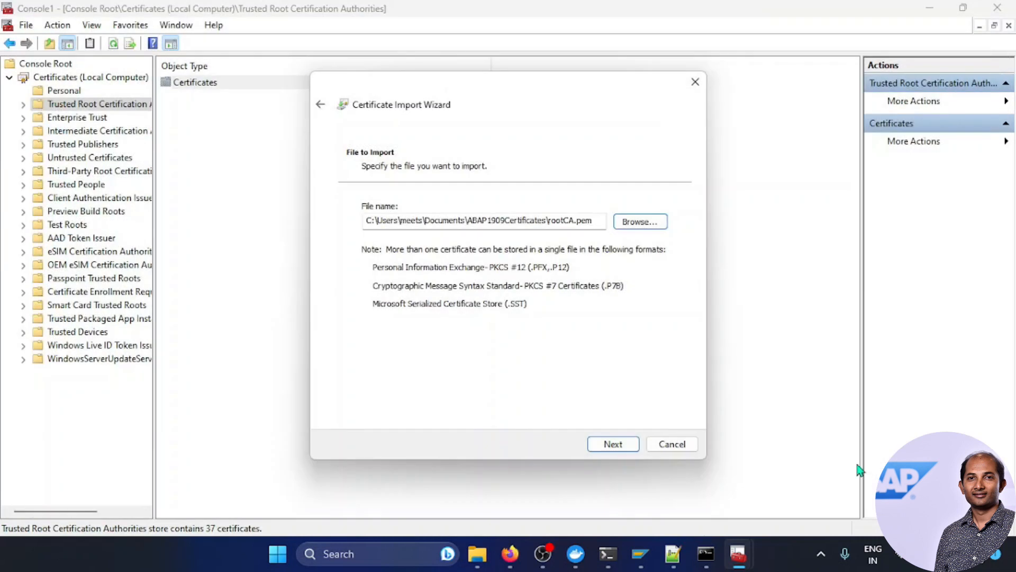
# Step: Complete the import into Trusted Root Certification Authorities and dismiss the success message
pyautogui.click(604, 449)
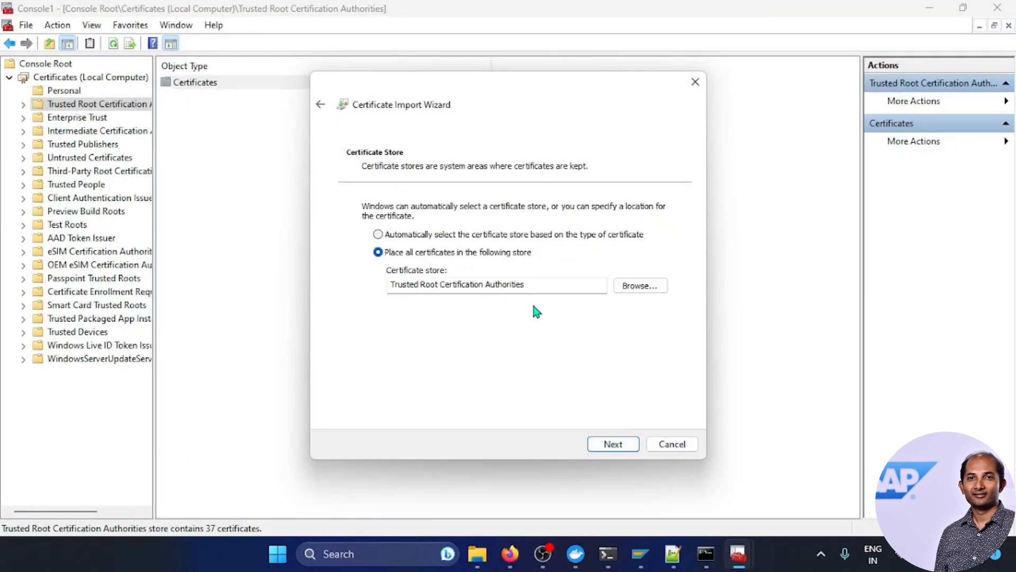
pyautogui.click(612, 444)
pyautogui.click(611, 445)
pyautogui.click(561, 329)
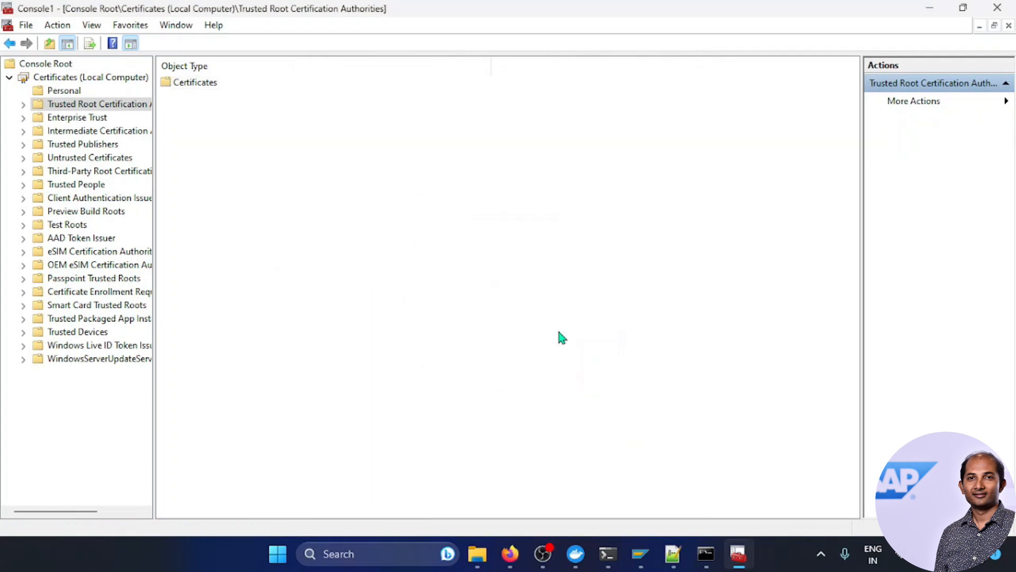
# Step: Open the newly imported self-signed root certificate and check its validity, 13-08-2023 to 28-12-2050
pyautogui.doubleClick(191, 87)
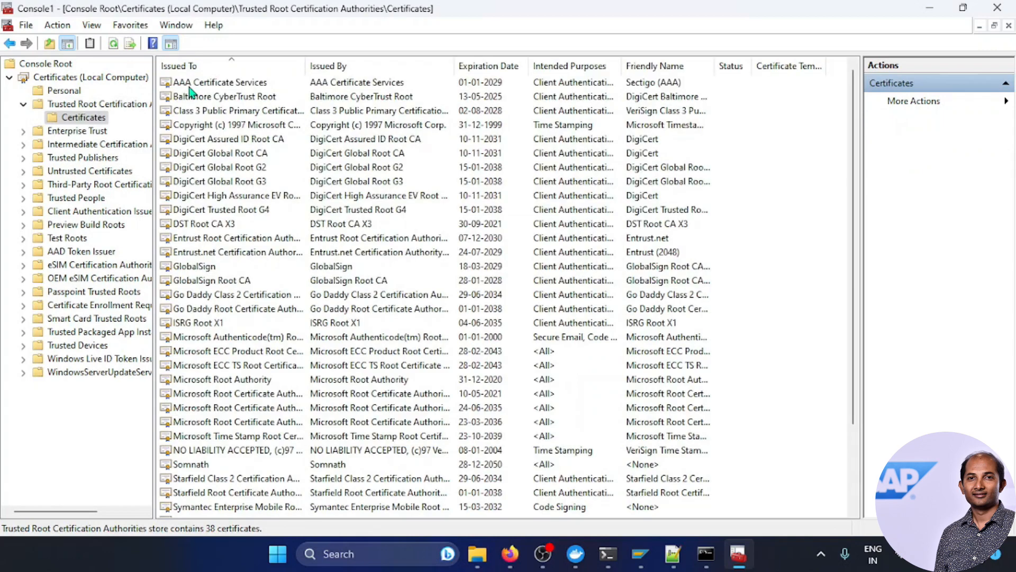
pyautogui.doubleClick(193, 466)
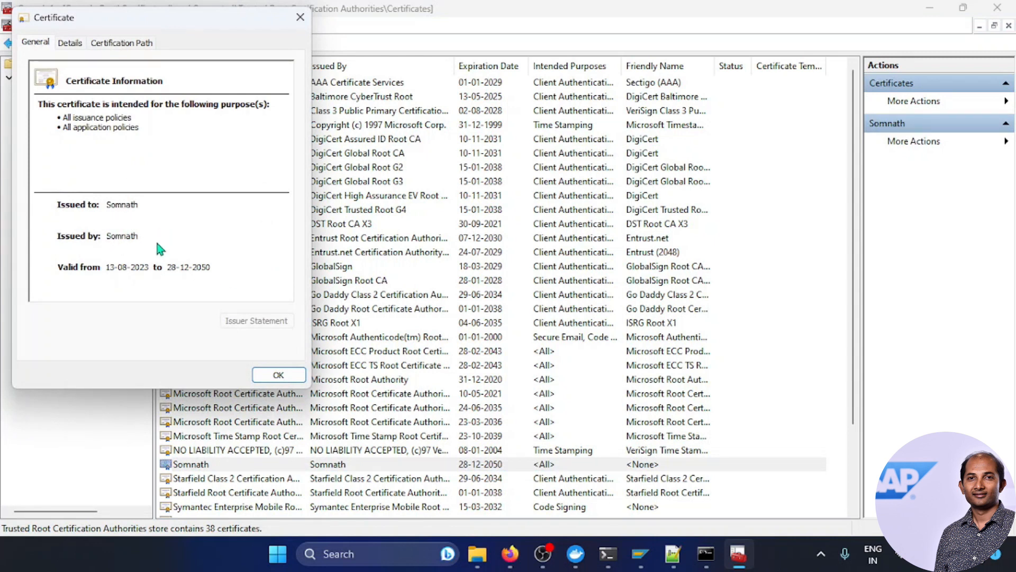
pyautogui.click(279, 375)
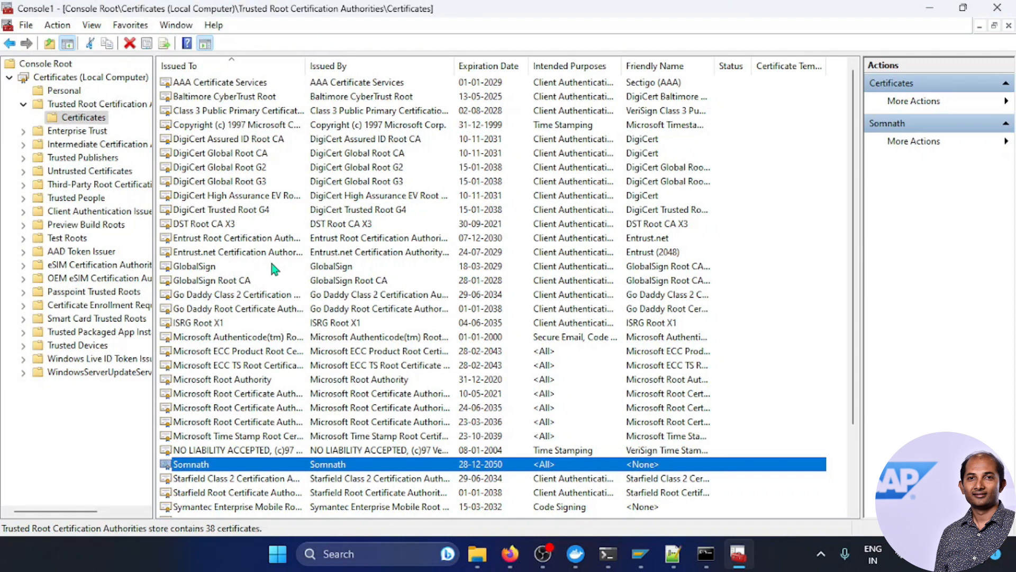
# Step: Start an import into the Personal store and select rootCA.pem from the certificates folder
pyautogui.click(79, 93)
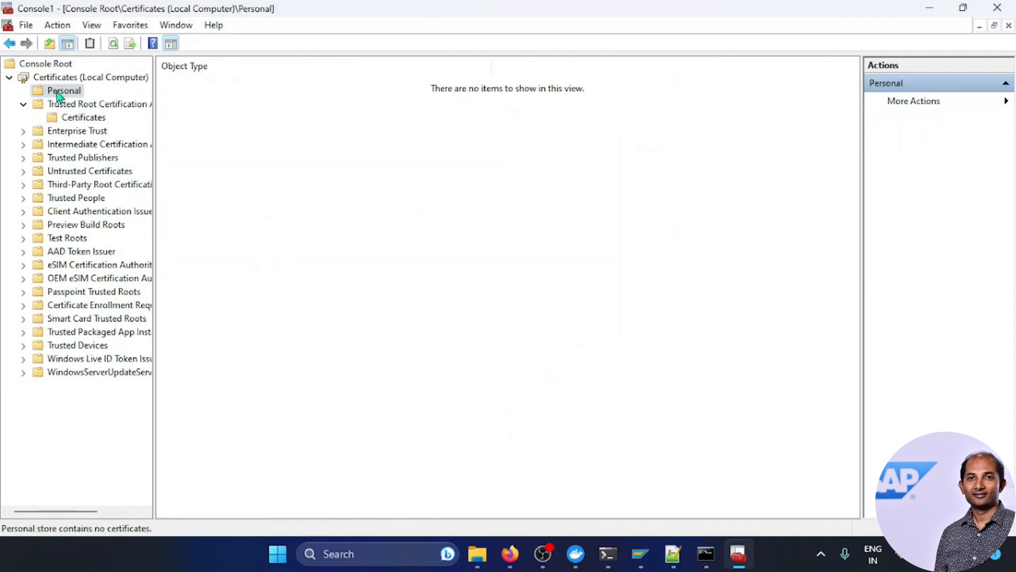
pyautogui.rightClick(69, 93)
pyautogui.moveTo(114, 126)
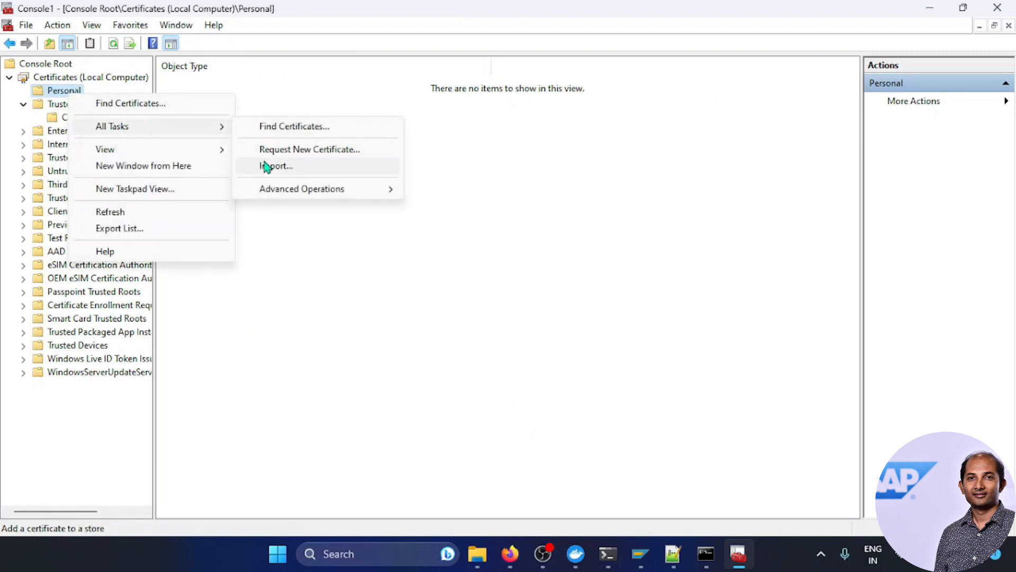
pyautogui.click(266, 166)
pyautogui.click(616, 447)
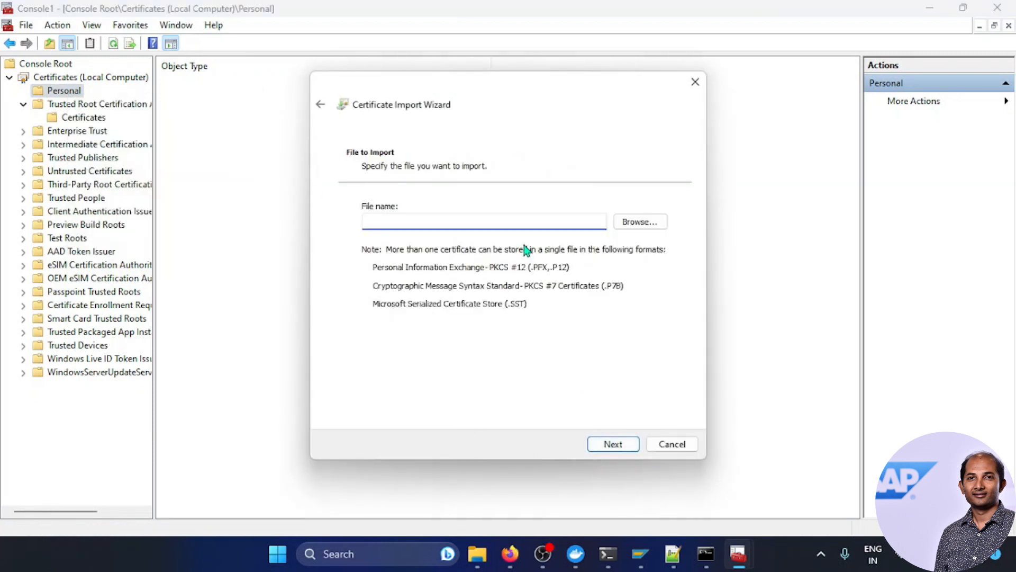
pyautogui.hotkey('ctrl', 'v')
pyautogui.click(630, 222)
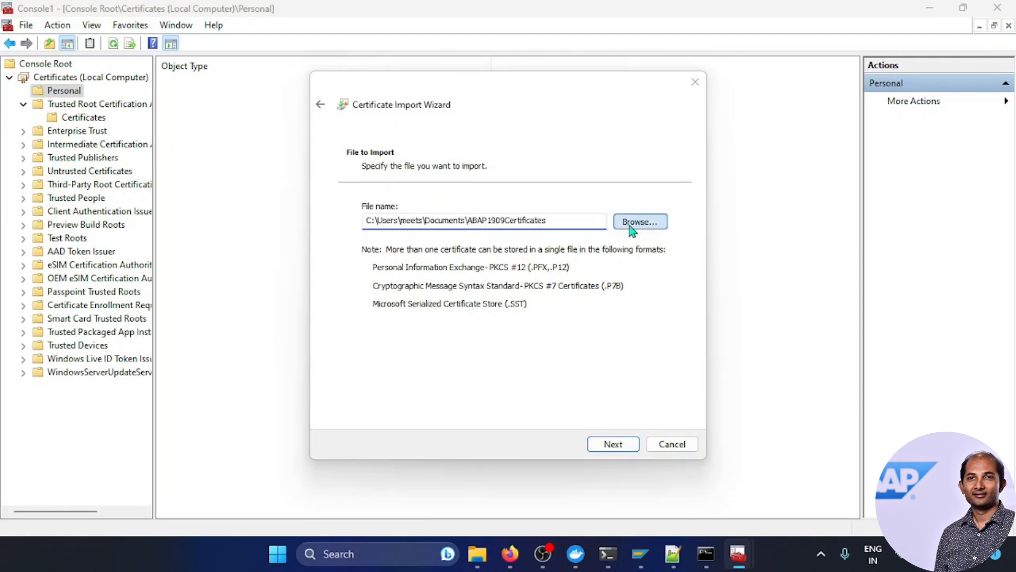
pyautogui.click(868, 489)
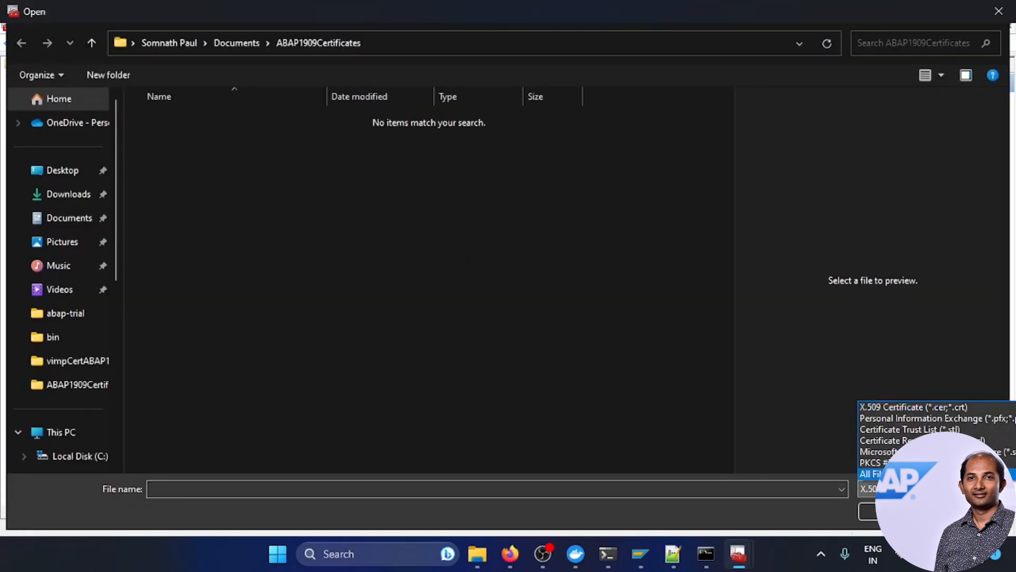
pyautogui.click(889, 471)
pyautogui.click(175, 150)
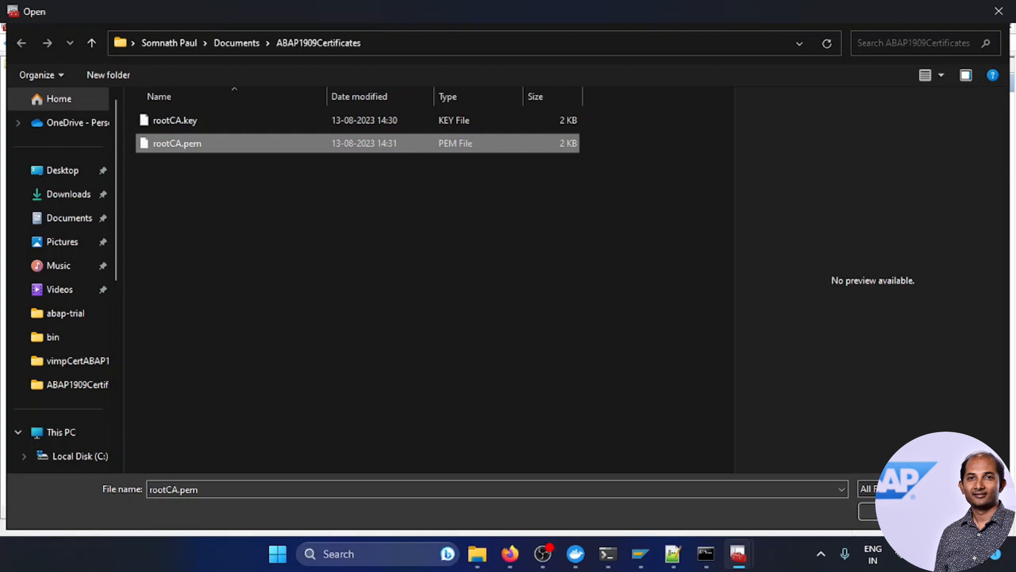
pyautogui.click(889, 512)
# Step: Complete the import into the Personal store and dismiss the success message
pyautogui.click(601, 449)
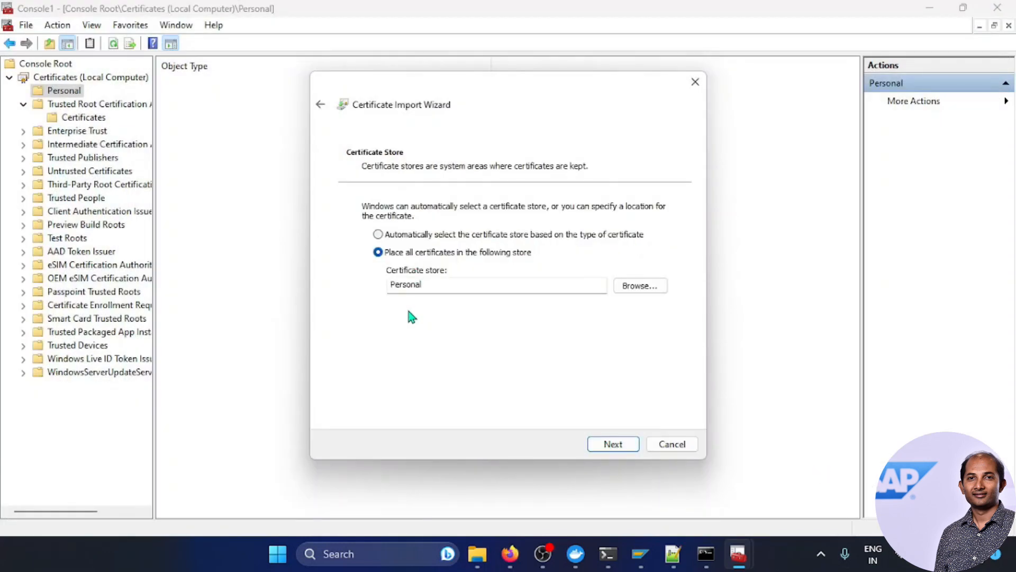
pyautogui.click(623, 445)
pyautogui.click(620, 444)
pyautogui.click(556, 329)
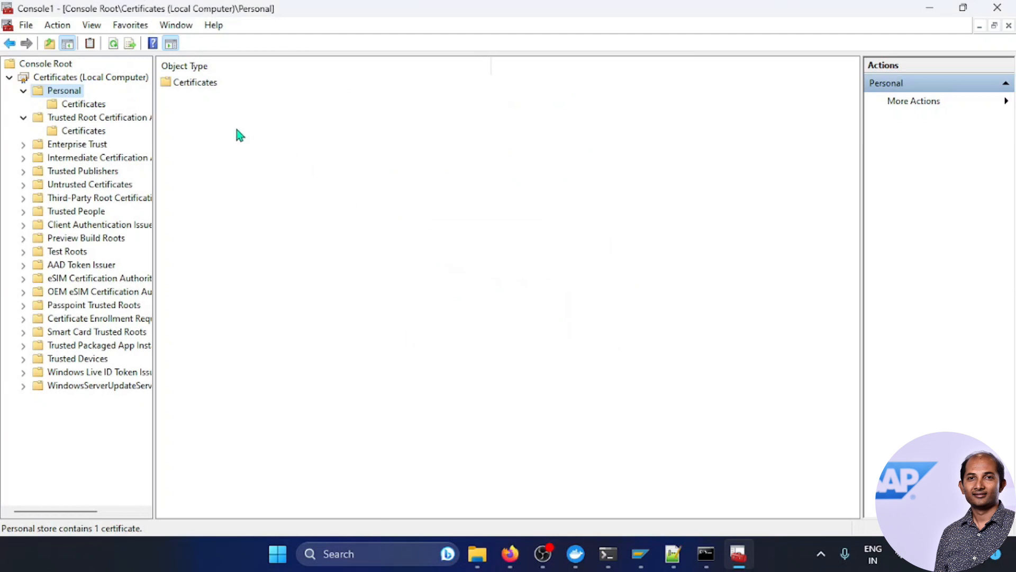
# Step: Check the imported certificate in the Personal store, then close the console, agreeing to save Console1
pyautogui.click(93, 108)
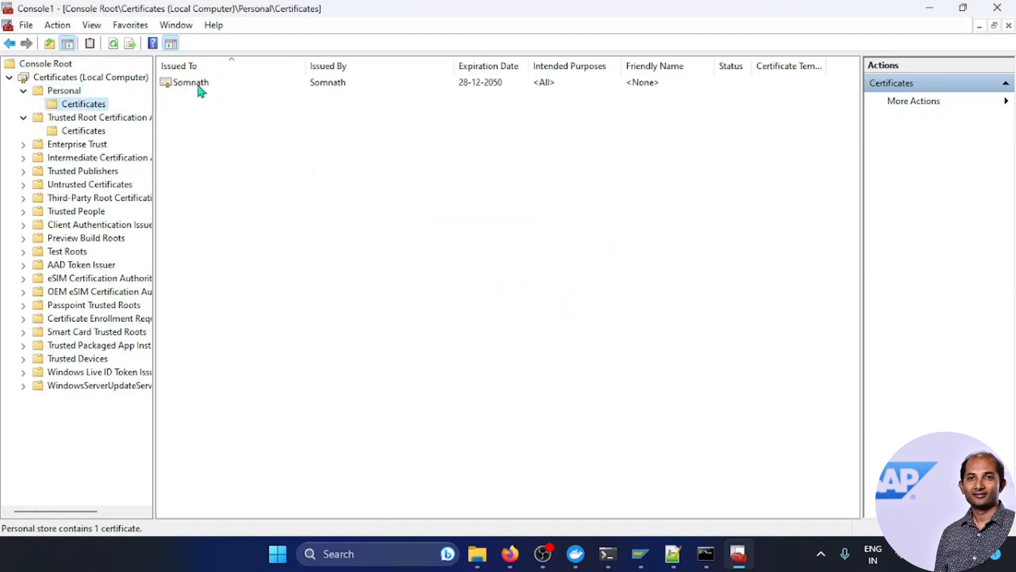
pyautogui.doubleClick(198, 83)
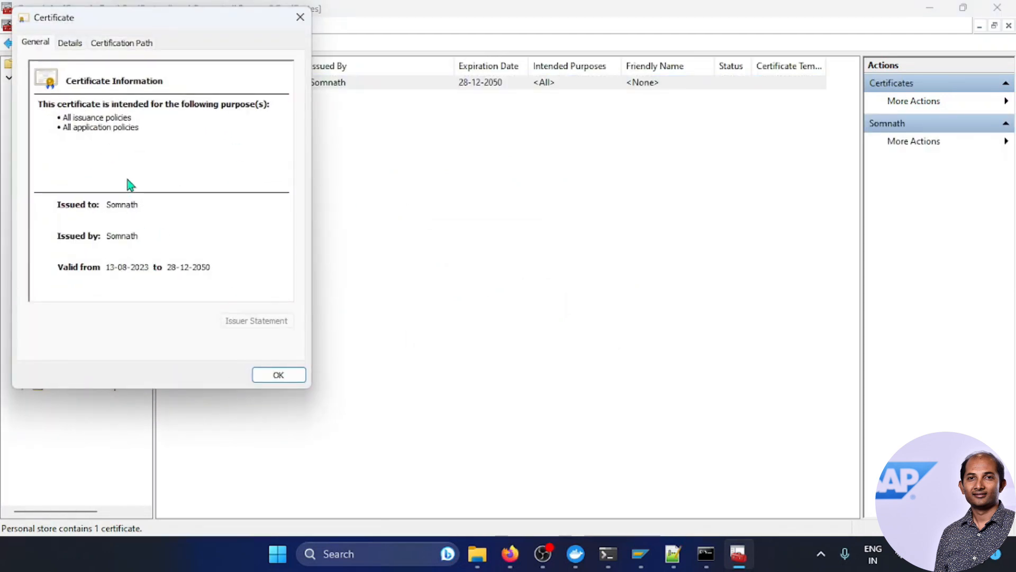
pyautogui.click(277, 375)
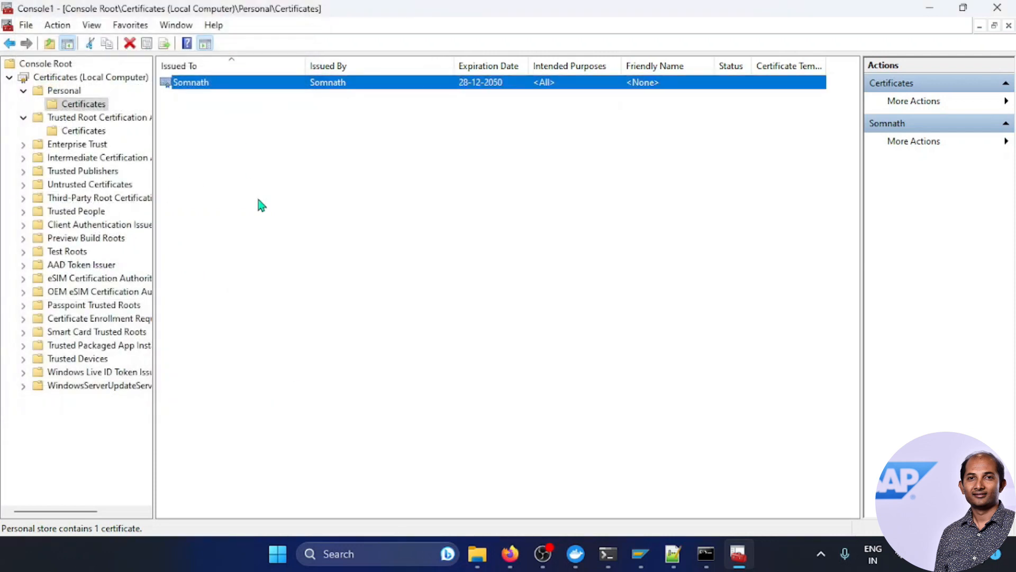
pyautogui.click(999, 8)
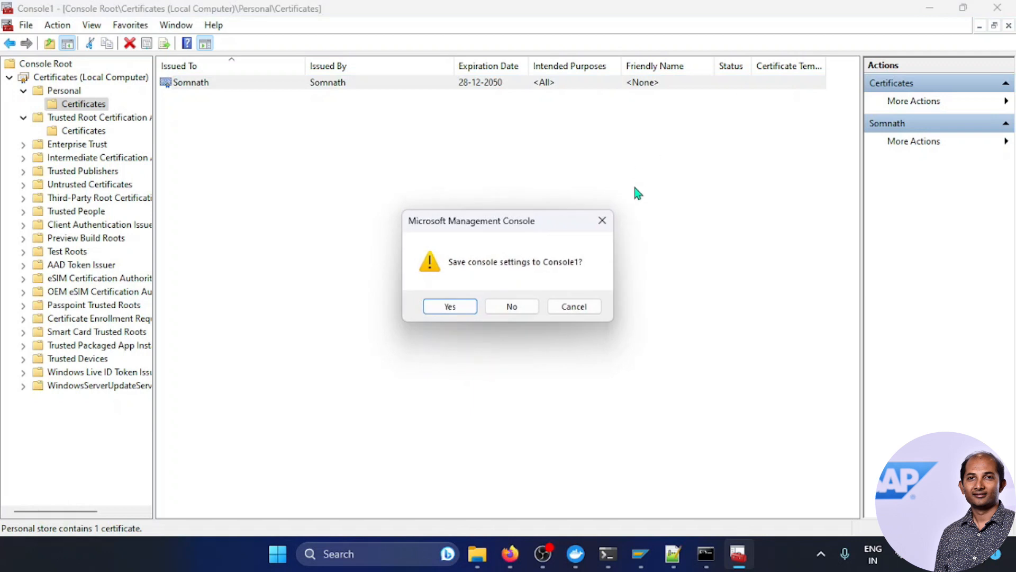
pyautogui.click(453, 309)
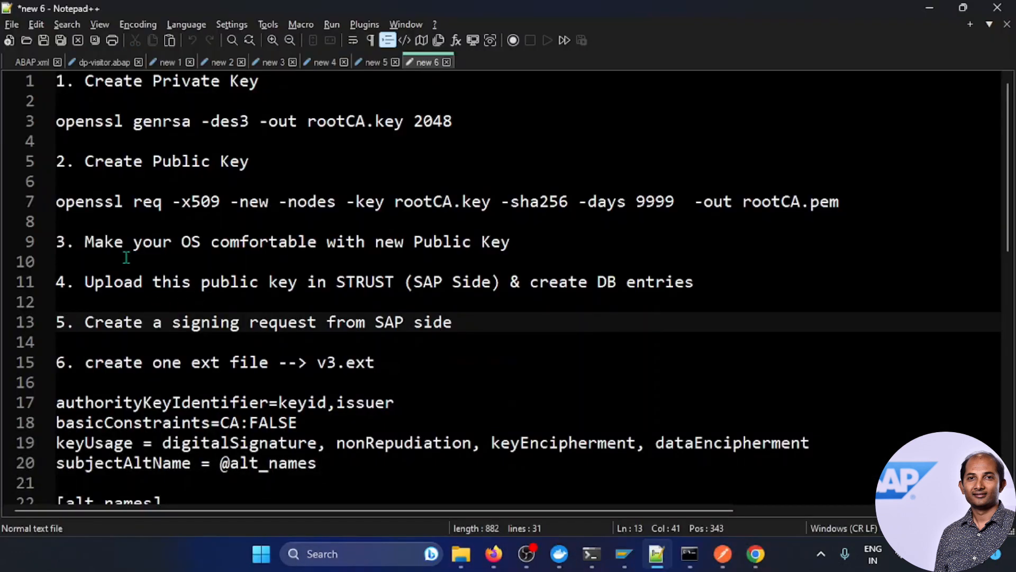
# Step: Highlight notes steps 3 and 4 on trusting the new key and uploading to STRUST
pyautogui.moveTo(84, 242); pyautogui.dragTo(574, 245)
pyautogui.click(569, 249)
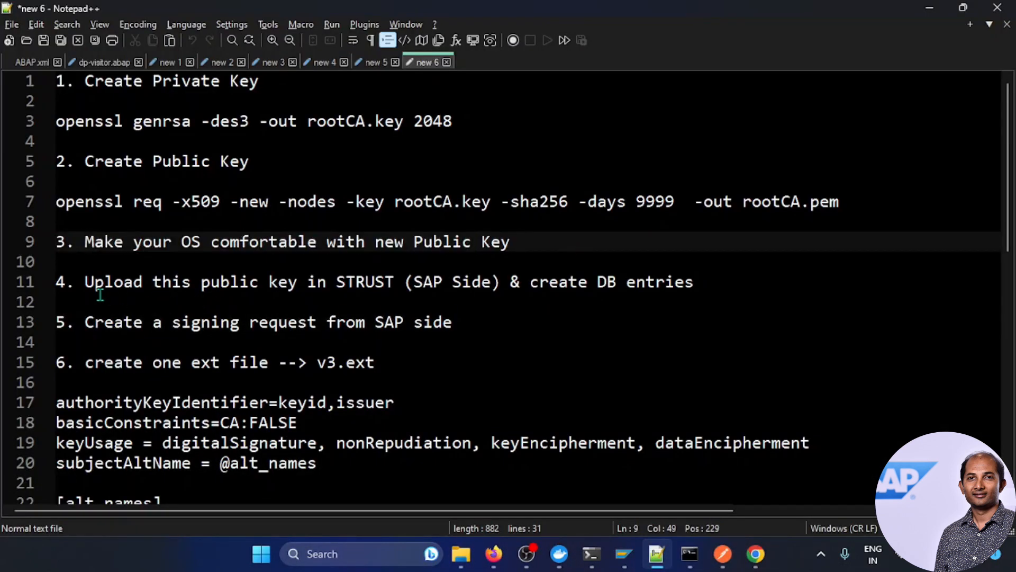
pyautogui.moveTo(85, 289); pyautogui.dragTo(697, 286)
pyautogui.click(661, 324)
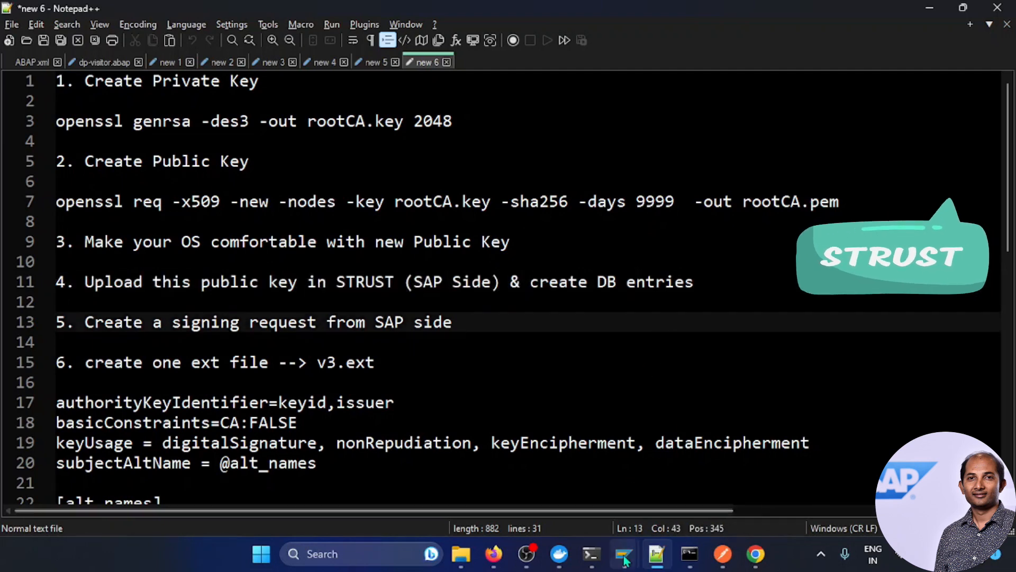
# Step: Bring the SAP Data Browser window for VSTRUSTCERT to the front
pyautogui.moveTo(626, 559)
pyautogui.click(721, 465)
pyautogui.moveTo(657, 554)
# Step: Run /nstrust, switch Trust Manager to change mode, and open the SSL Client (Standard) PSE
pyautogui.click(105, 40)
pyautogui.write('trust')
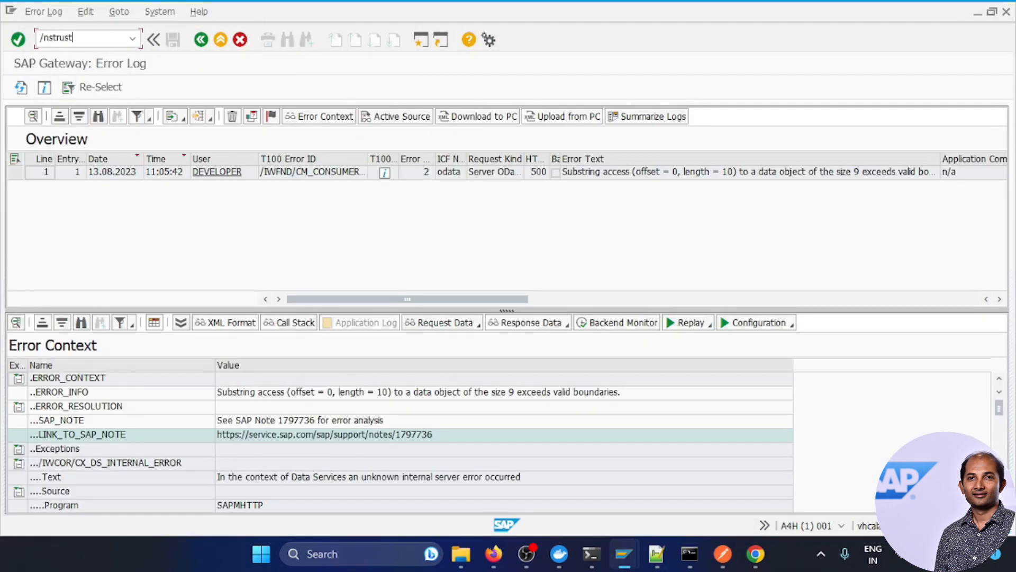
pyautogui.press('Return')
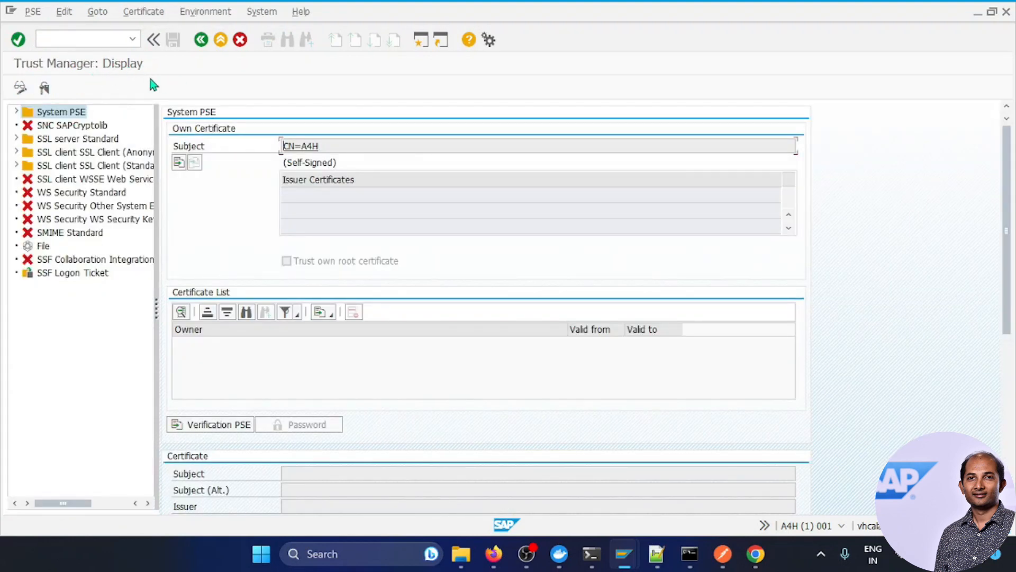
pyautogui.click(21, 88)
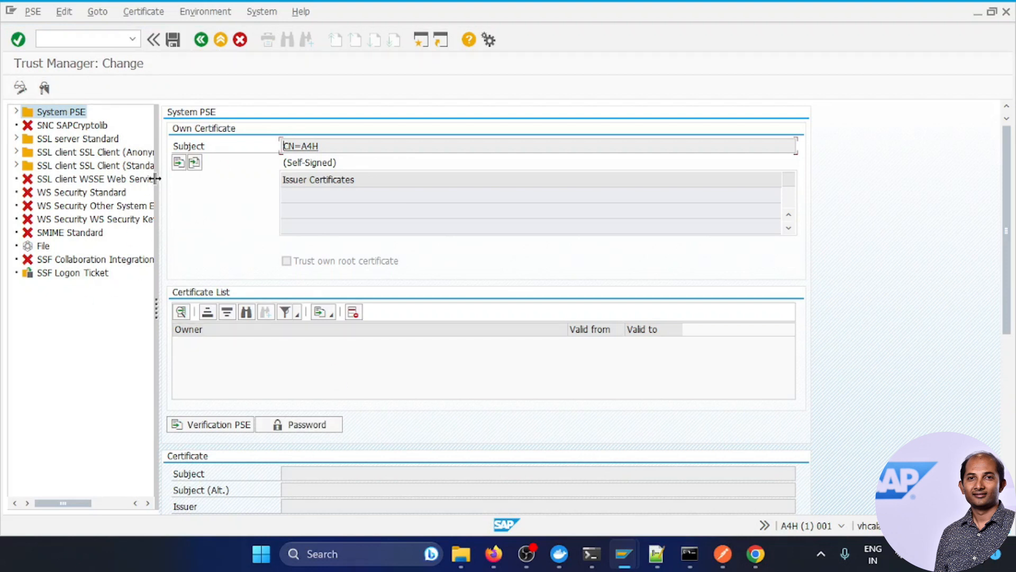
pyautogui.click(132, 168)
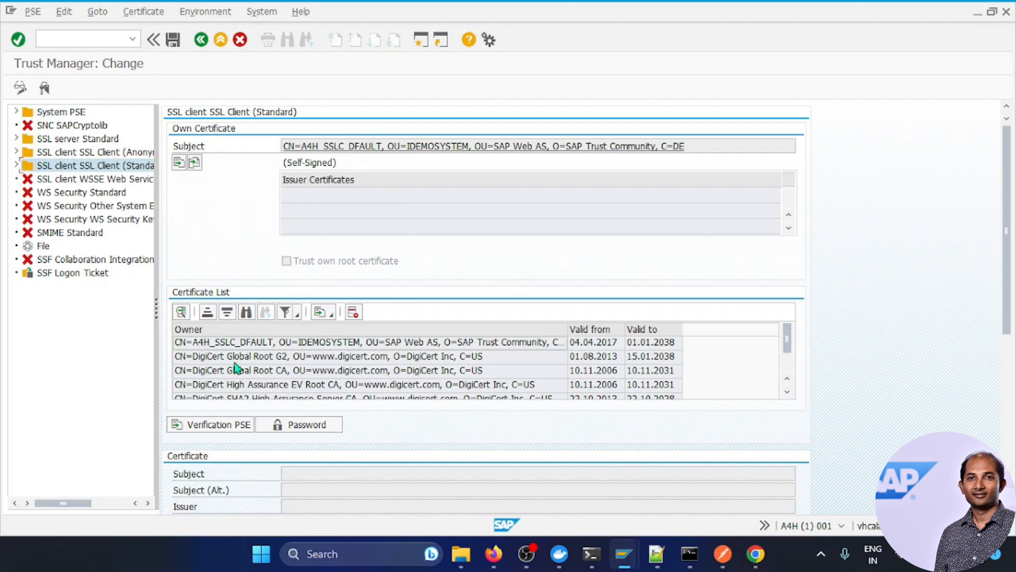
pyautogui.scroll(-2, 237, 366)
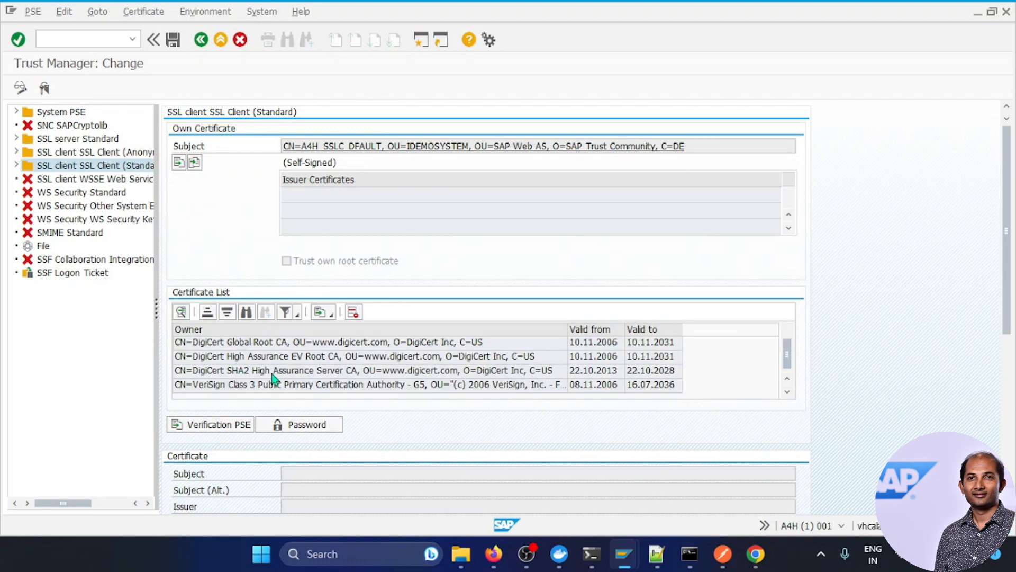
pyautogui.scroll(2, 220, 371)
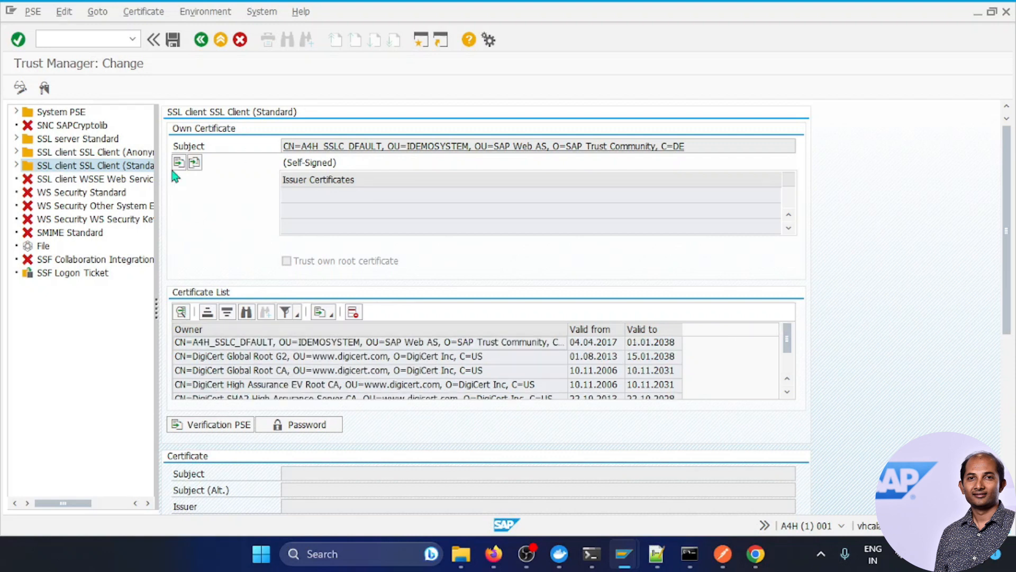
# Step: Start a certificate import and copy the ABAP1909Certificates folder path from the folder window
pyautogui.click(142, 11)
pyautogui.click(147, 31)
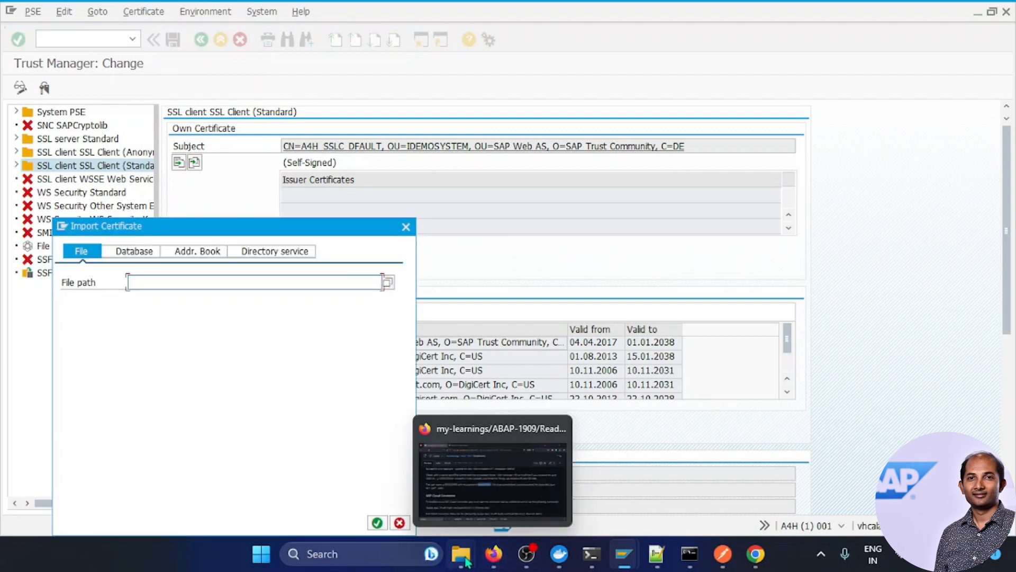
pyautogui.moveTo(460, 554)
pyautogui.click(340, 485)
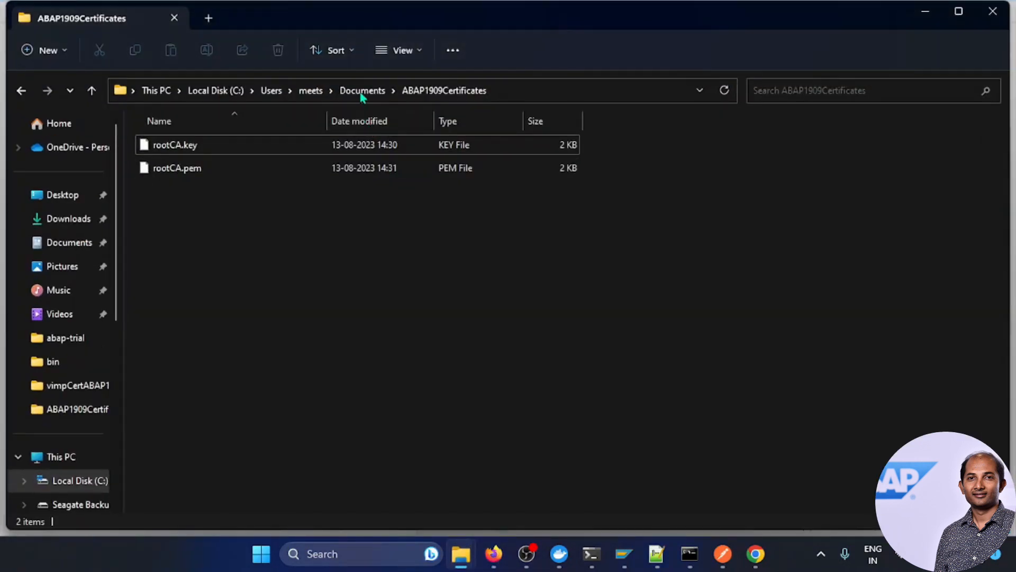
pyautogui.click(513, 90)
pyautogui.hotkey('ctrl', 'c')
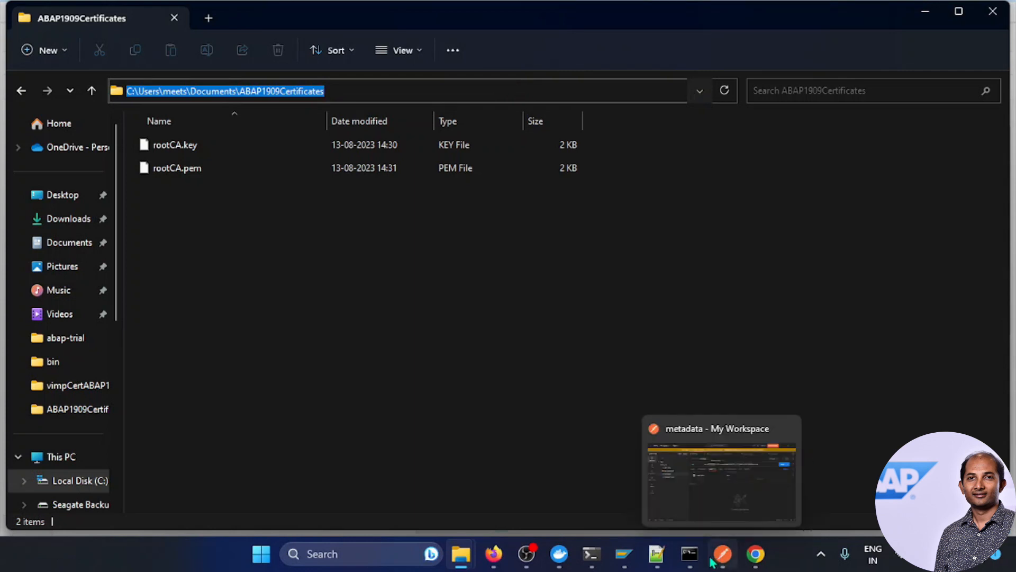
pyautogui.click(625, 554)
pyautogui.click(704, 503)
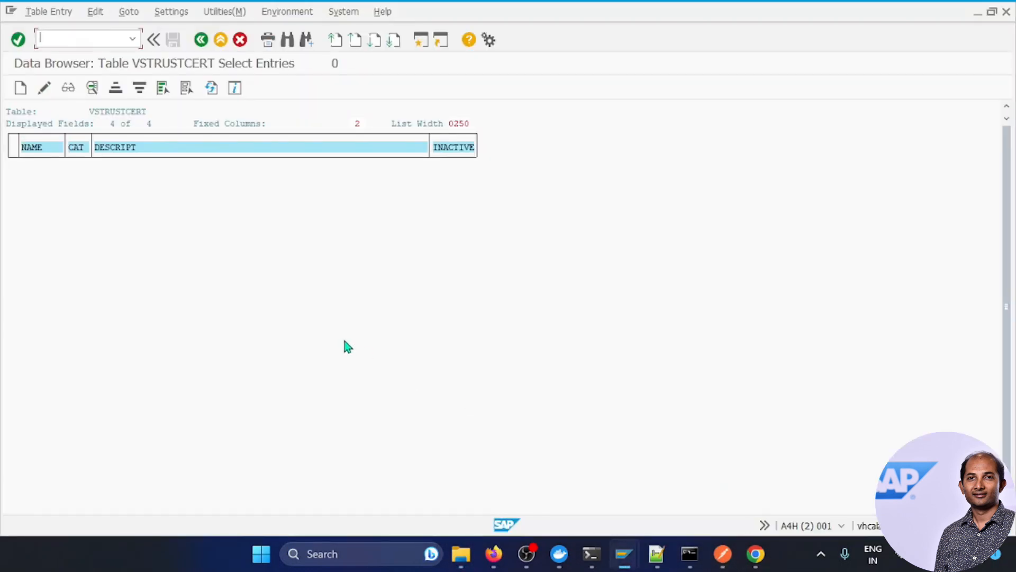
pyautogui.click(635, 505)
# Step: Paste the folder path, pick rootCA.pem as the file, and allow SAP to read it
pyautogui.click(326, 285)
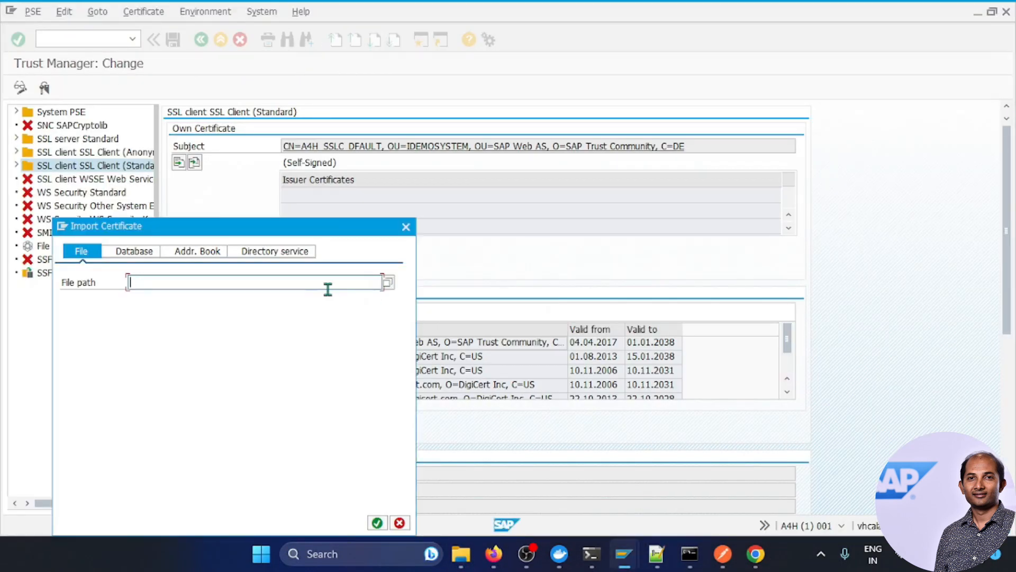
pyautogui.hotkey('ctrl', 'v')
pyautogui.click(392, 284)
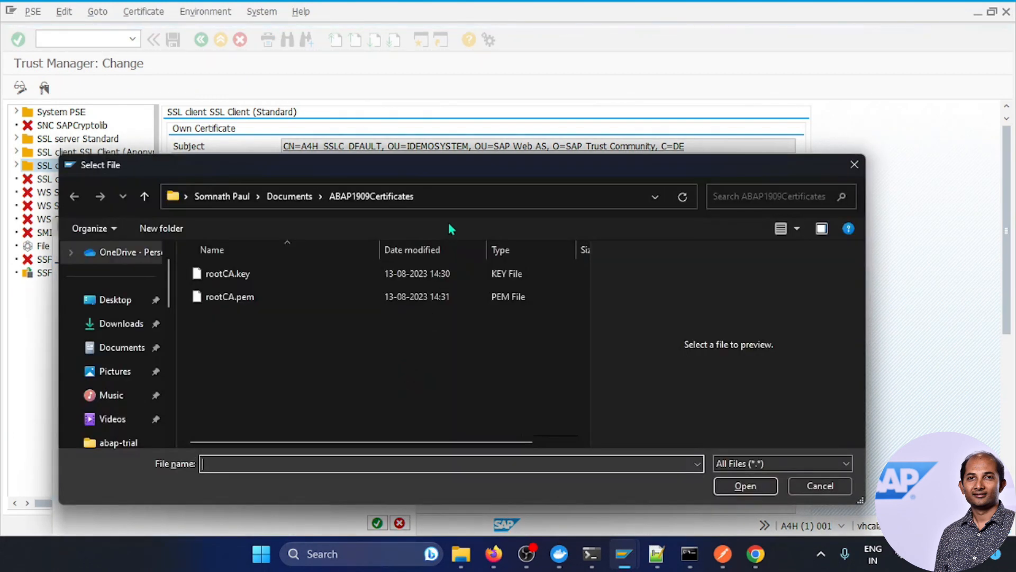
pyautogui.click(447, 196)
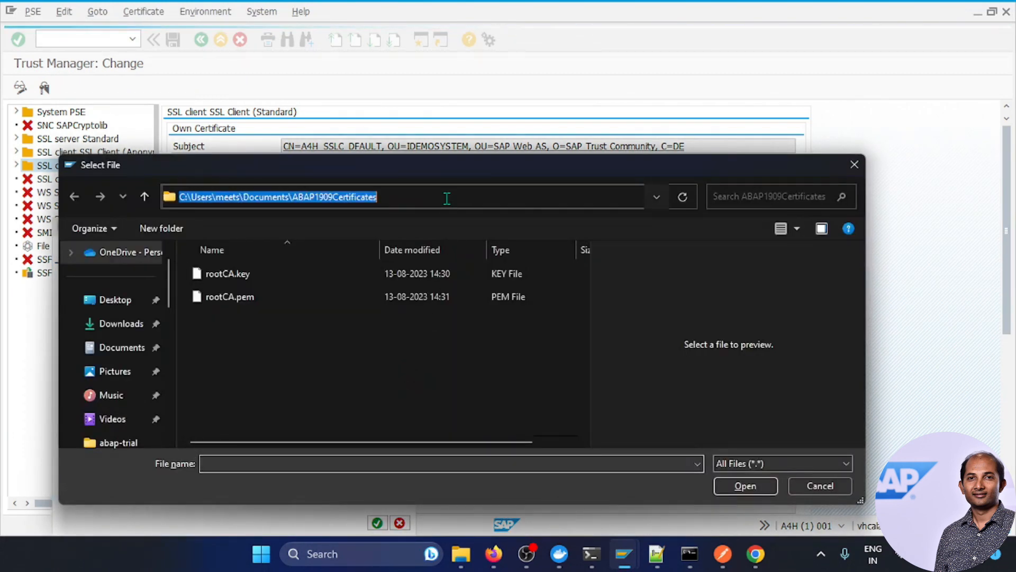
pyautogui.click(331, 405)
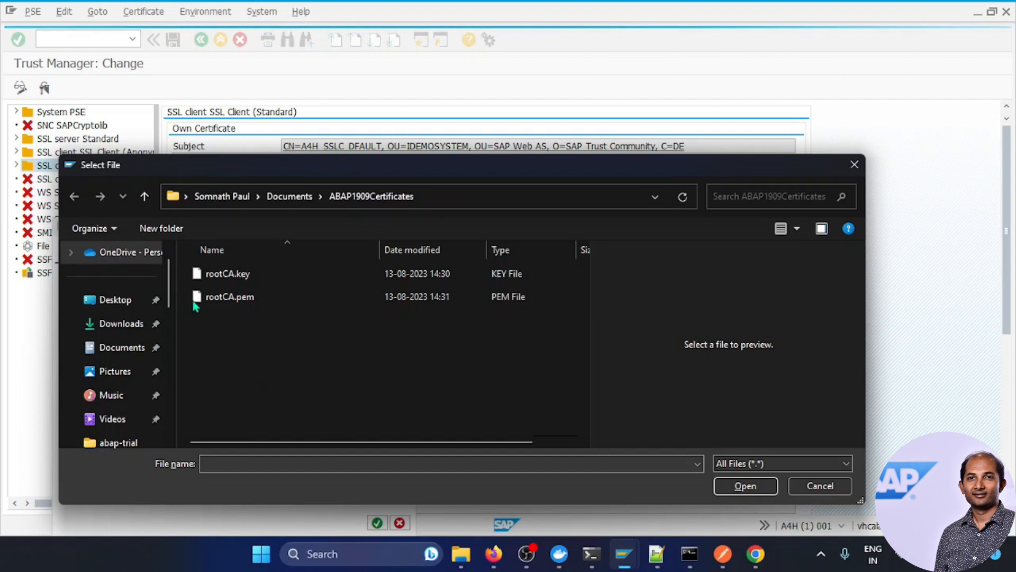
pyautogui.click(221, 298)
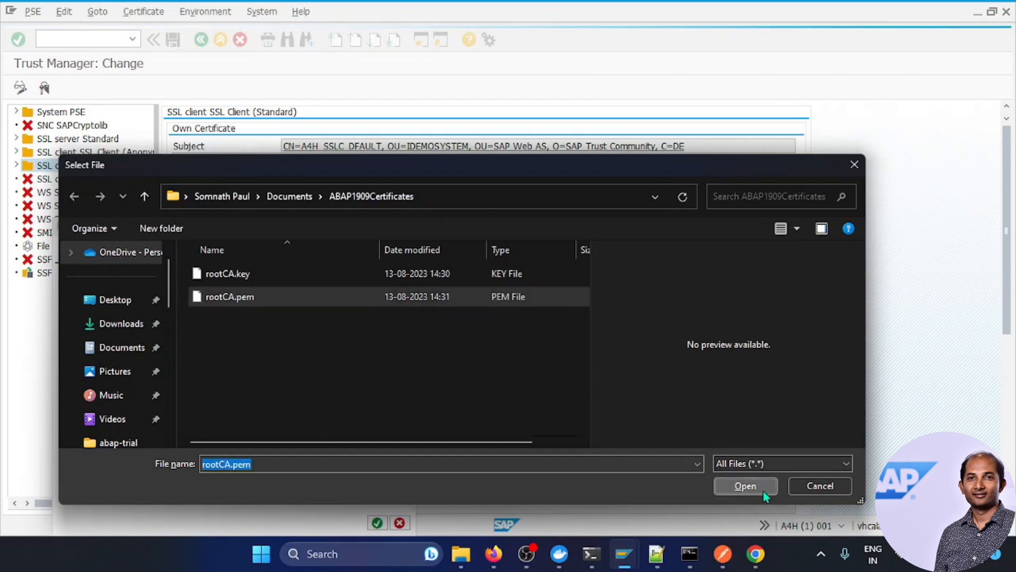
pyautogui.click(762, 486)
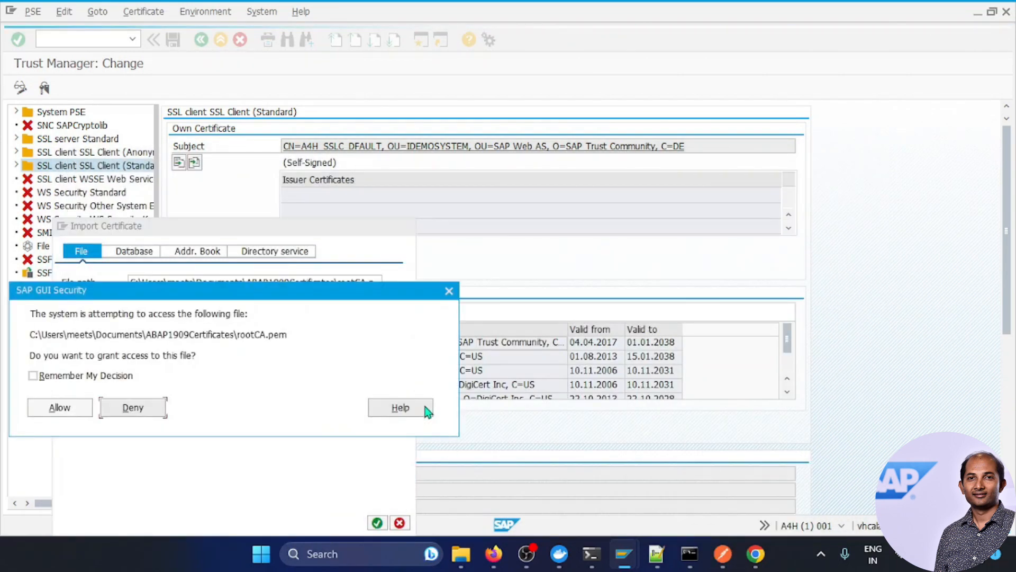
pyautogui.click(59, 407)
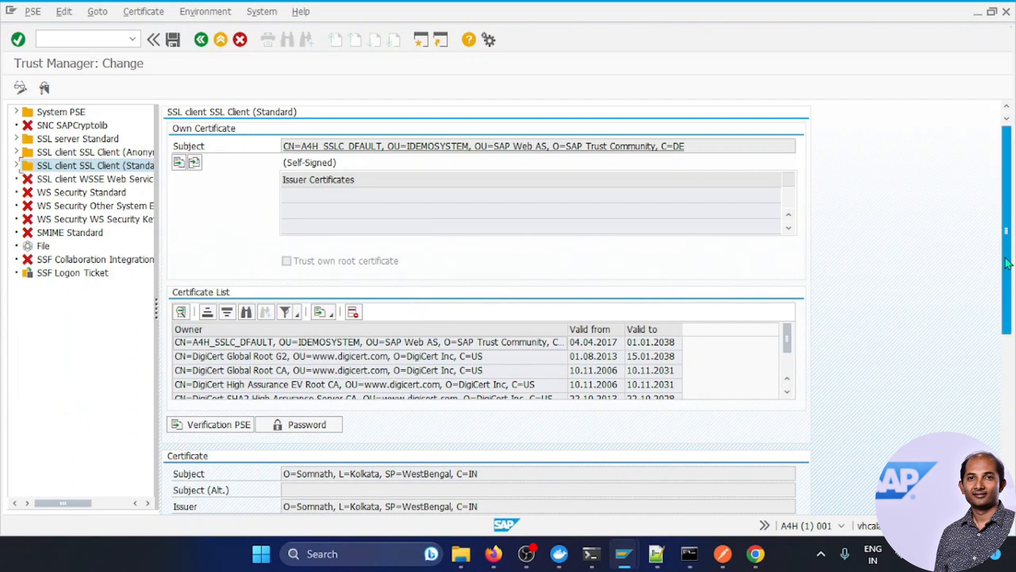
# Step: Add the imported root certificate to the SSL client list, save the PSE, and select the new entry
pyautogui.scroll(-5, 1008, 263)
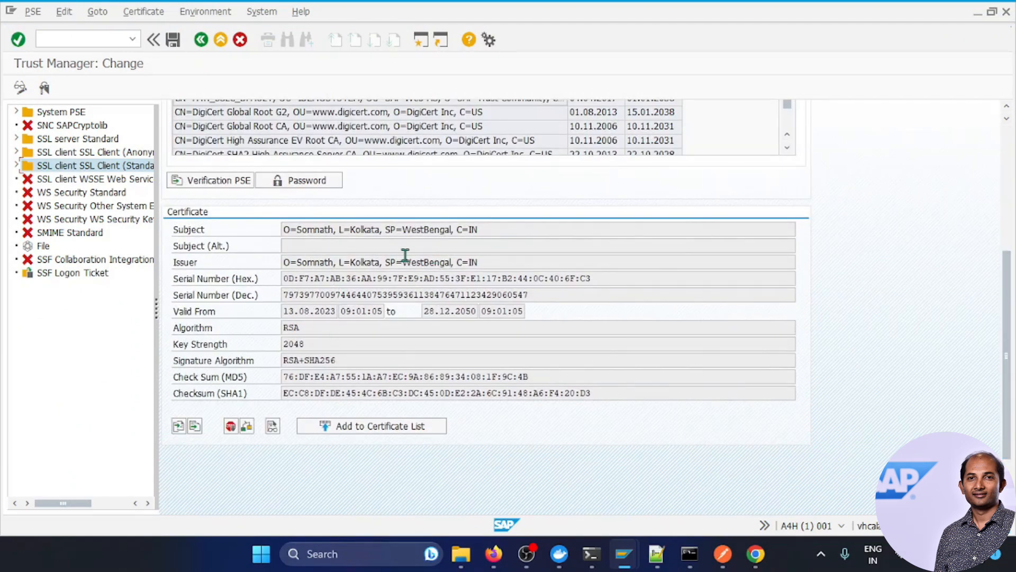
pyautogui.tripleClick(401, 264)
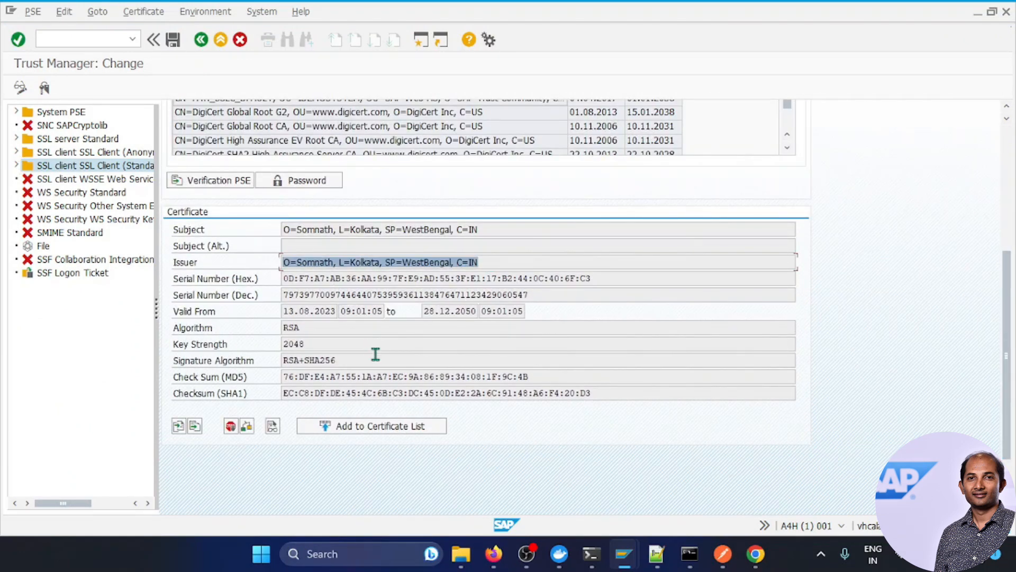
pyautogui.click(374, 427)
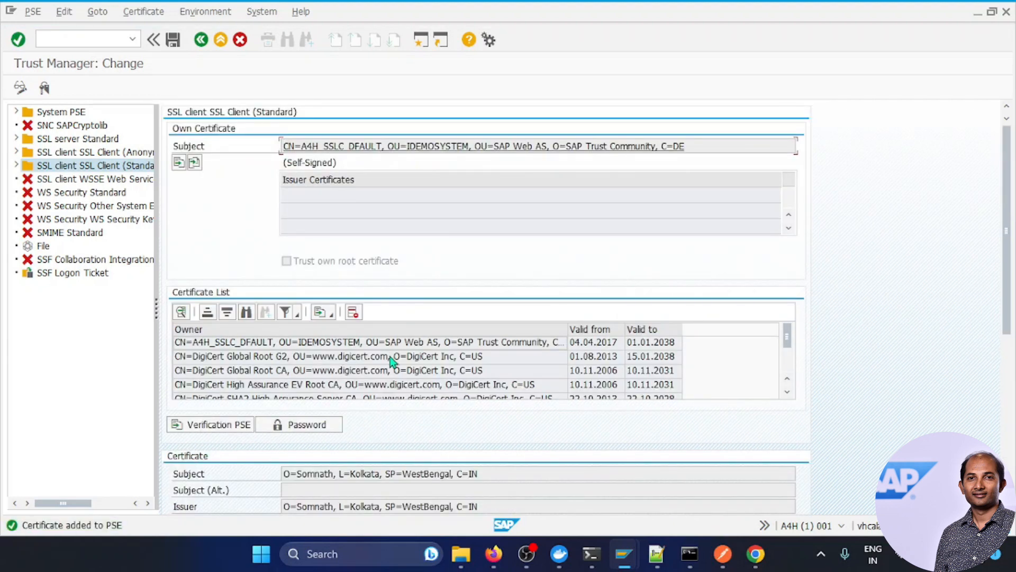
pyautogui.scroll(-1, 393, 362)
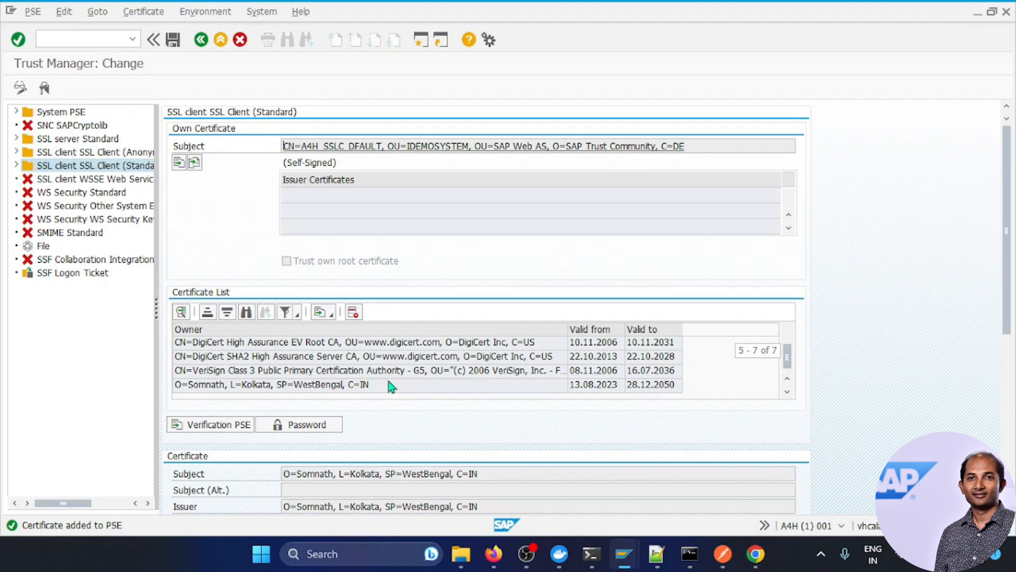
pyautogui.click(173, 40)
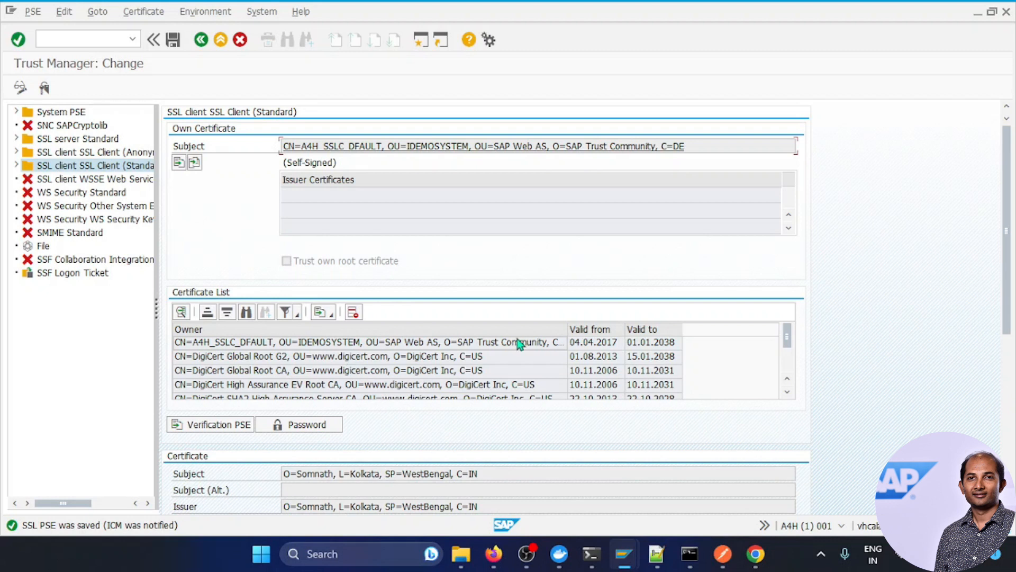
pyautogui.scroll(-1, 383, 373)
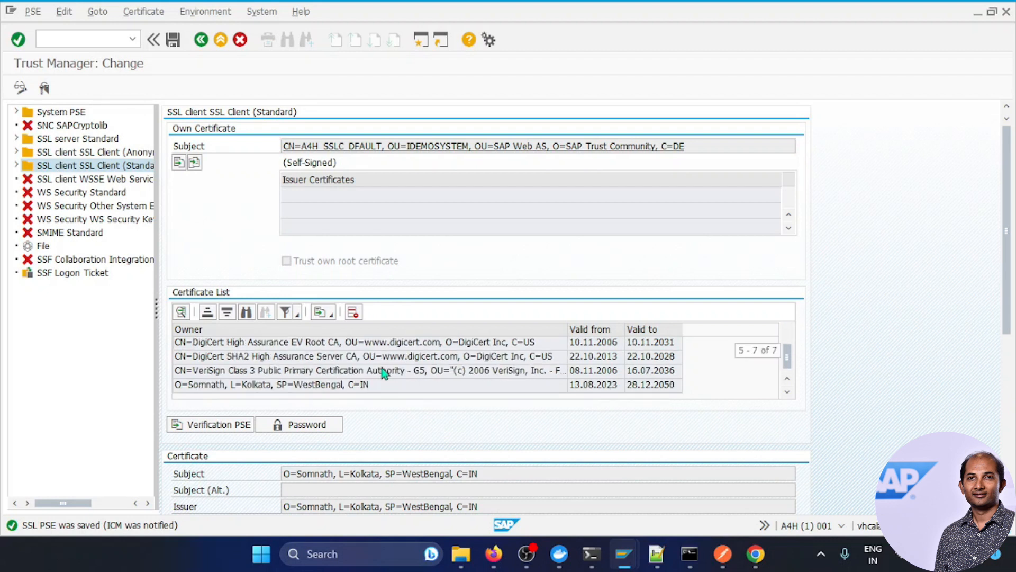
pyautogui.click(261, 385)
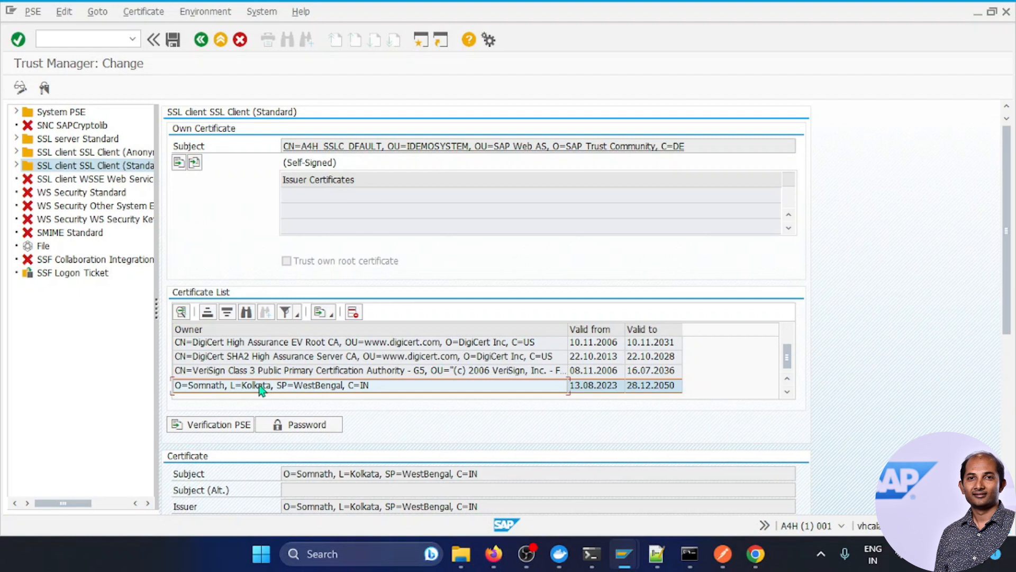
# Step: Export the root certificate to the database as category Root CA, described 'SelfSigned Root CA'
pyautogui.click(143, 12)
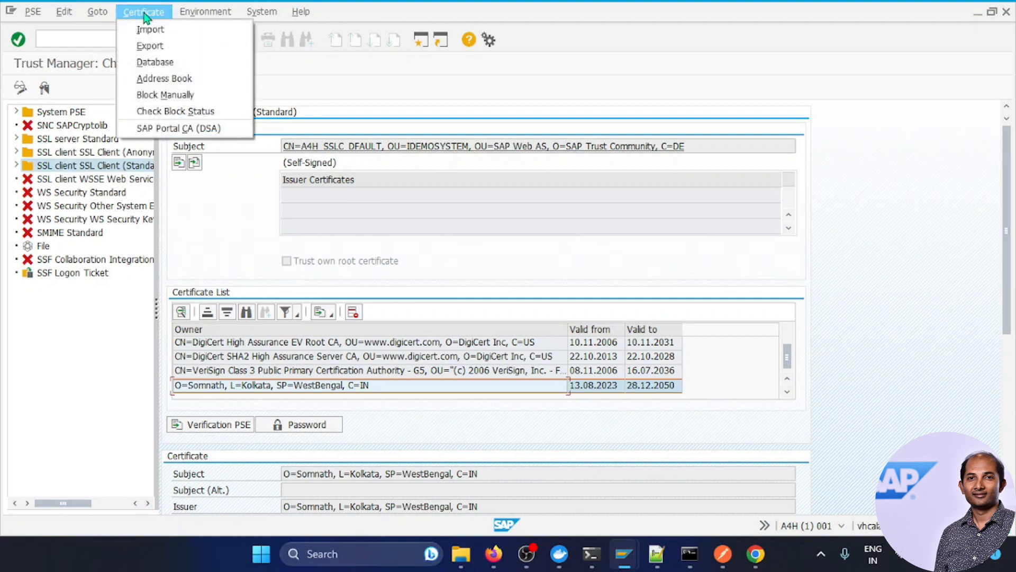
pyautogui.click(140, 46)
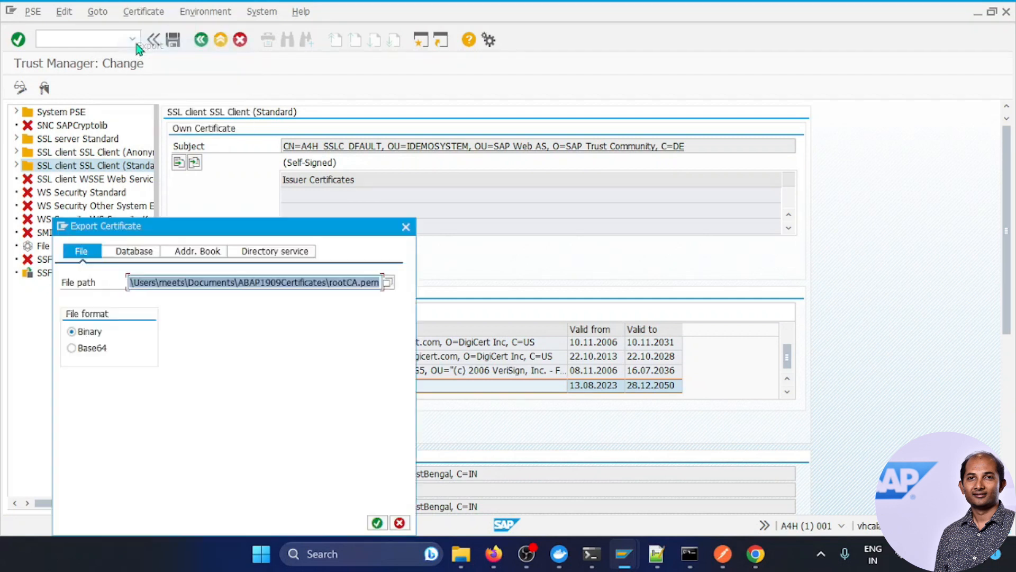
pyautogui.click(134, 253)
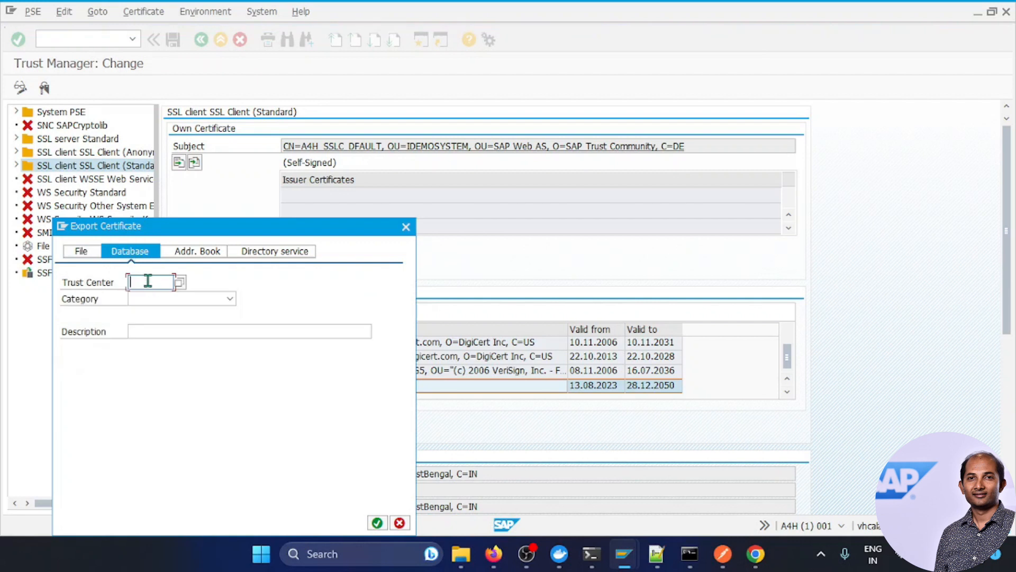
pyautogui.write('ZSCA')
pyautogui.click(173, 300)
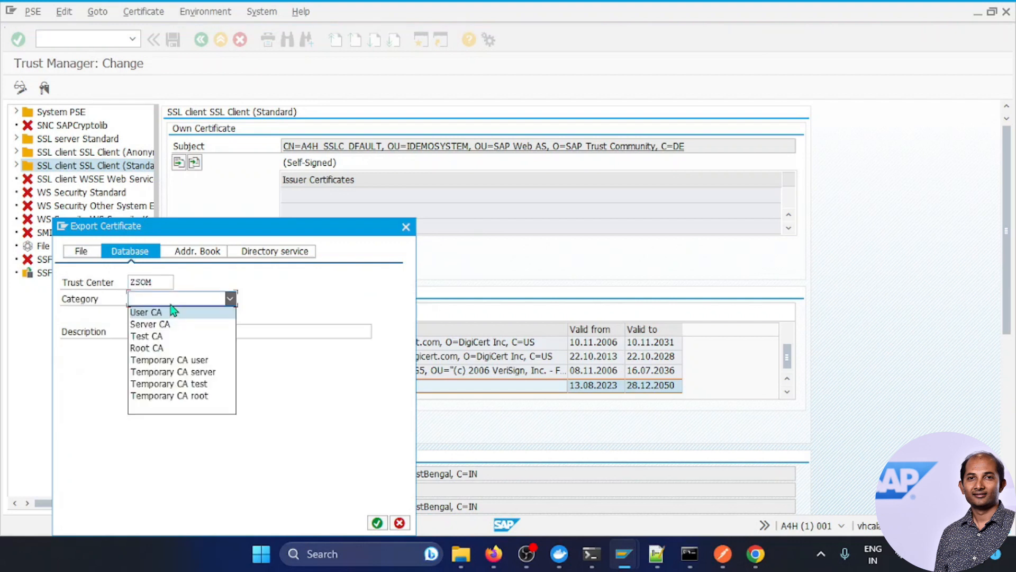
pyautogui.click(139, 347)
pyautogui.click(150, 329)
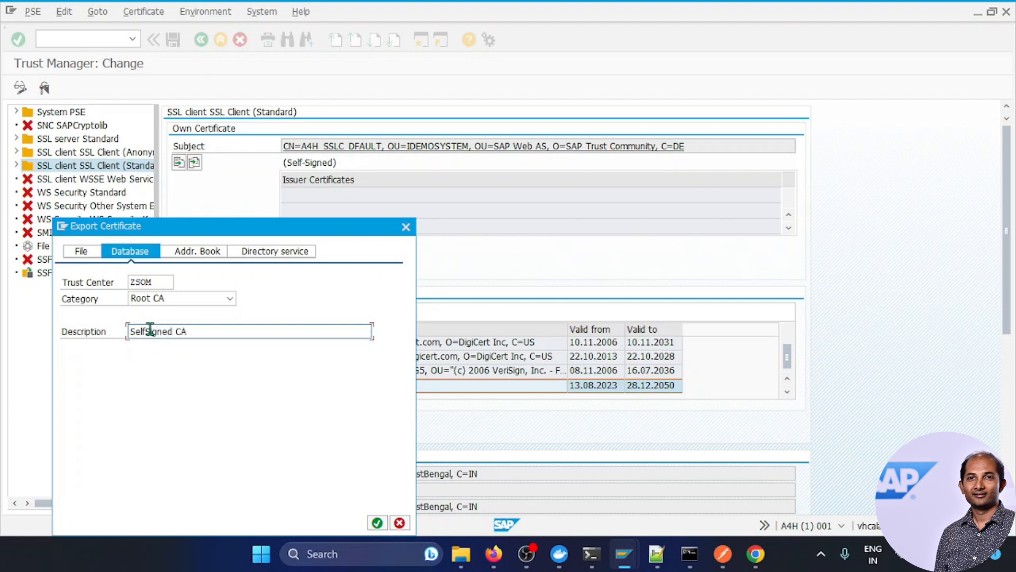
pyautogui.click(176, 331)
pyautogui.write('Root')
pyautogui.click(377, 523)
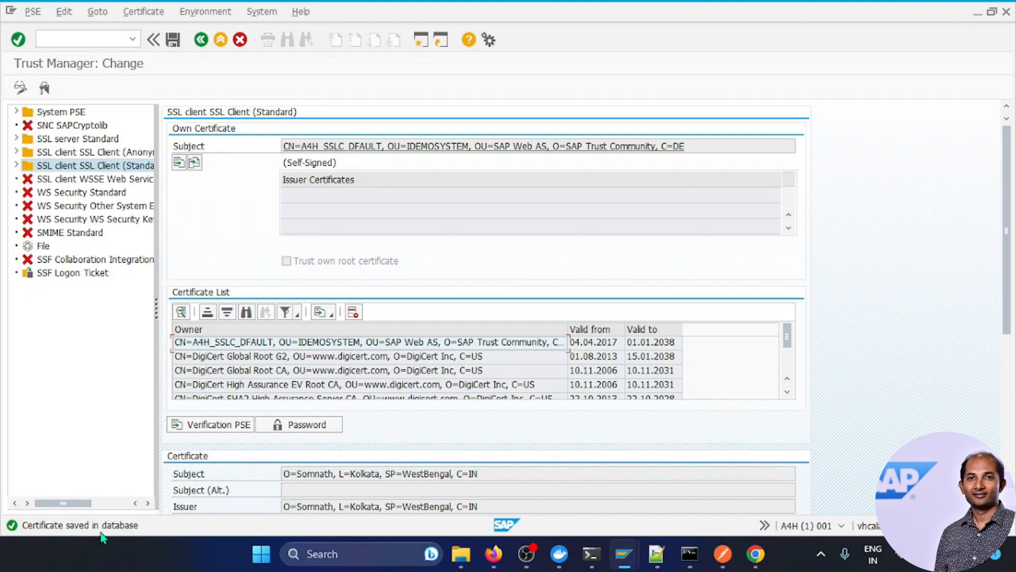
# Step: Refresh table VSTRUSTCERT in the Data Browser to show the new ZSOM Root CA entry
pyautogui.moveTo(624, 554)
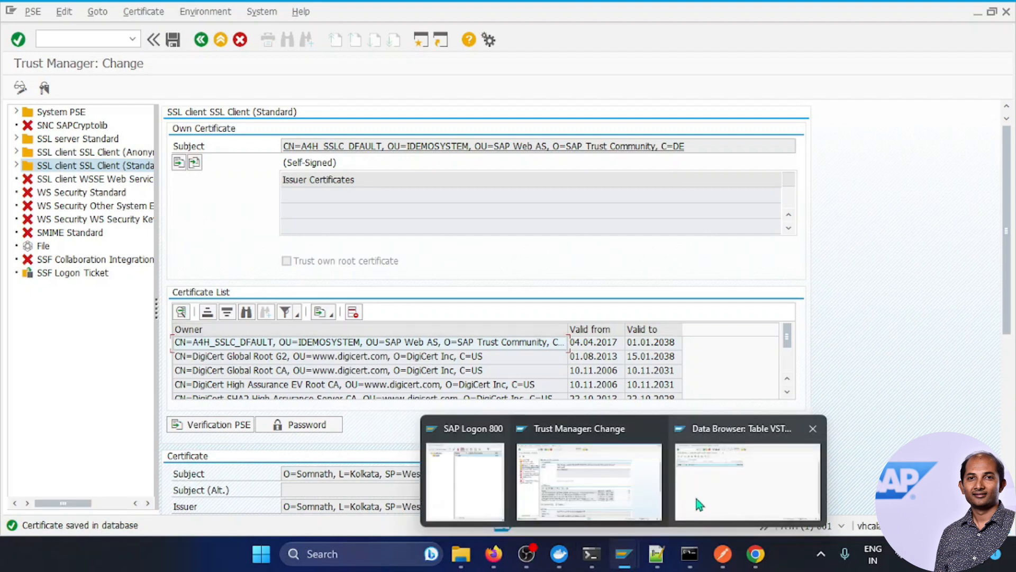
pyautogui.click(692, 507)
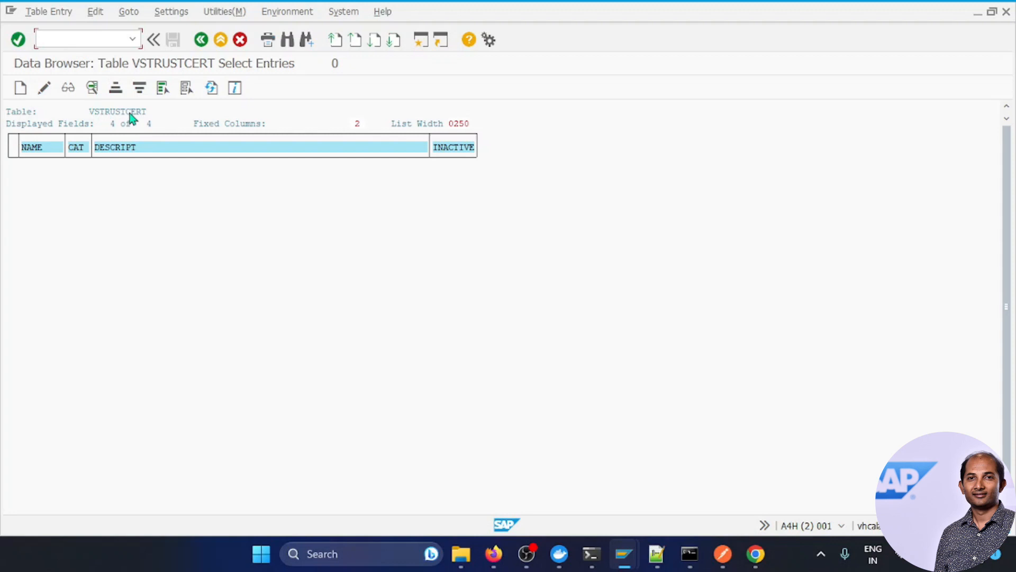
pyautogui.click(212, 93)
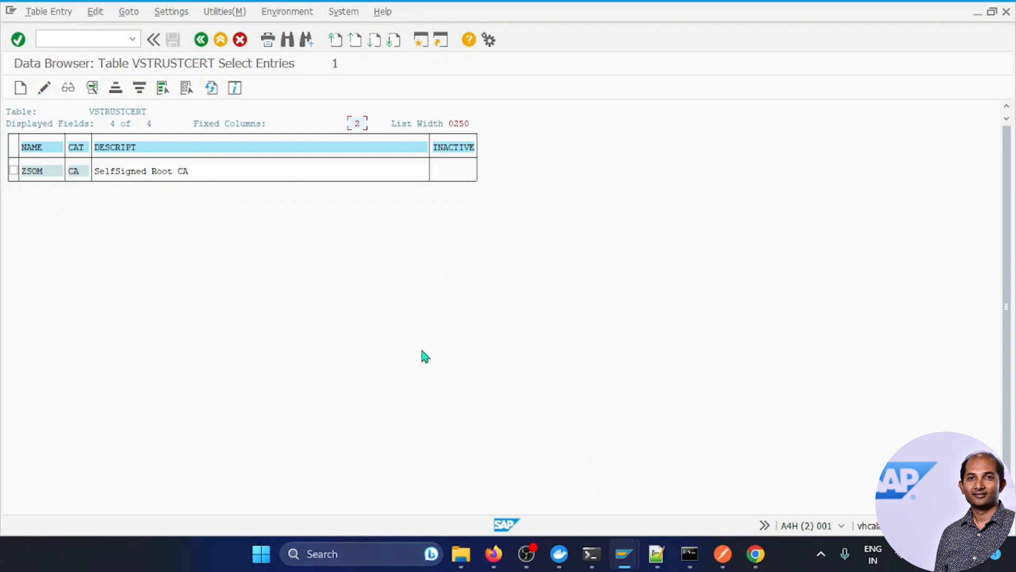
pyautogui.click(656, 554)
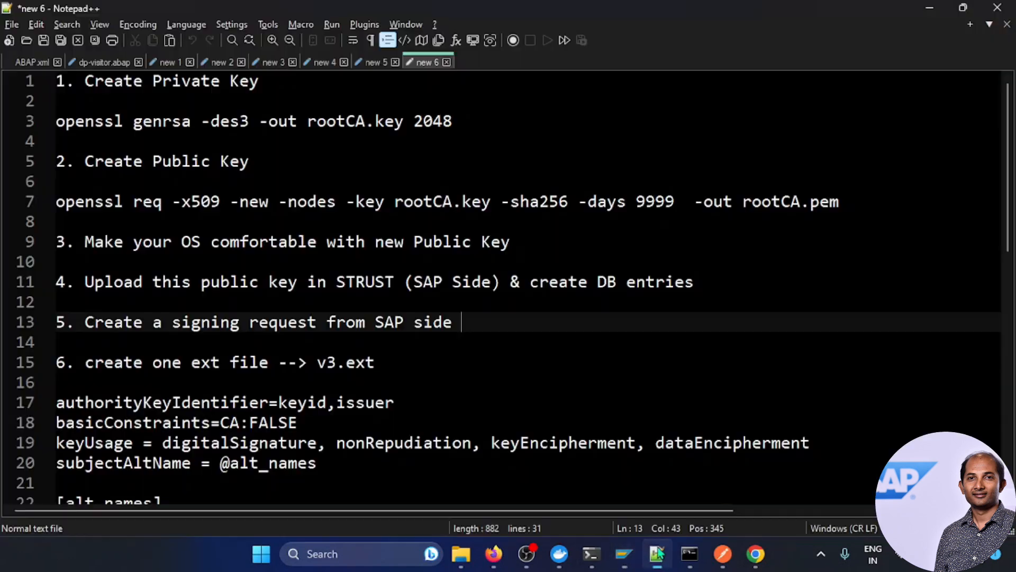
# Step: Mark steps 4 and 5 of the certificate plan, then return to the SAP Trust Manager
pyautogui.click(162, 281)
pyautogui.moveTo(75, 282); pyautogui.dragTo(479, 296)
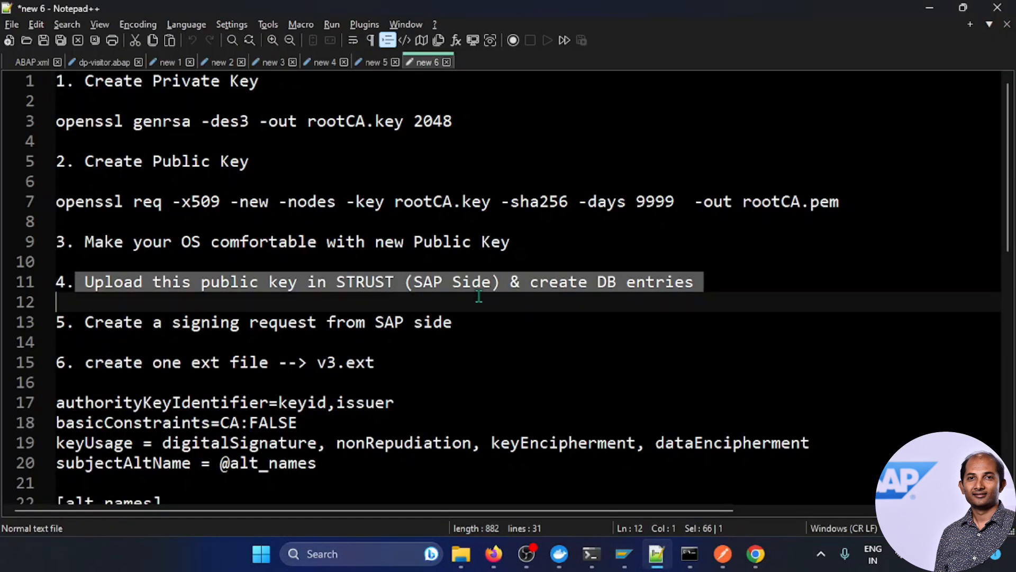
pyautogui.click(468, 357)
pyautogui.moveTo(463, 321); pyautogui.dragTo(55, 321)
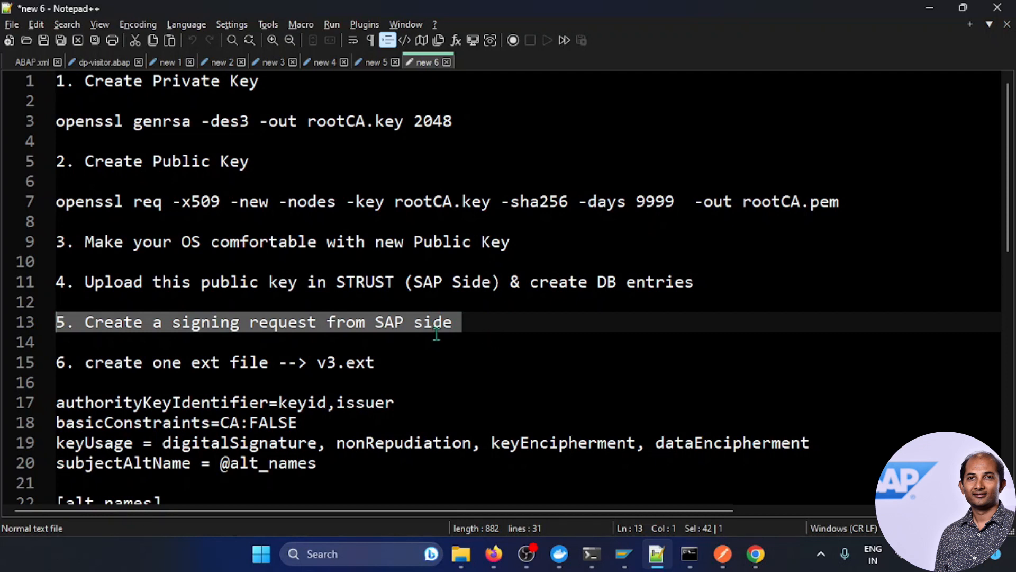
pyautogui.click(563, 336)
pyautogui.moveTo(465, 320); pyautogui.dragTo(64, 324)
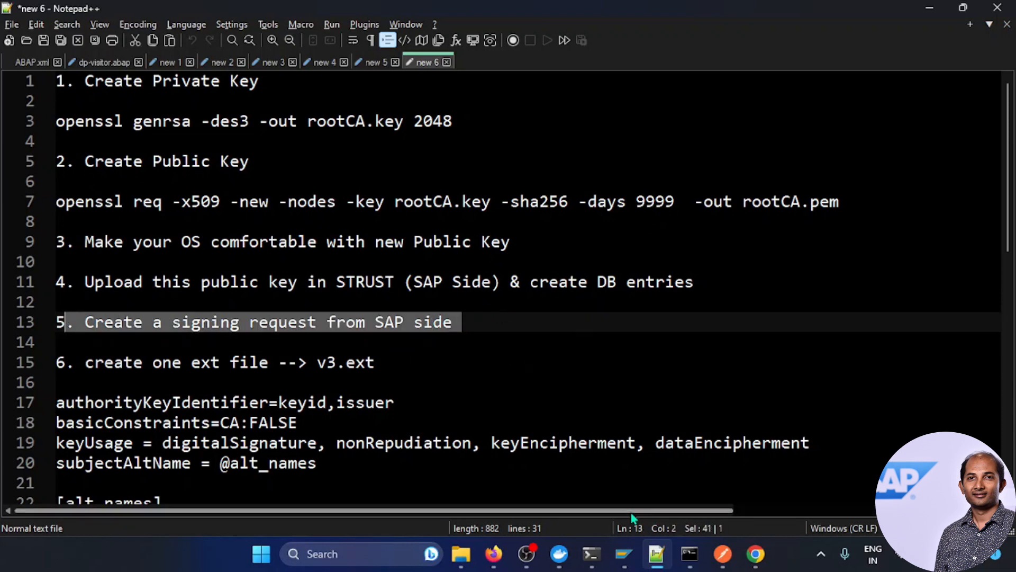
pyautogui.moveTo(626, 551)
pyautogui.click(582, 498)
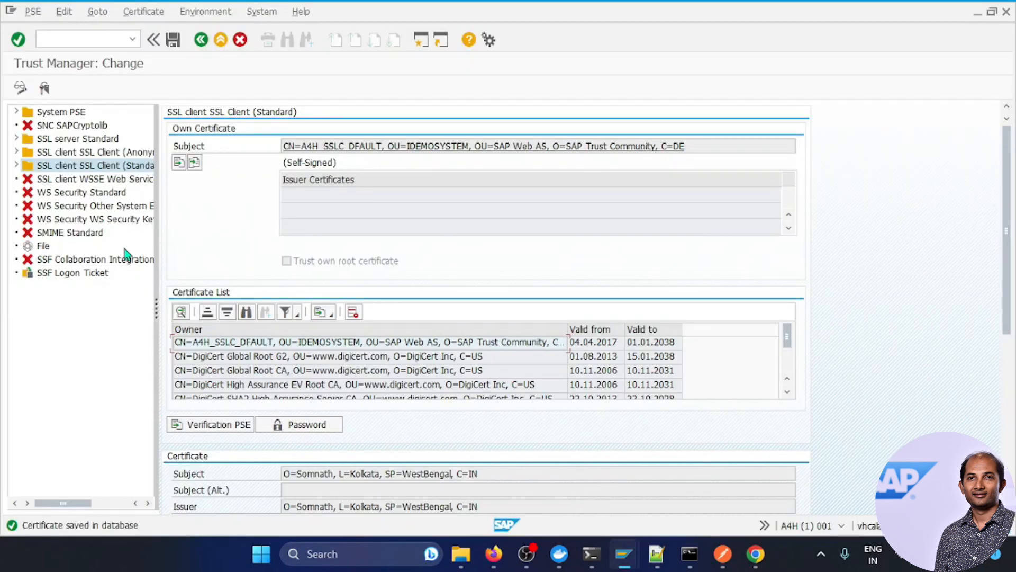
# Step: Create a SHA256 request for SSL server Standard with SAN *.dummy.nodomain and select its text
pyautogui.click(97, 141)
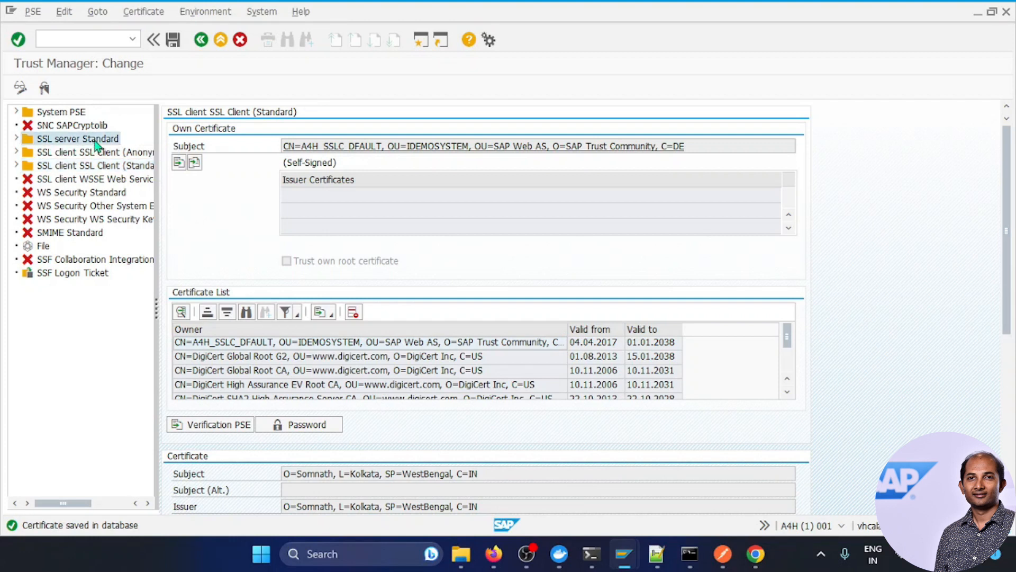
pyautogui.click(179, 163)
pyautogui.click(280, 284)
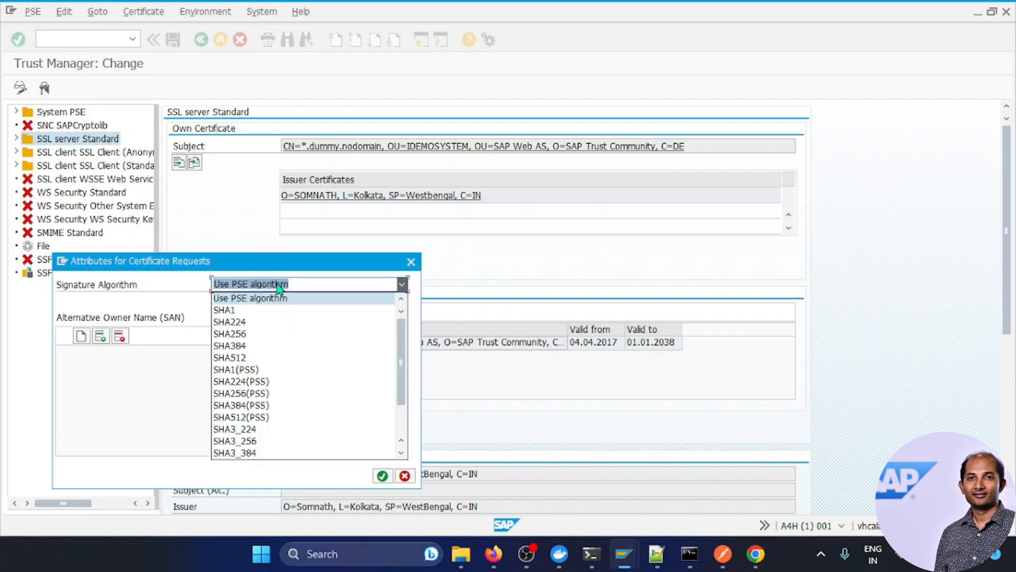
pyautogui.click(246, 333)
pyautogui.click(80, 336)
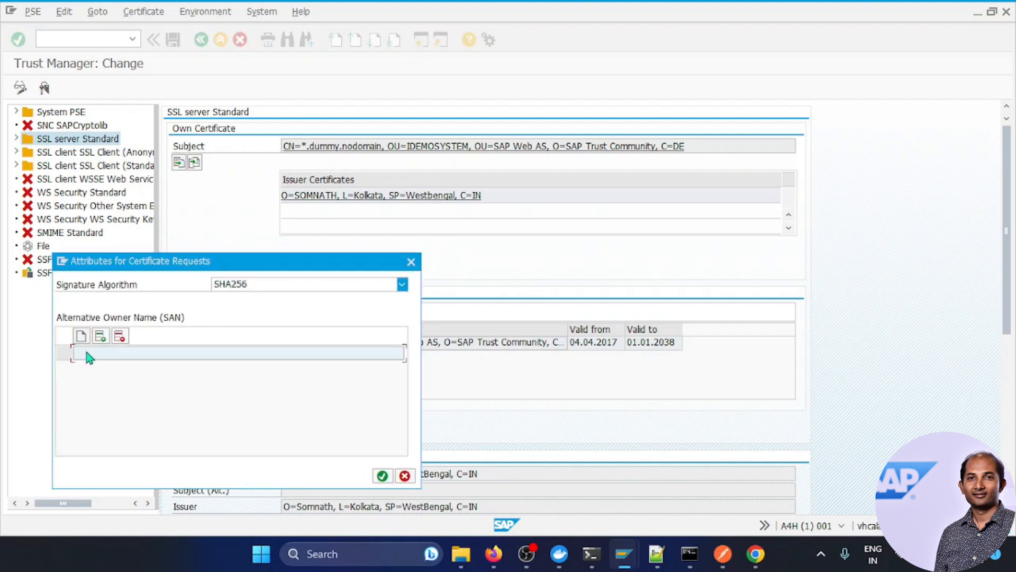
pyautogui.click(86, 350)
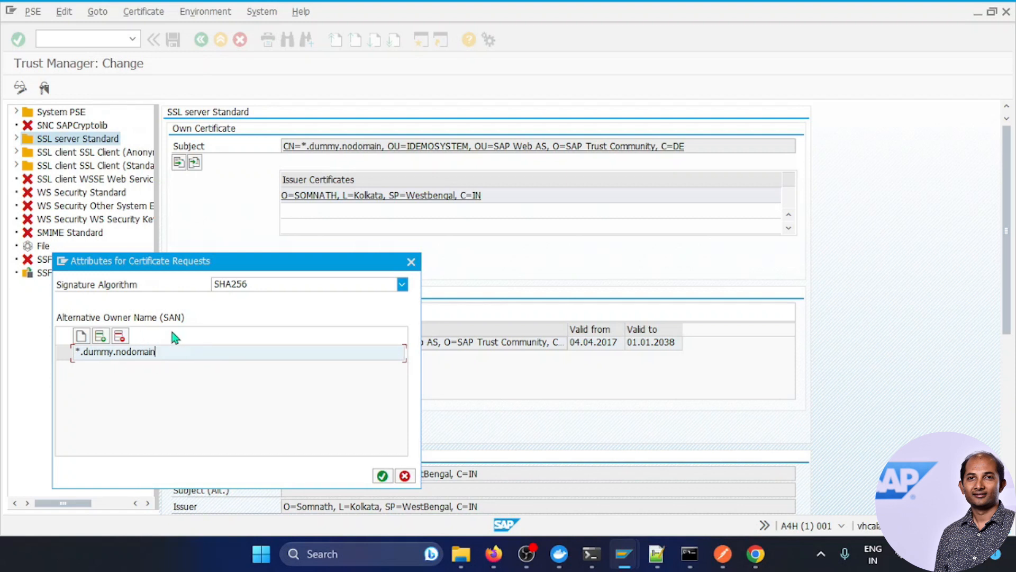
pyautogui.click(382, 475)
pyautogui.click(249, 276)
pyautogui.hotkey('ctrl', 'a')
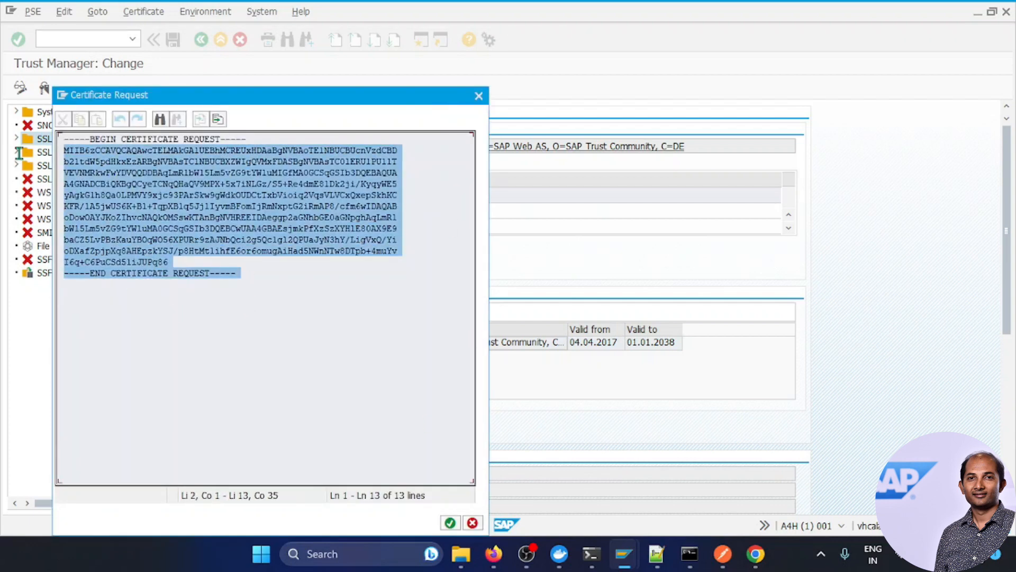
# Step: Save the certificate request as server.csr in ABAP1909Certificates with file type All Files
pyautogui.click(218, 119)
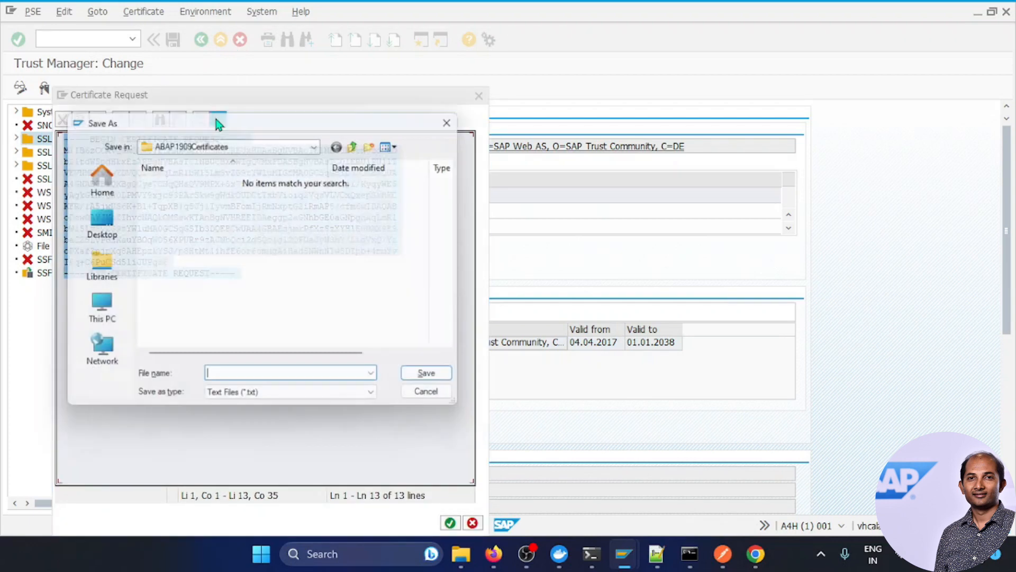
pyautogui.click(319, 142)
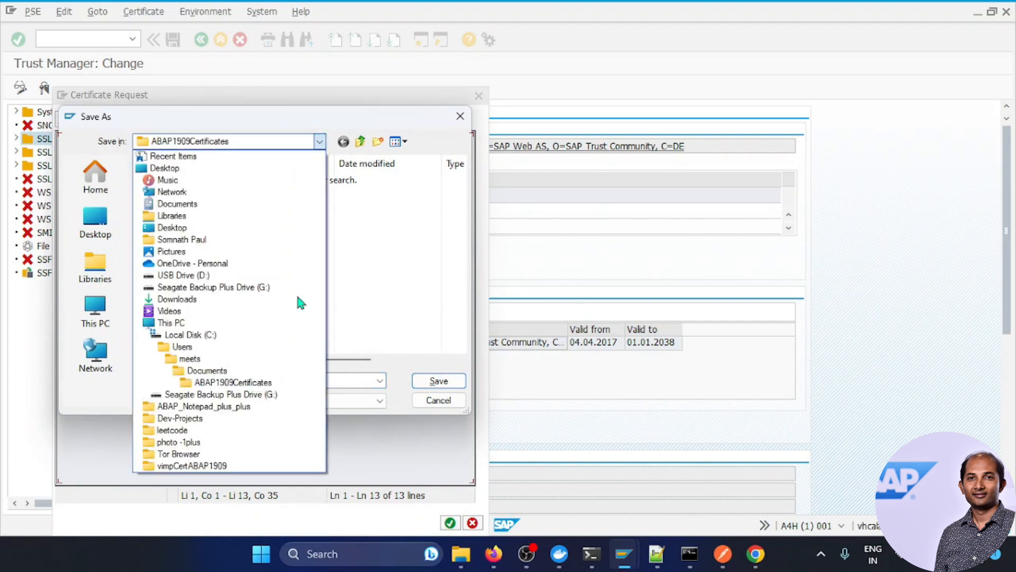
pyautogui.click(381, 278)
pyautogui.click(175, 194)
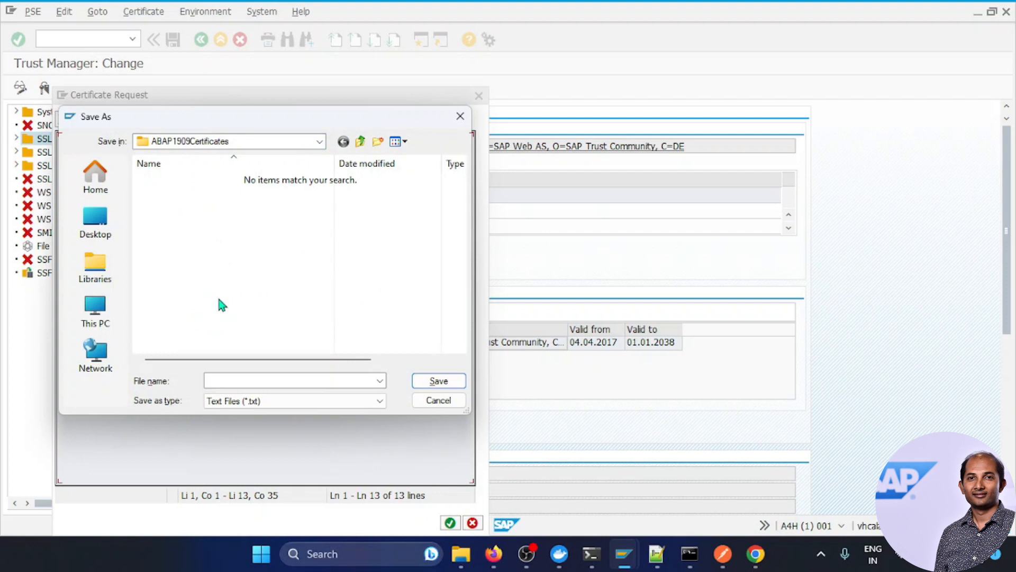
pyautogui.click(244, 400)
pyautogui.click(230, 424)
pyautogui.click(229, 382)
pyautogui.write('server.csr')
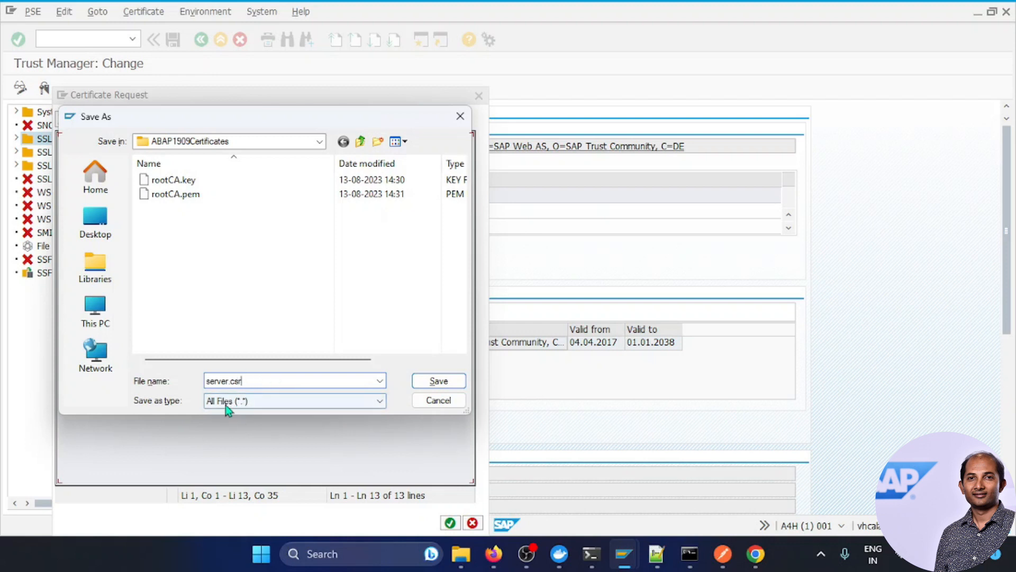
pyautogui.click(426, 381)
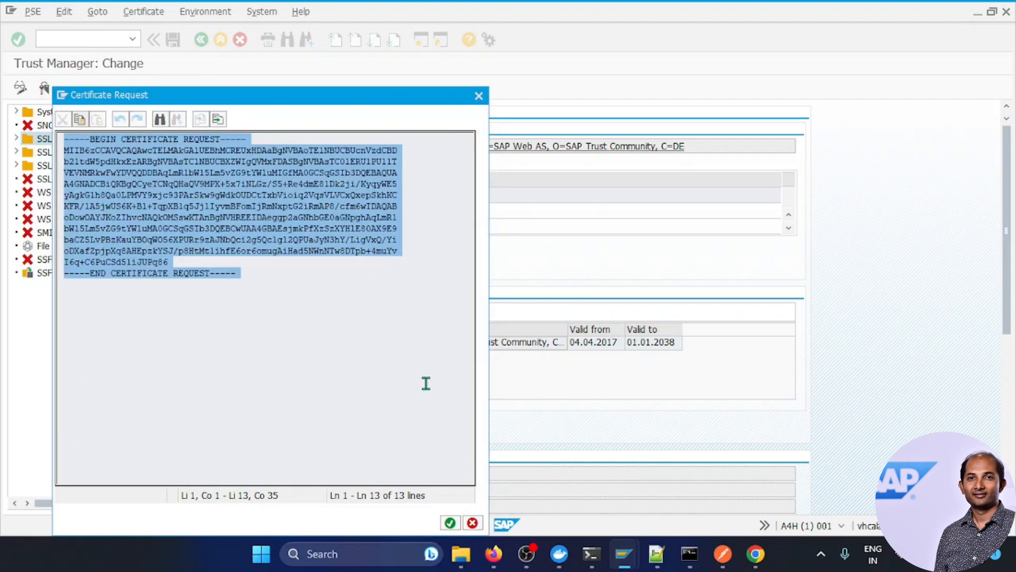
pyautogui.click(689, 553)
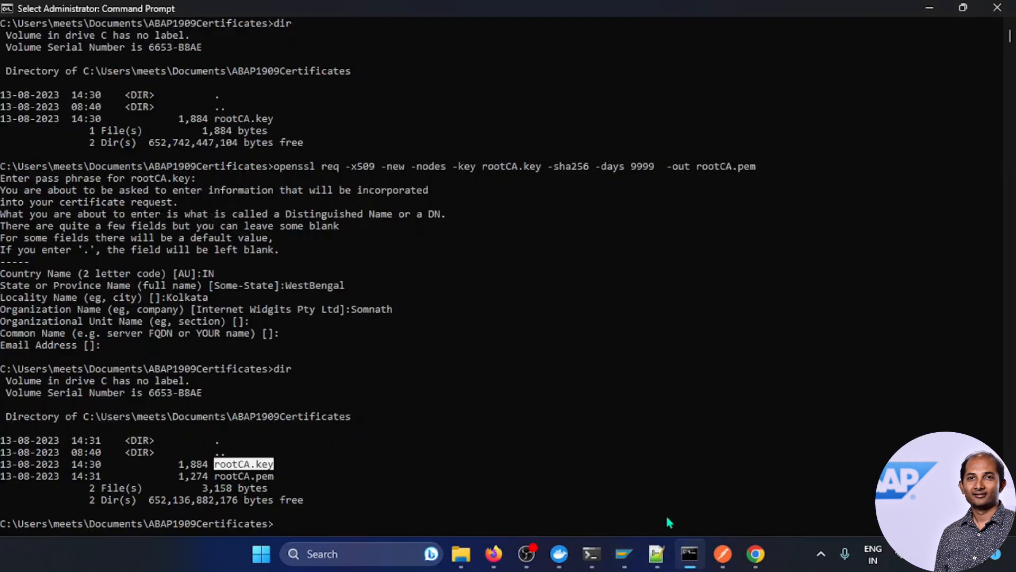
# Step: Run dir in ABAP1909Certificates and mark the 752-byte server.csr in the listing
pyautogui.click(366, 523)
pyautogui.write('dir')
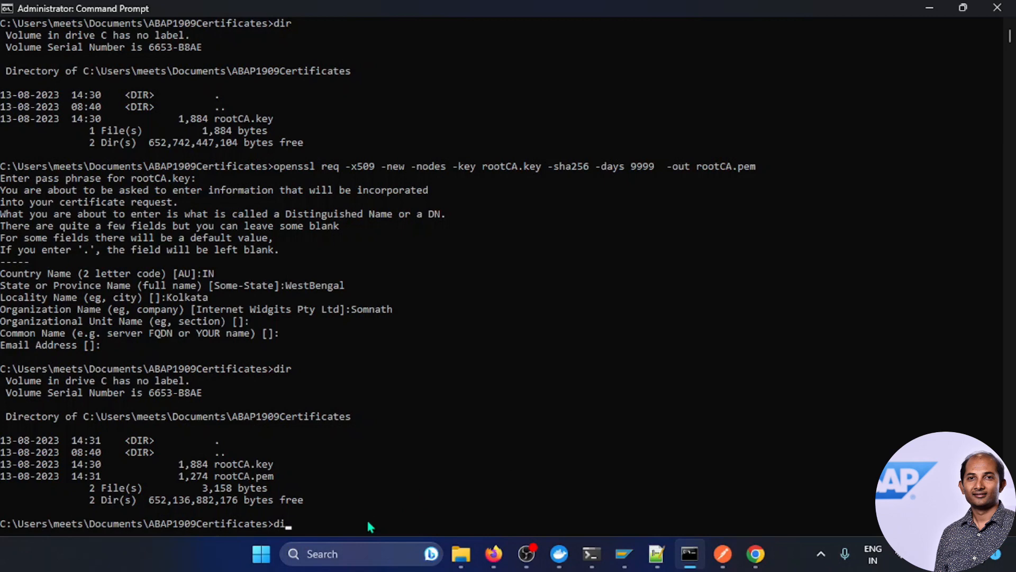
pyautogui.press('Return')
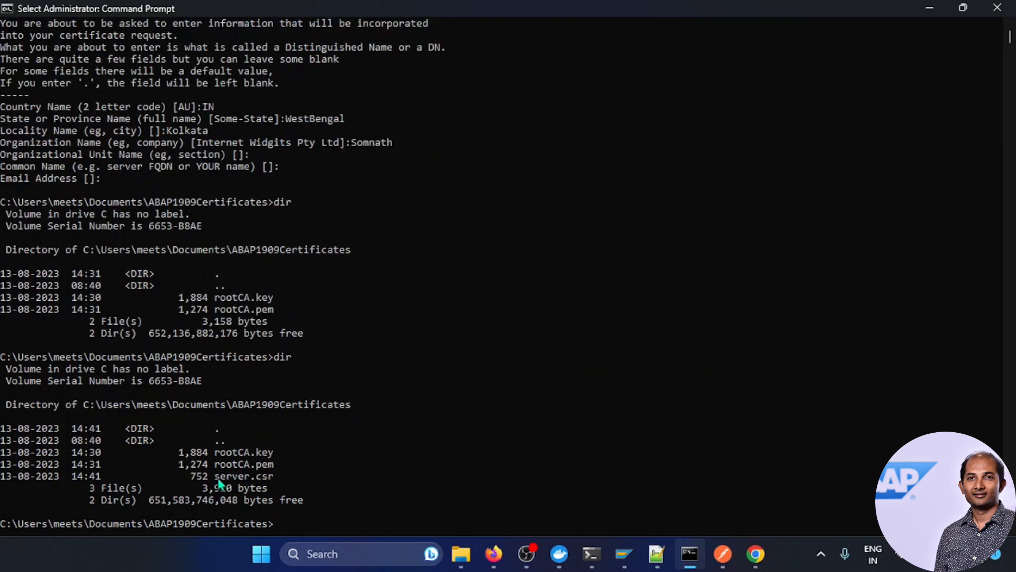
pyautogui.doubleClick(259, 476)
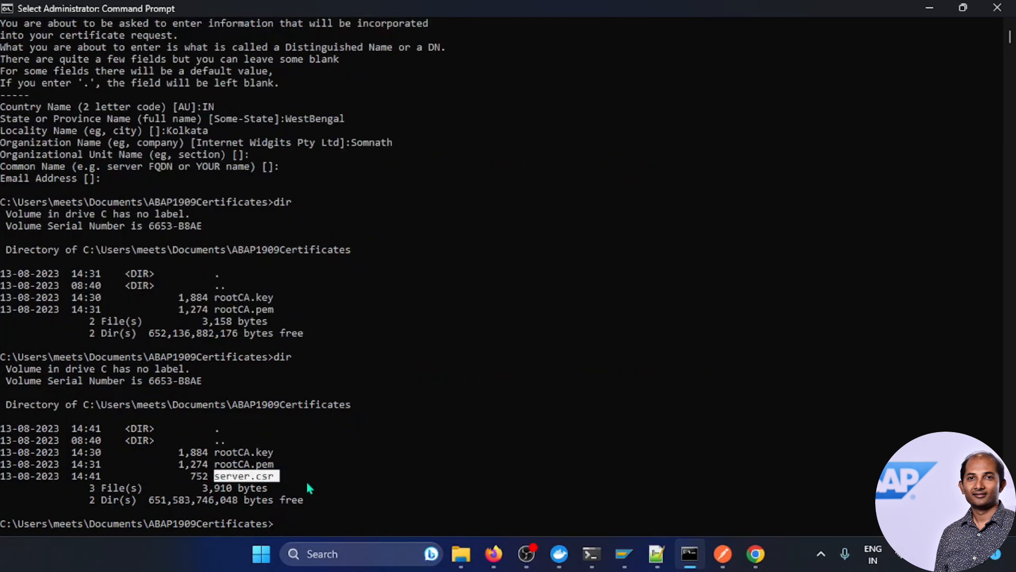
pyautogui.click(657, 553)
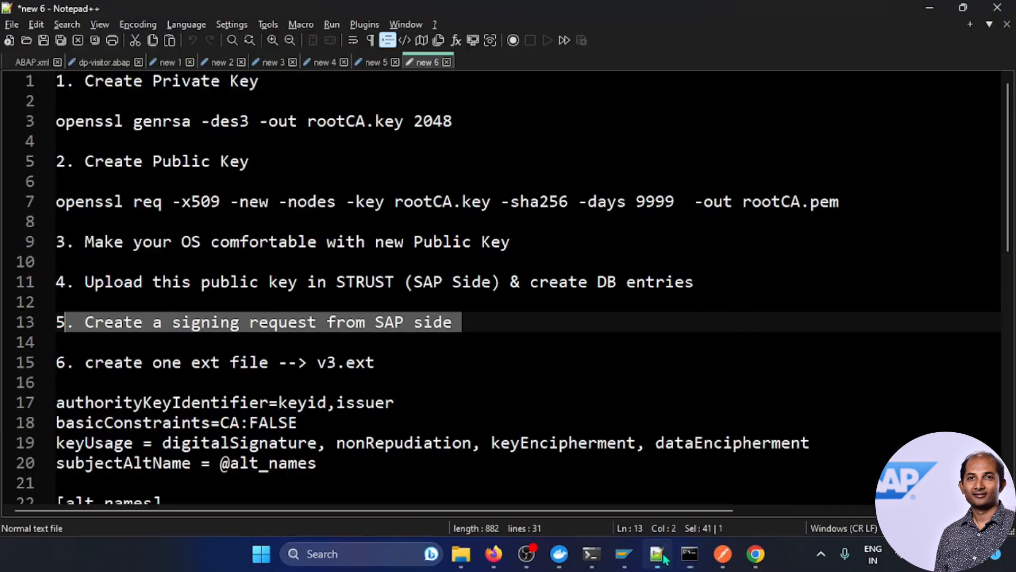
# Step: Copy the v3.ext extension settings on lines 17–23 of the Notepad++ plan
pyautogui.click(237, 379)
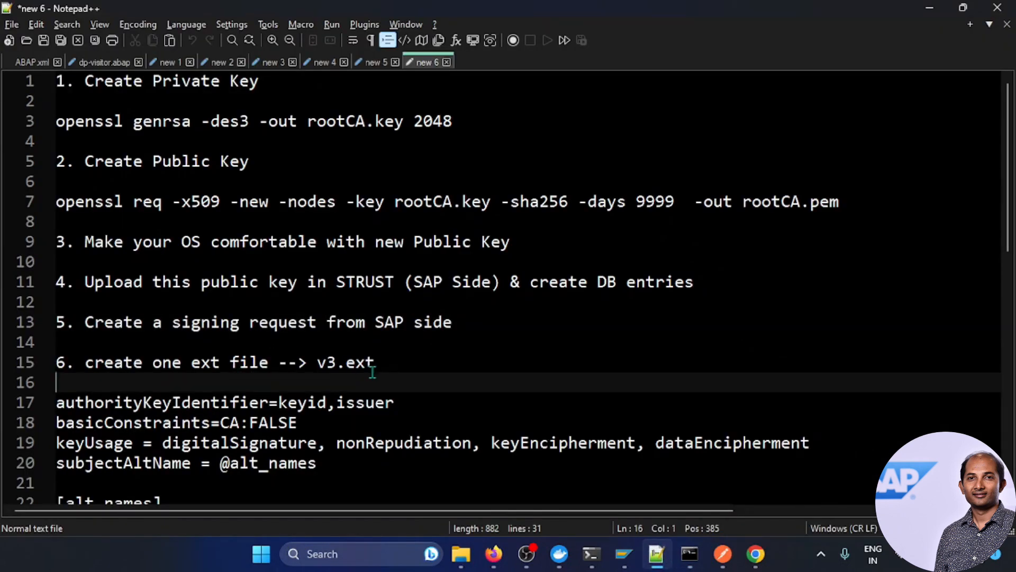
pyautogui.scroll(-2, 372, 372)
pyautogui.scroll(-1, 373, 372)
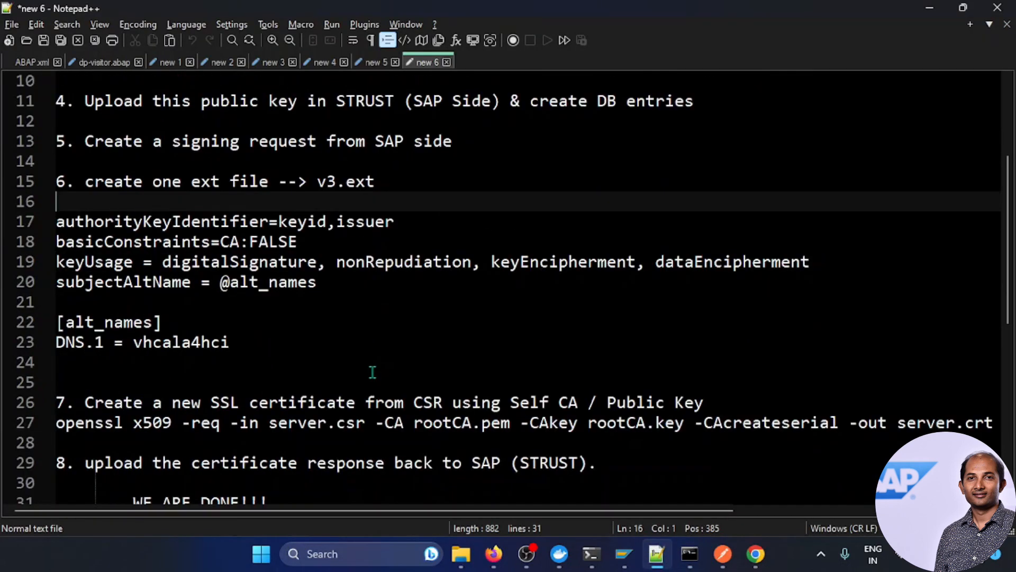
pyautogui.moveTo(232, 345); pyautogui.dragTo(54, 222)
pyautogui.hotkey('ctrl', 'c')
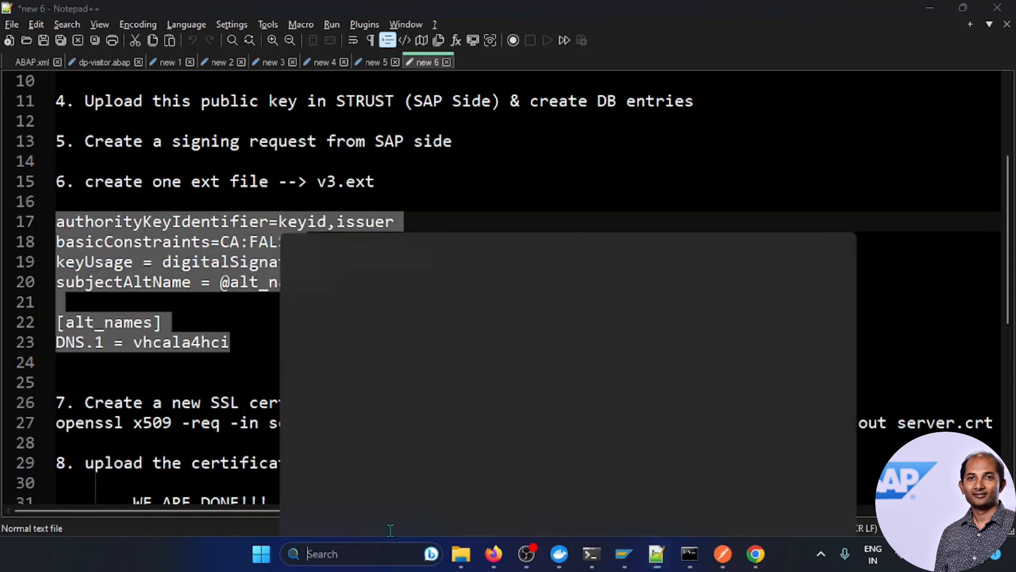
pyautogui.click(365, 553)
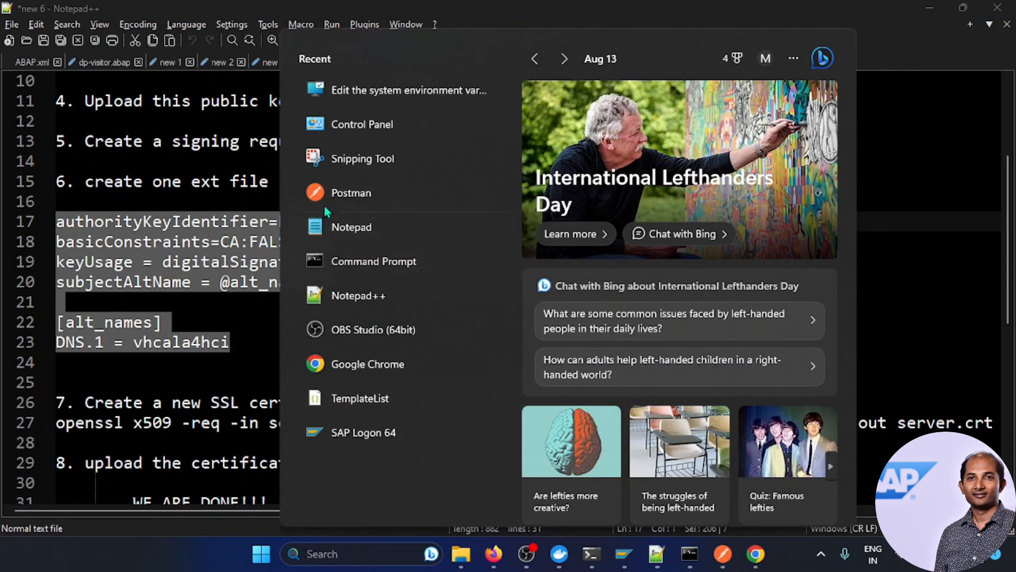
# Step: Paste the settings into a new Notepad file, save it as v3.ext (All files type), and close it
pyautogui.click(334, 226)
pyautogui.hotkey('ctrl', 'v')
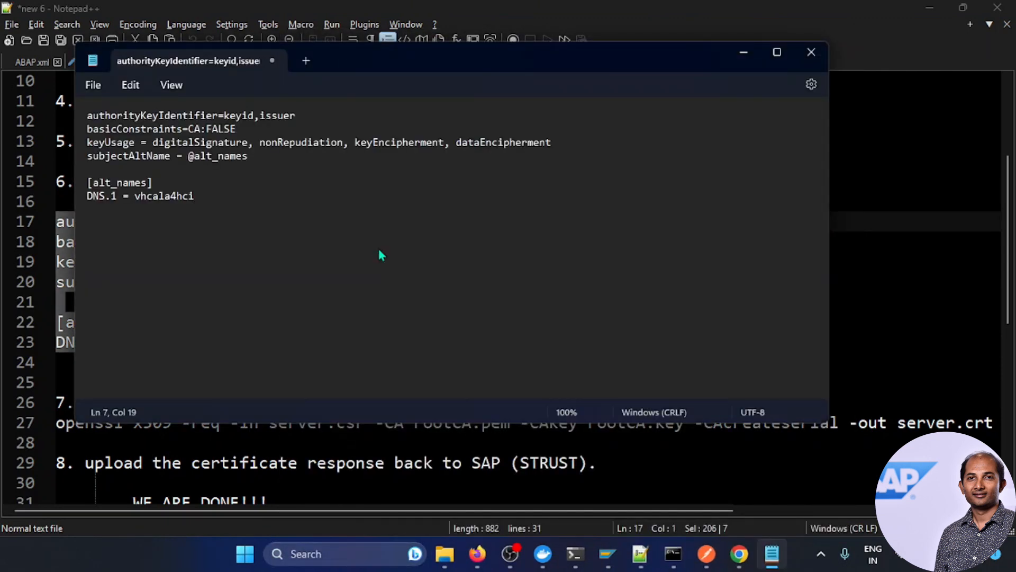
pyautogui.hotkey('ctrl', 's')
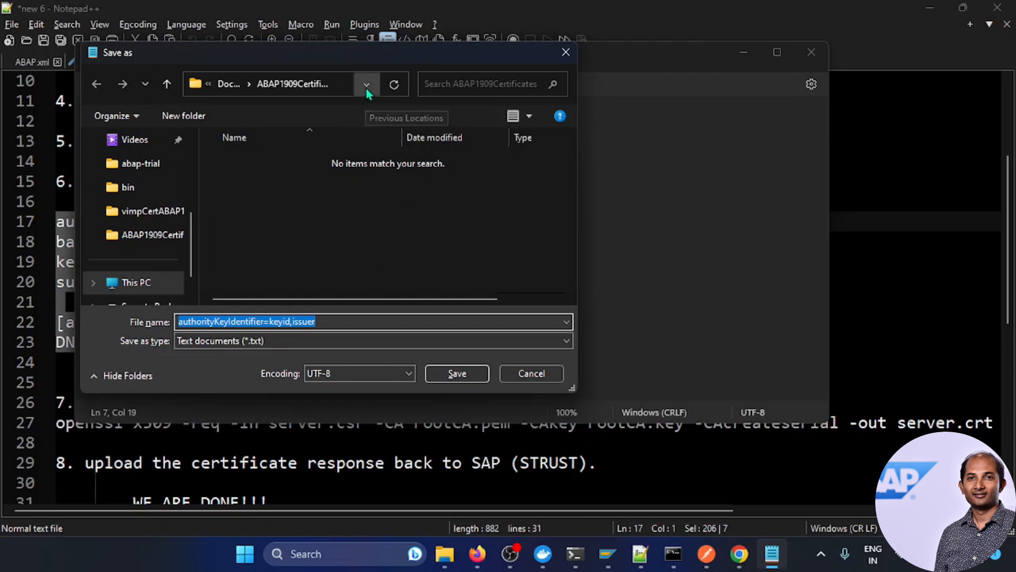
pyautogui.click(348, 338)
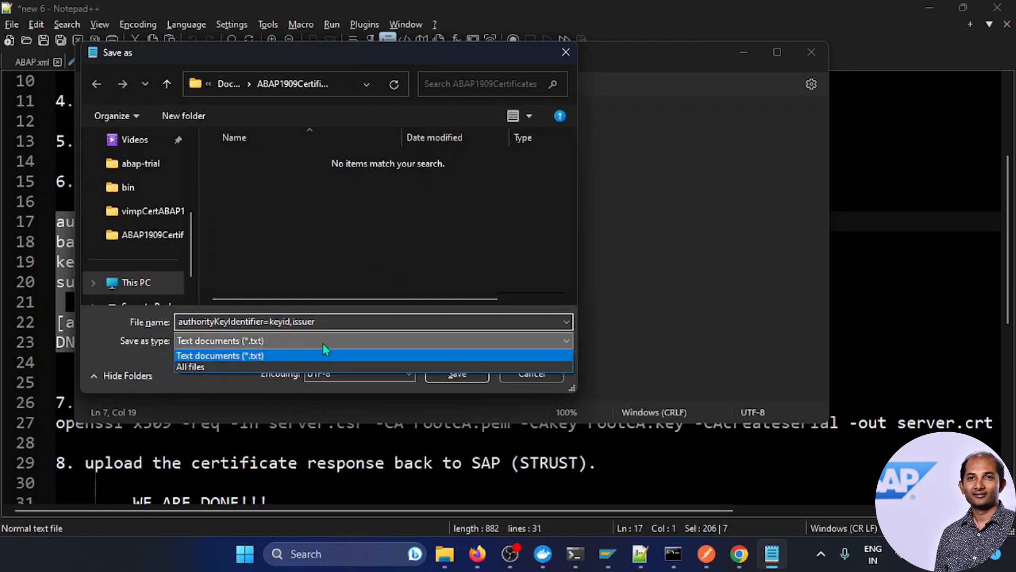
pyautogui.click(236, 366)
pyautogui.hotkey('shift', 'Tab')
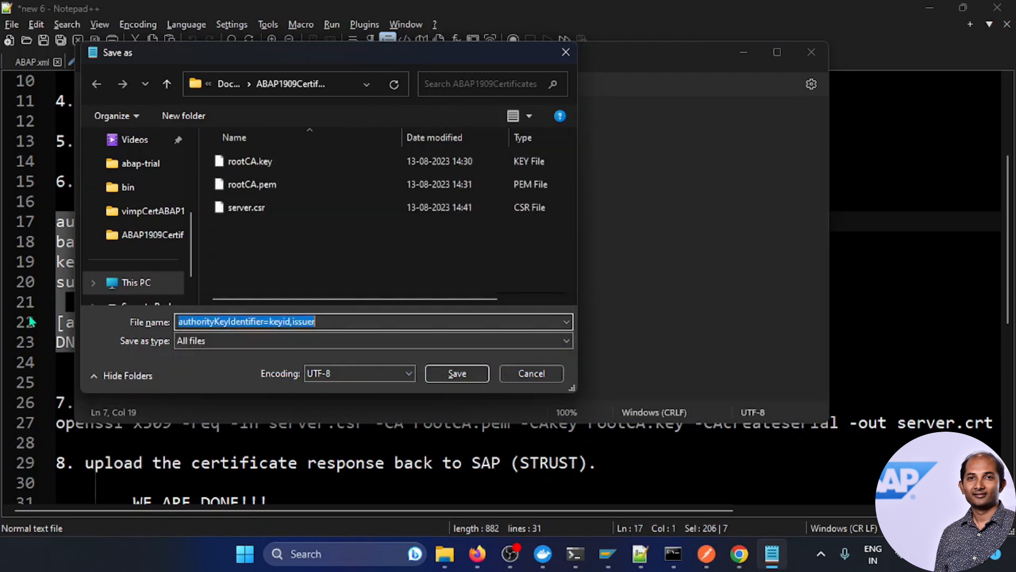
pyautogui.write('v3.ext')
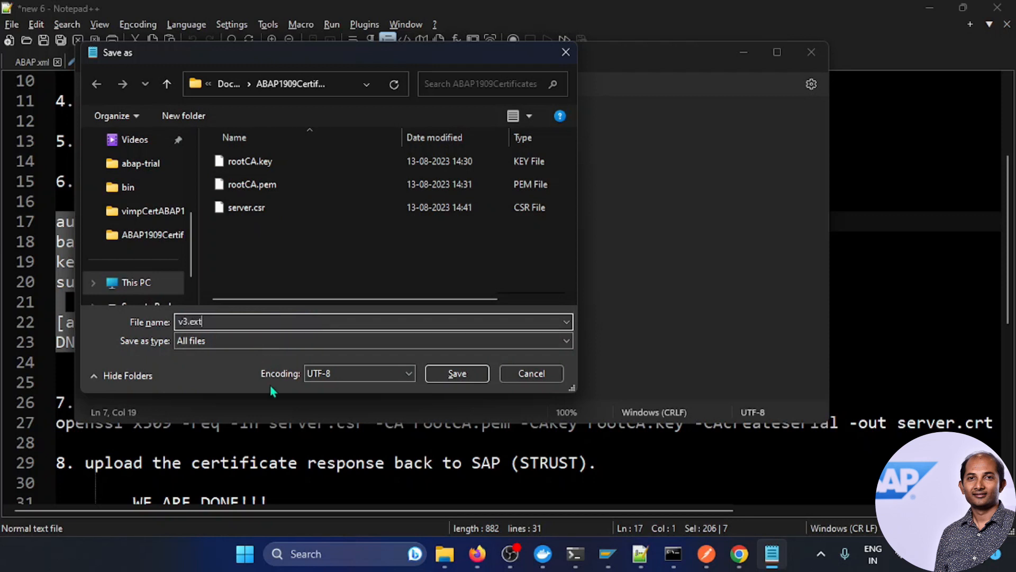
pyautogui.click(454, 374)
pyautogui.click(815, 52)
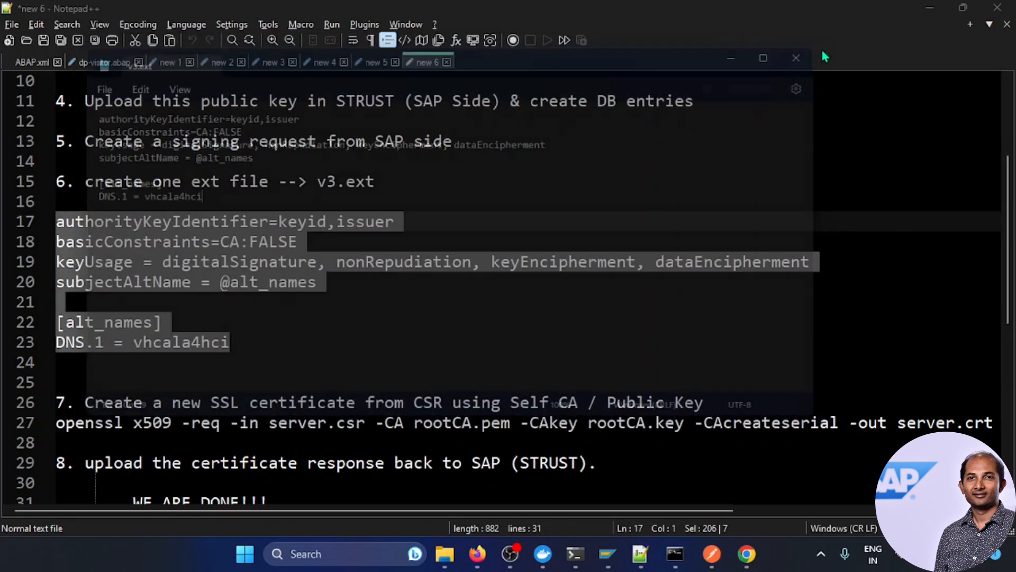
# Step: Copy the full openssl x509 command on line 27, ending in -extfile v3.ext
pyautogui.click(517, 345)
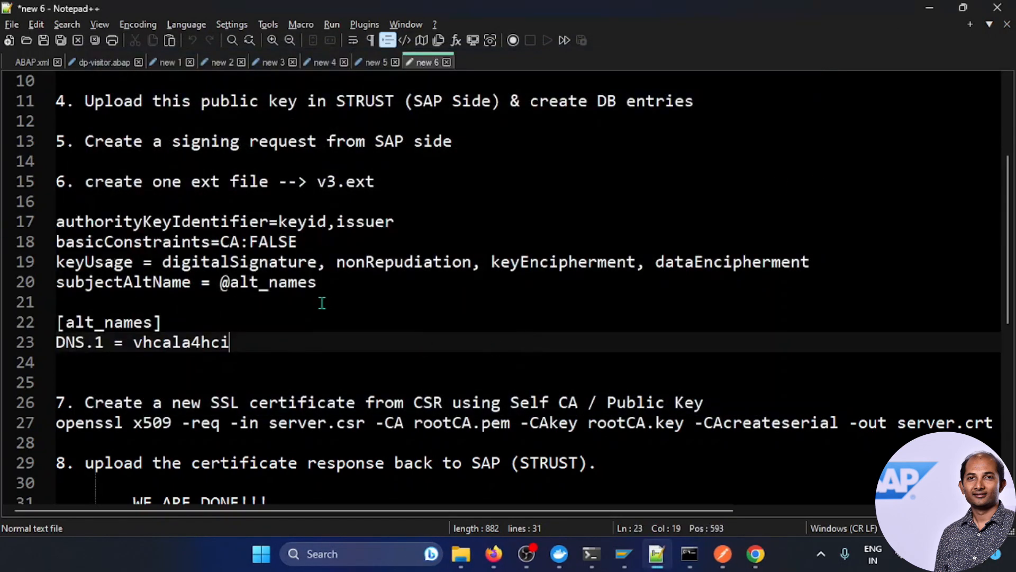
pyautogui.scroll(-1, 326, 302)
pyautogui.moveTo(57, 362); pyautogui.dragTo(988, 362)
pyautogui.hotkey('ctrl', 'c')
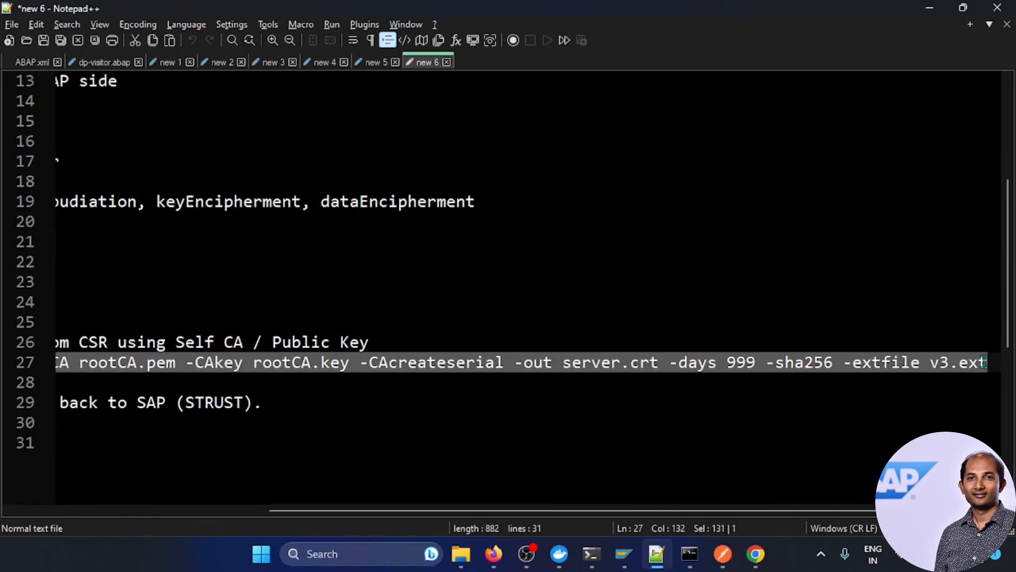
pyautogui.click(689, 554)
# Step: Sign server.csr with the openssl x509 command and rootCA.key pass phrase, confirming server.crt with dir
pyautogui.write('cls')
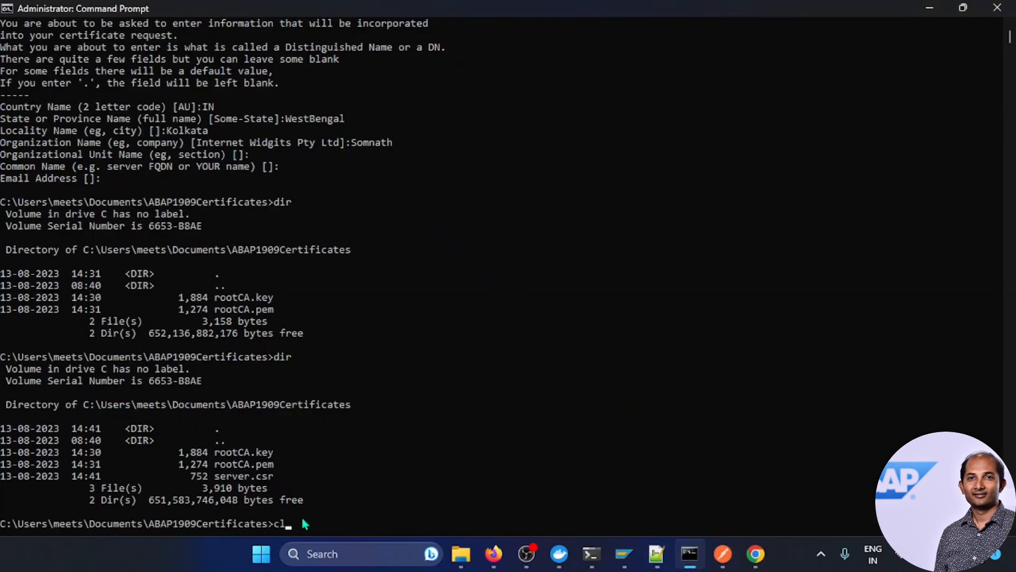
pyautogui.press('Return')
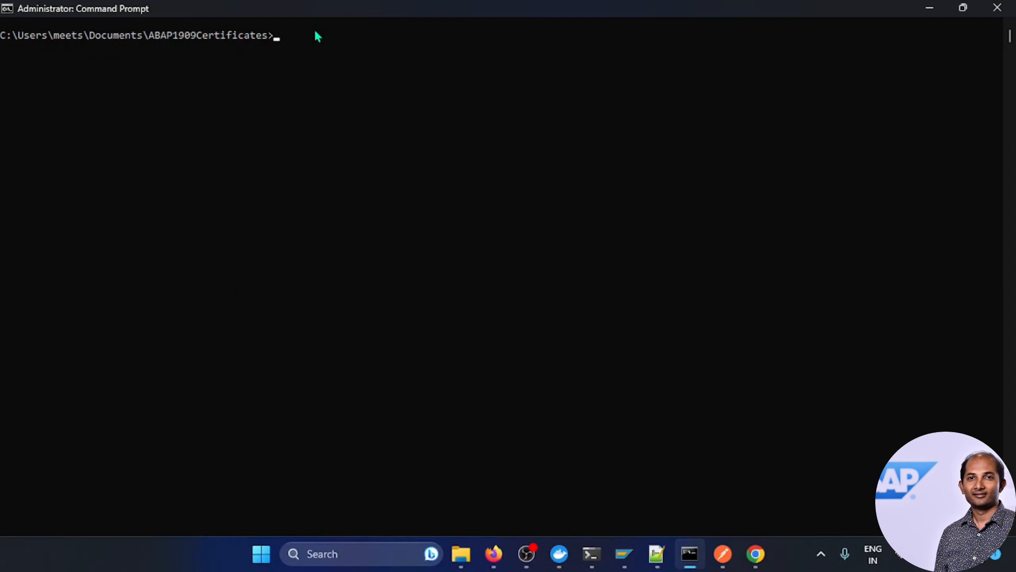
pyautogui.hotkey('ctrl', 'v')
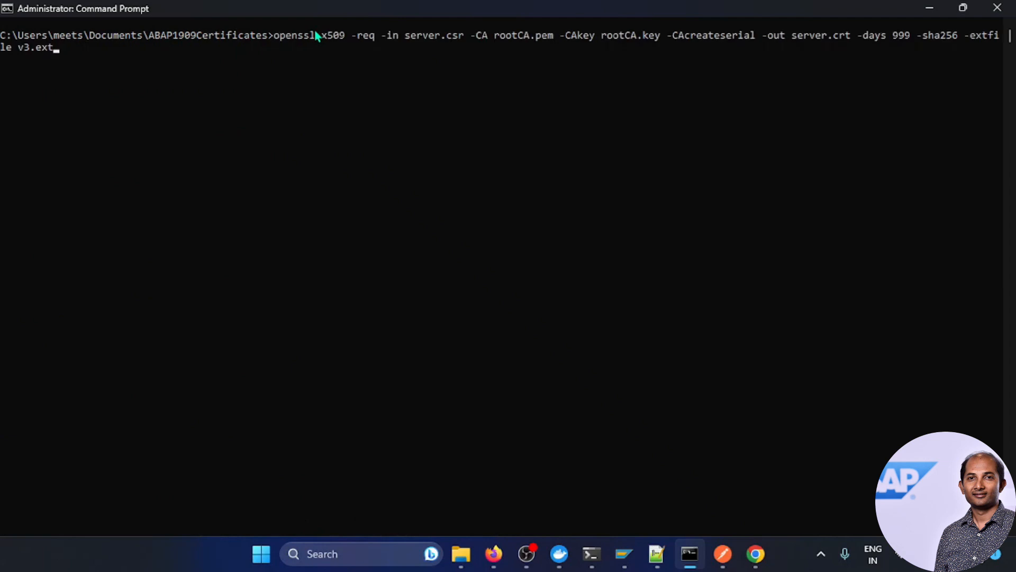
pyautogui.press('Return')
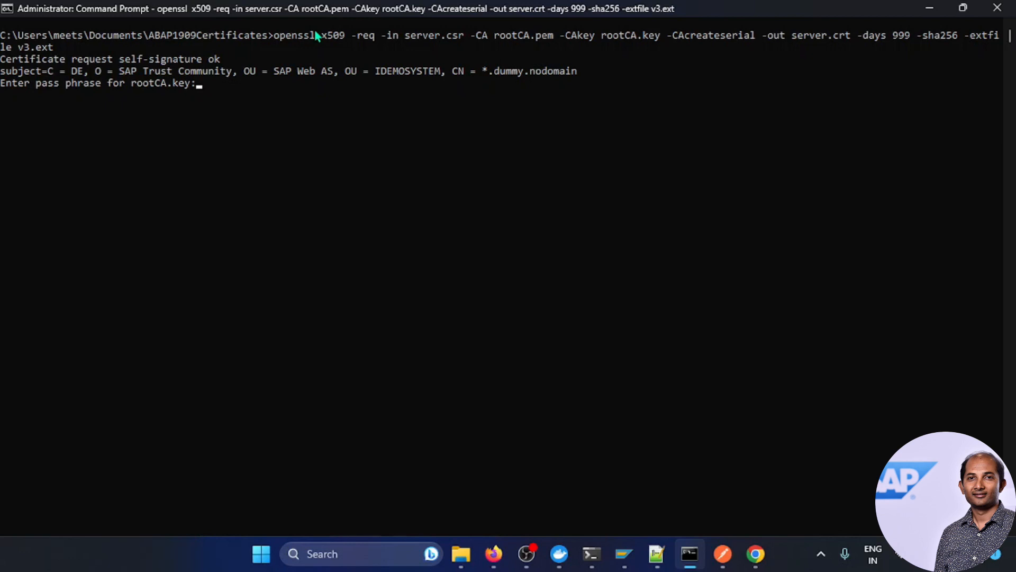
pyautogui.press('Return')
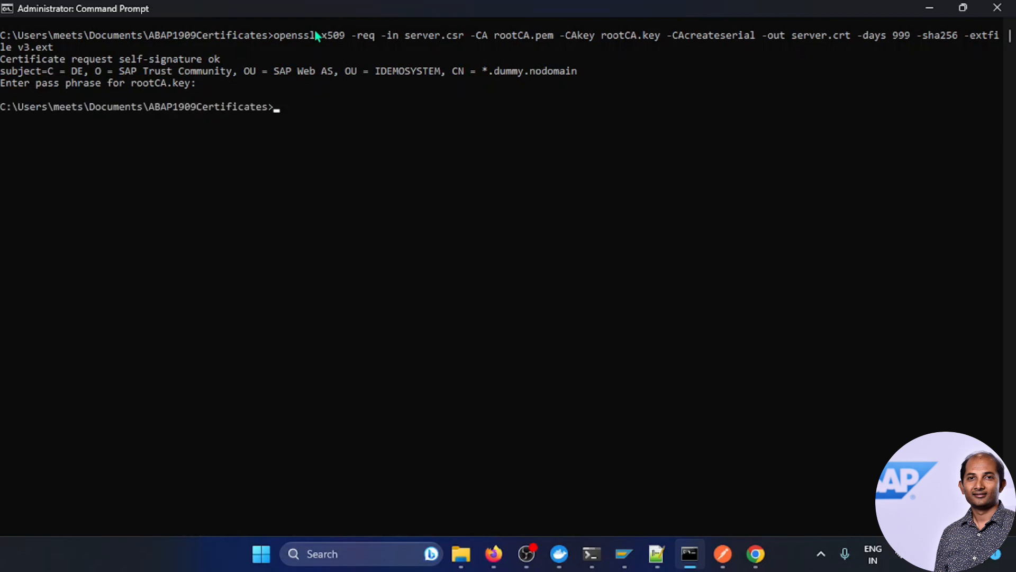
pyautogui.write('dir')
pyautogui.press('Return')
pyautogui.moveTo(209, 238); pyautogui.dragTo(275, 242)
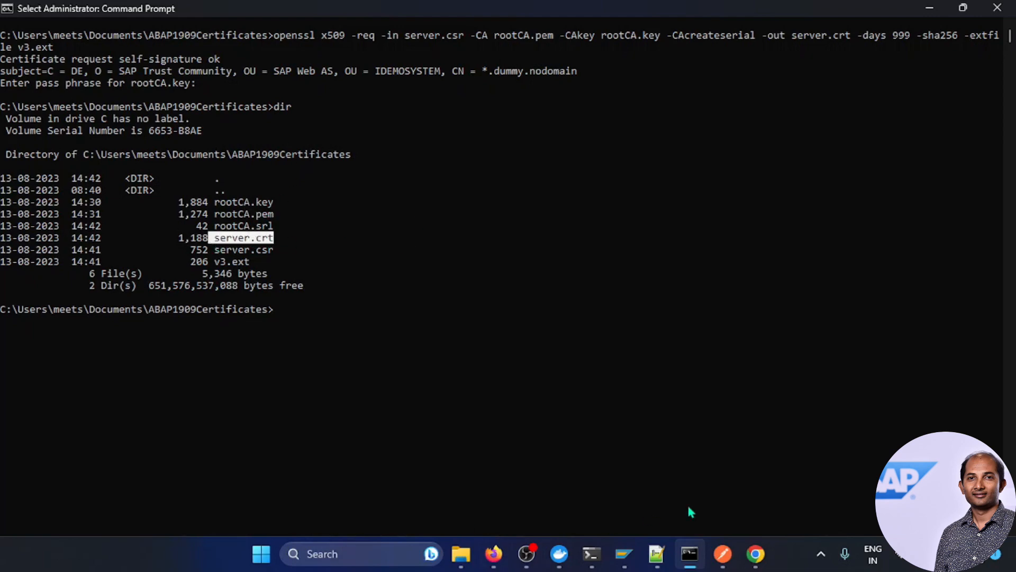
# Step: Return to the Notepad++ plan and highlight the step 7 heading
pyautogui.click(656, 553)
pyautogui.click(572, 422)
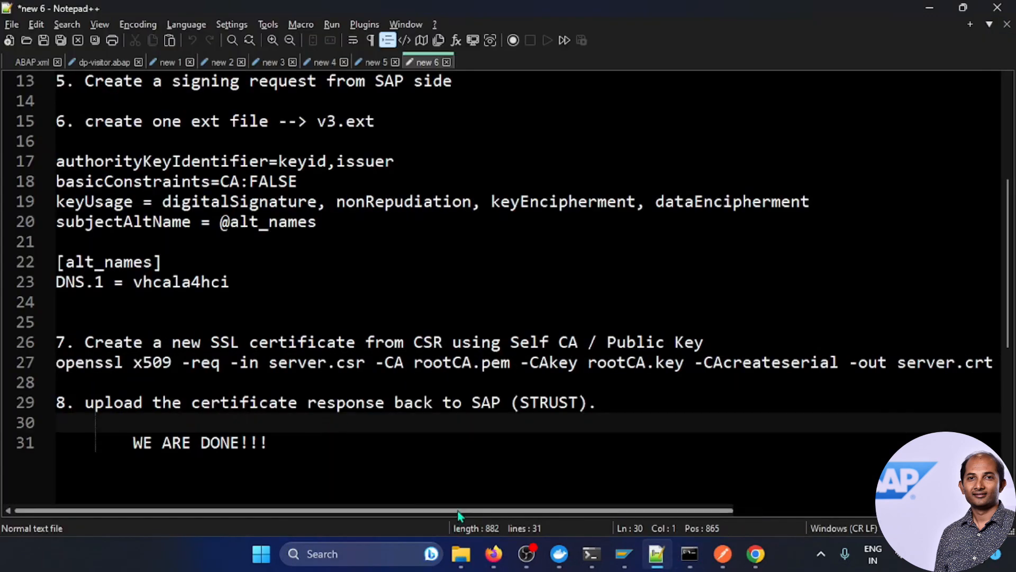
pyautogui.moveTo(77, 342); pyautogui.dragTo(271, 363)
pyautogui.click(428, 373)
# Step: Bring Trust Manager forward, close the certificate request text and save the unchanged PSE
pyautogui.moveTo(84, 402); pyautogui.dragTo(592, 405)
pyautogui.click(676, 413)
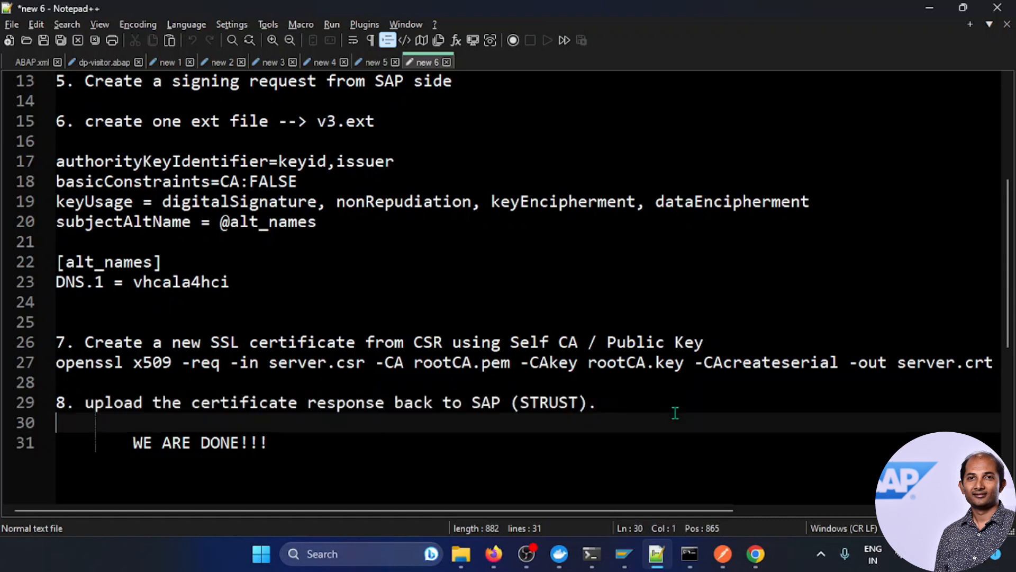
pyautogui.moveTo(625, 552)
pyautogui.click(582, 495)
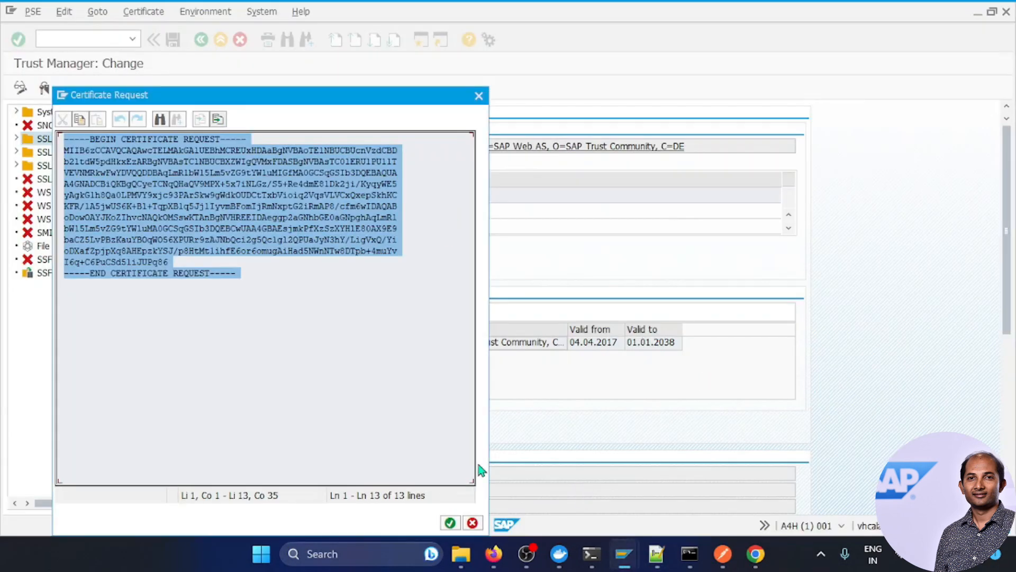
pyautogui.click(449, 523)
pyautogui.click(173, 40)
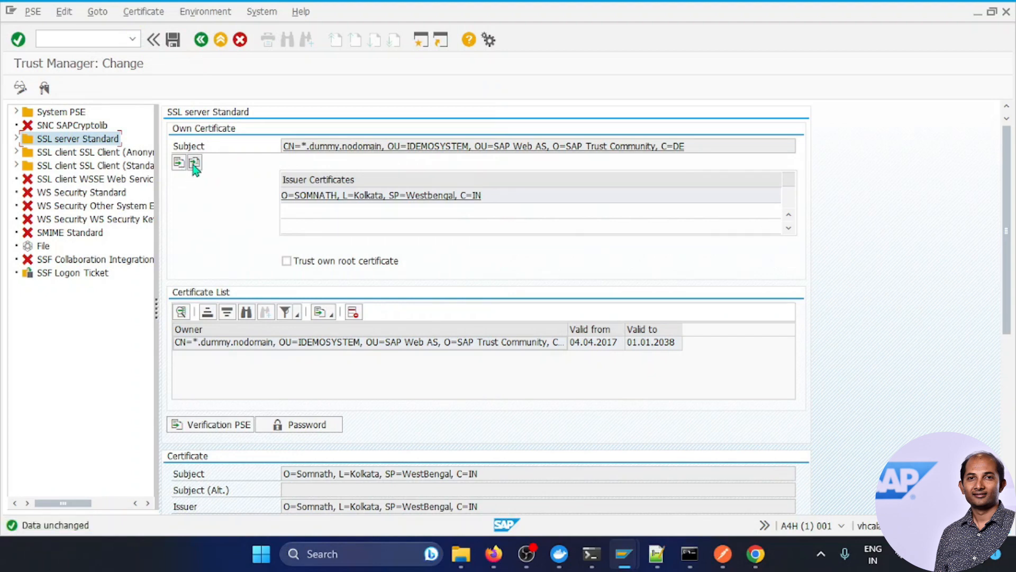
# Step: Import server.crt from file as the certificate response and save the SSL server Standard PSE
pyautogui.click(194, 163)
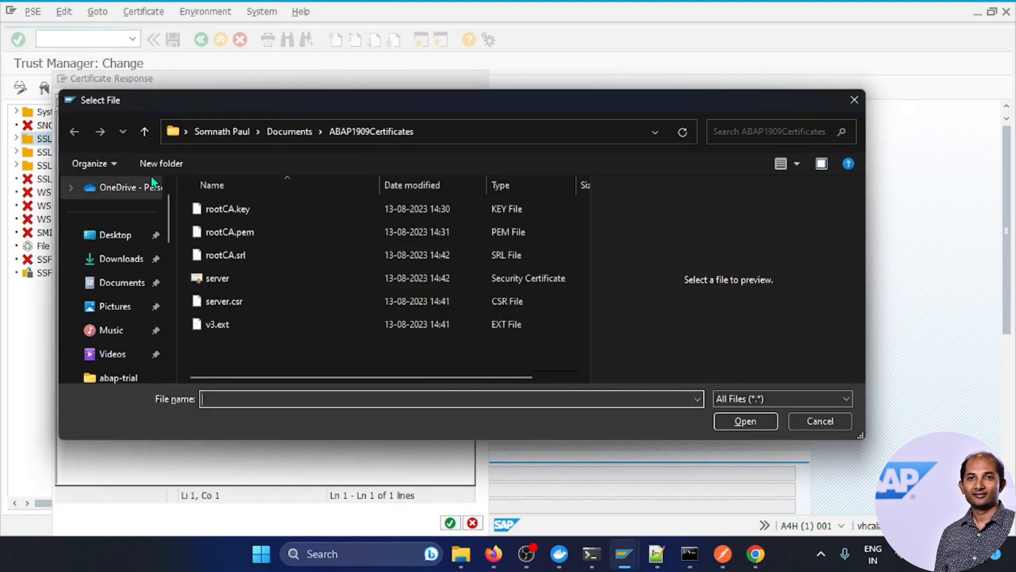
pyautogui.click(217, 279)
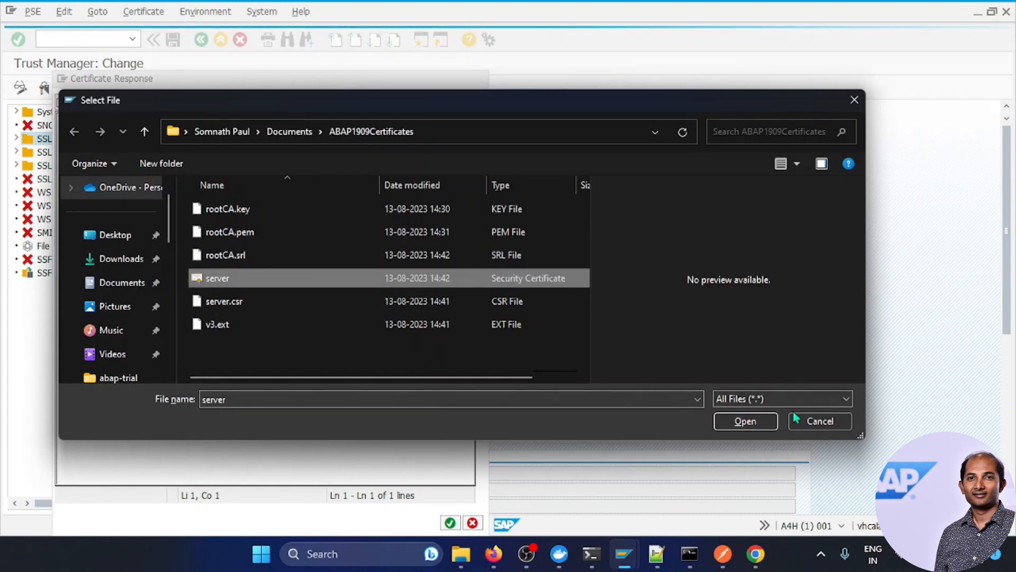
pyautogui.click(754, 418)
pyautogui.click(106, 337)
pyautogui.moveTo(198, 331); pyautogui.dragTo(64, 119)
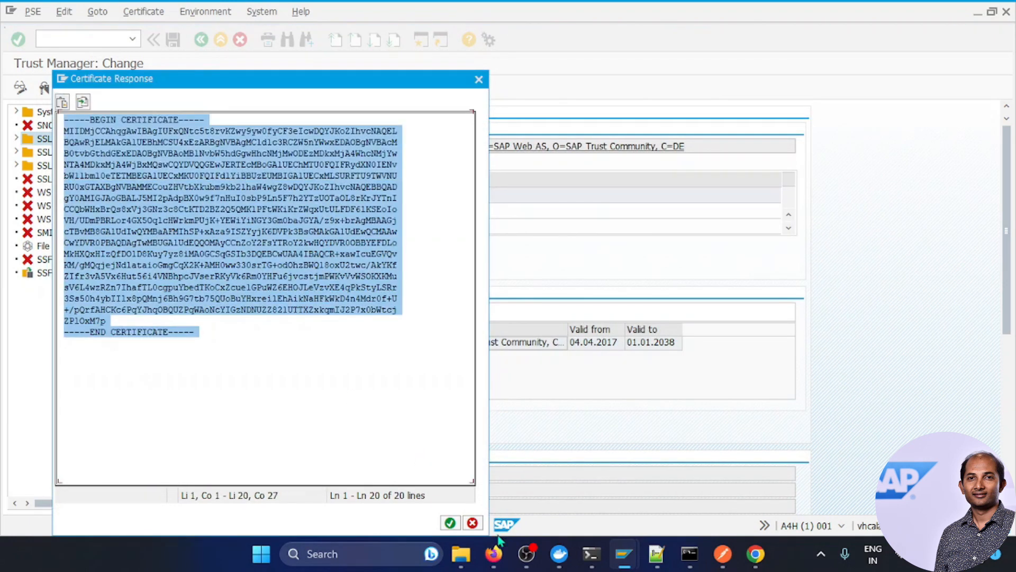
pyautogui.click(453, 527)
pyautogui.click(172, 40)
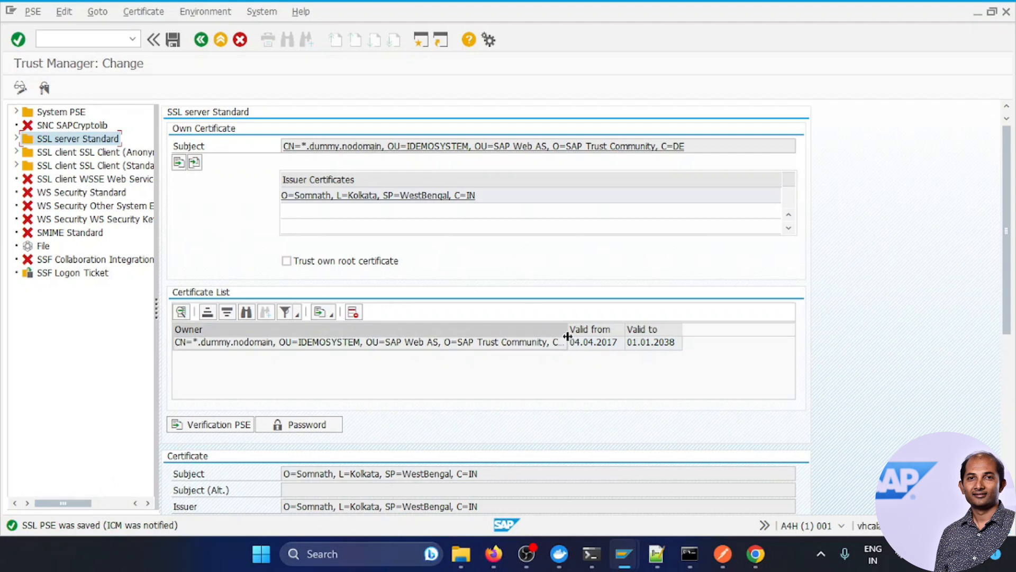
# Step: Keep SSL certificate verification on in Postman and send the HTTPS $metadata request
pyautogui.click(730, 554)
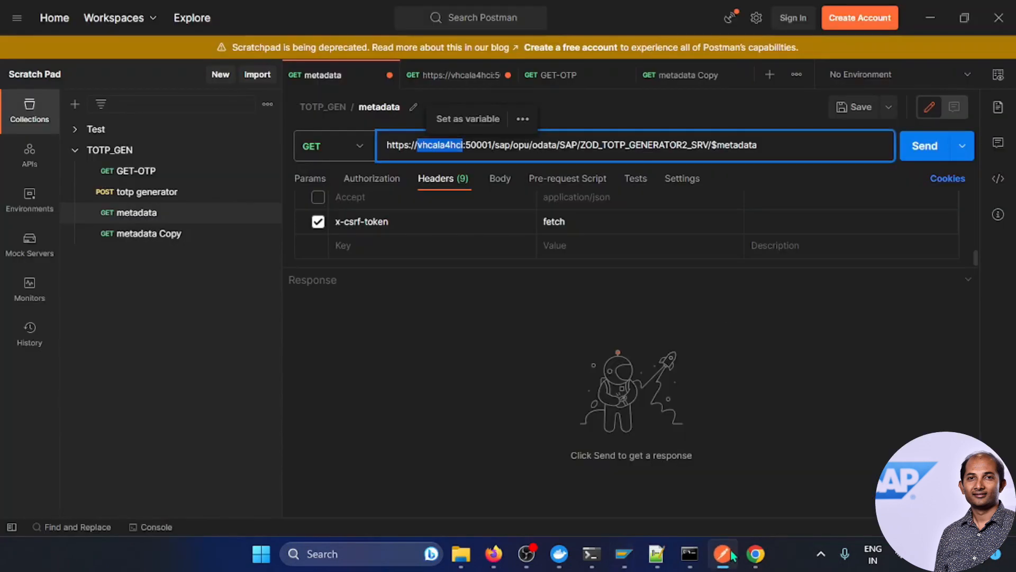
pyautogui.click(452, 315)
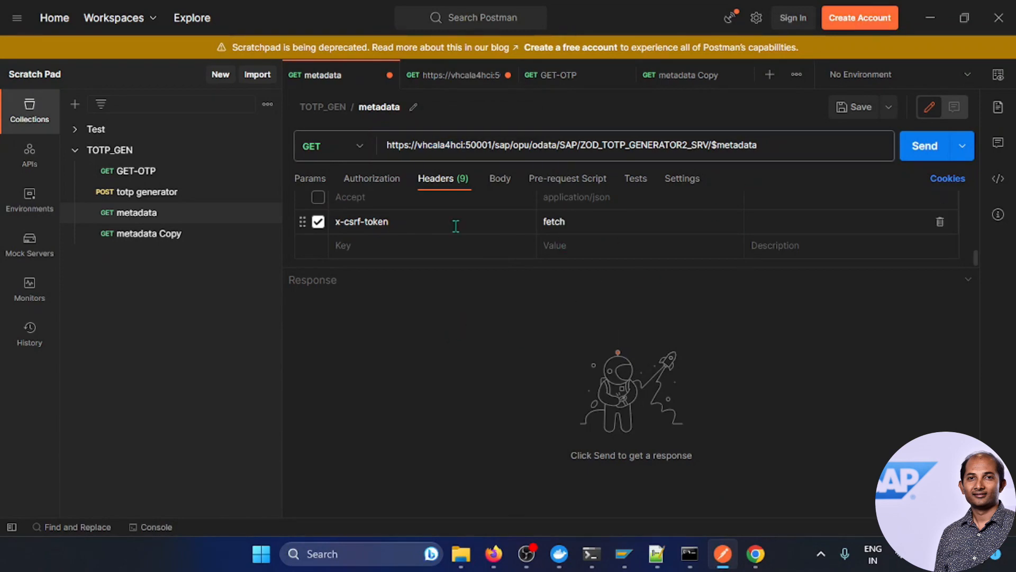
pyautogui.click(756, 18)
pyautogui.click(717, 55)
pyautogui.click(465, 249)
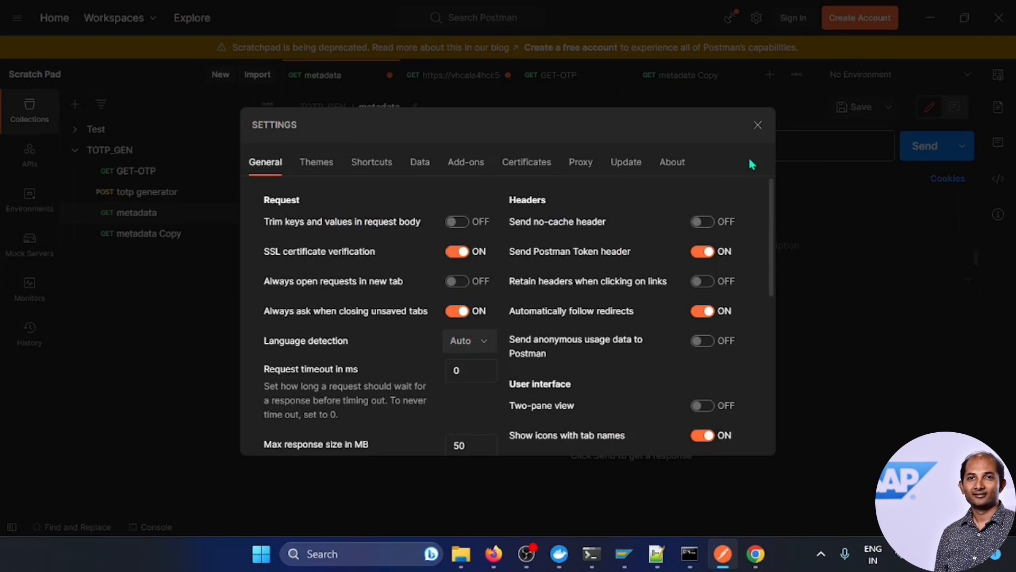
pyautogui.click(758, 125)
pyautogui.click(916, 155)
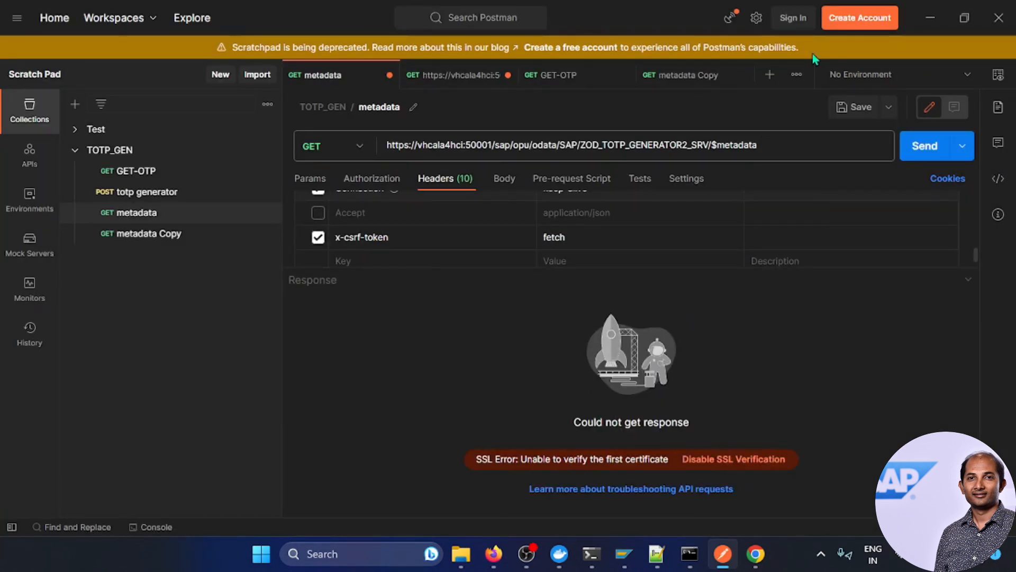
# Step: Trust rootCA.pem as a custom CA certificate in Postman and resend the $metadata request
pyautogui.click(755, 19)
pyautogui.click(698, 50)
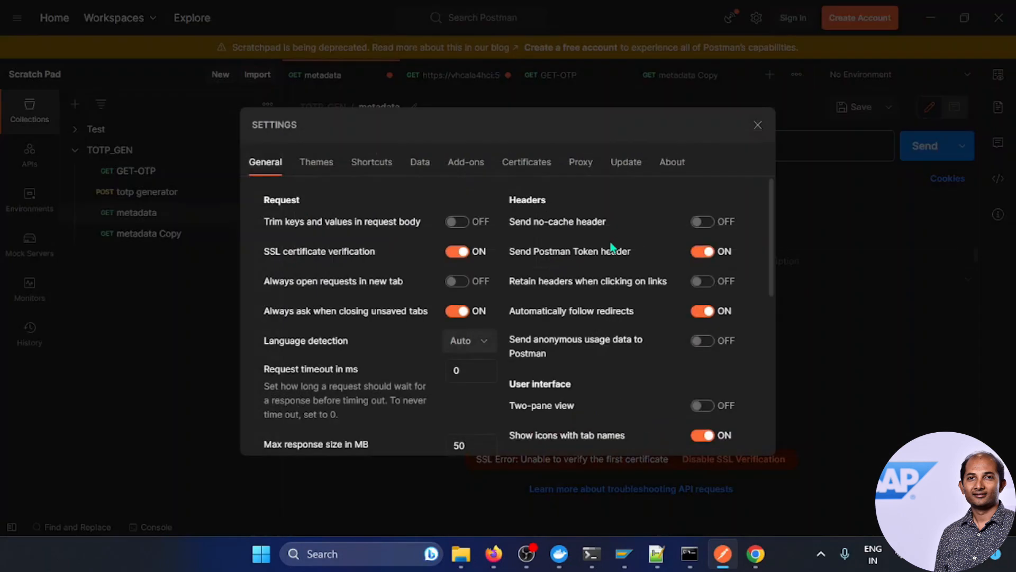
pyautogui.click(542, 163)
pyautogui.click(724, 201)
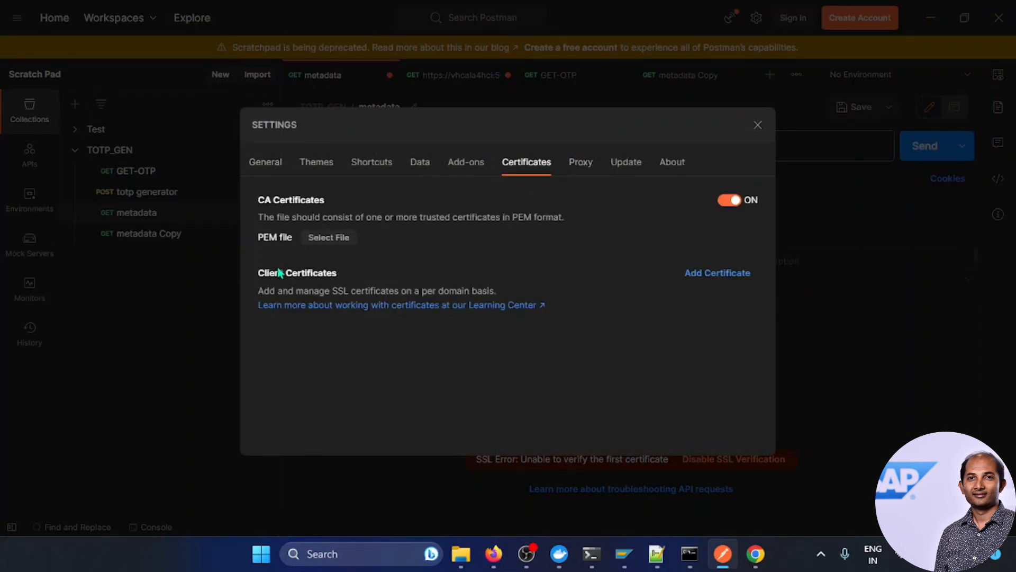
pyautogui.click(338, 239)
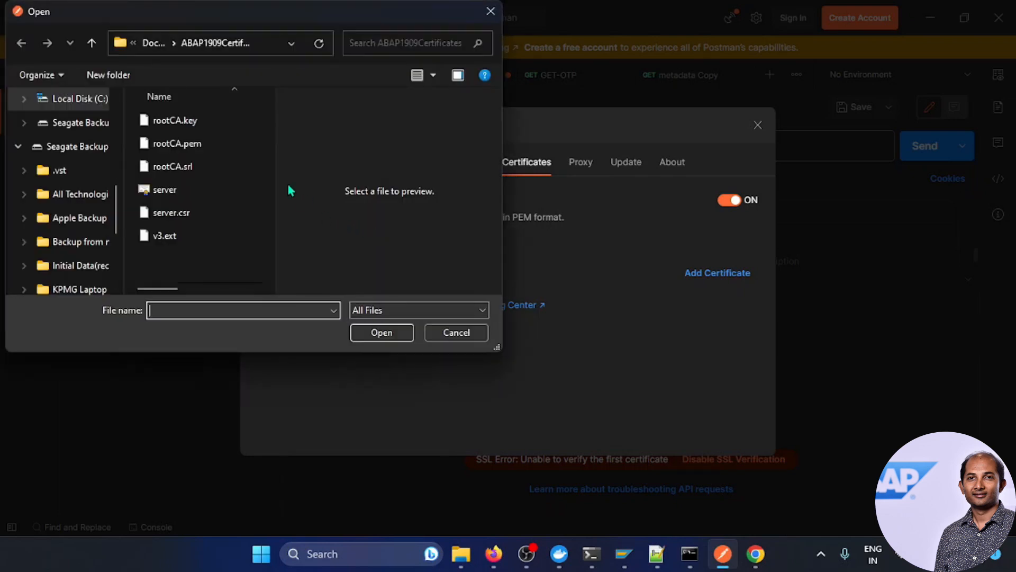
pyautogui.click(270, 47)
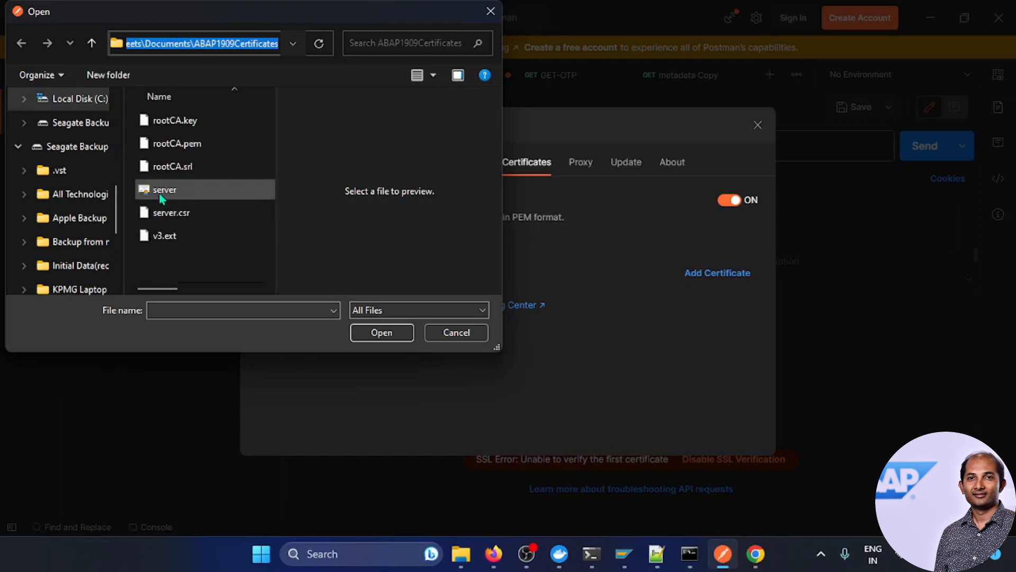
pyautogui.click(159, 146)
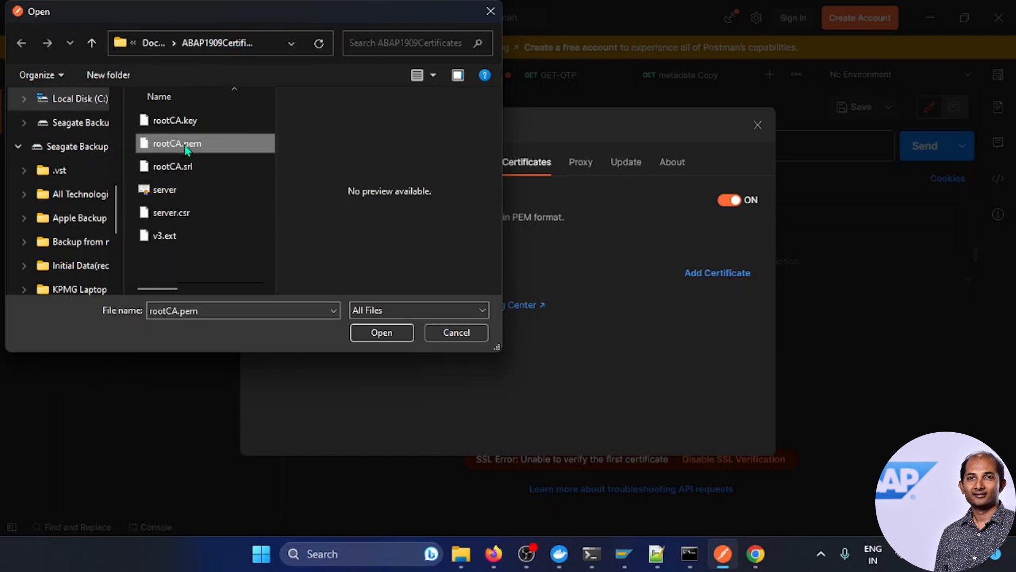
pyautogui.click(375, 334)
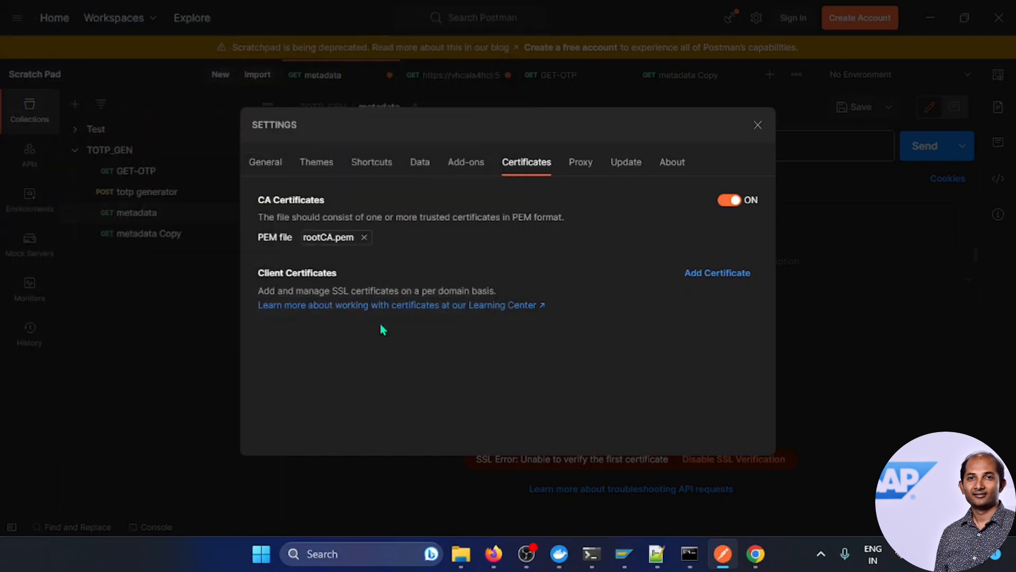
pyautogui.click(758, 125)
pyautogui.click(920, 146)
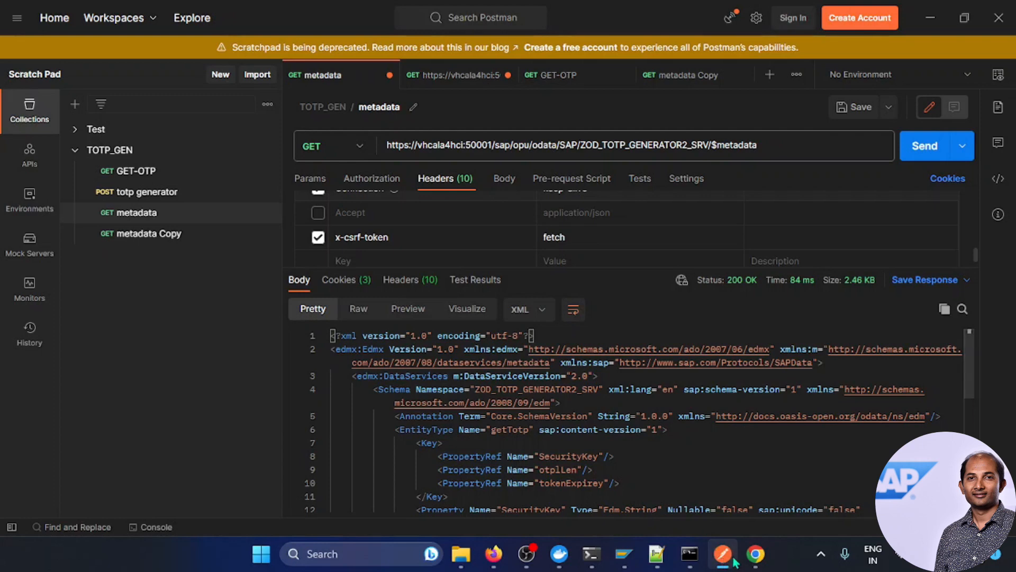
pyautogui.click(756, 554)
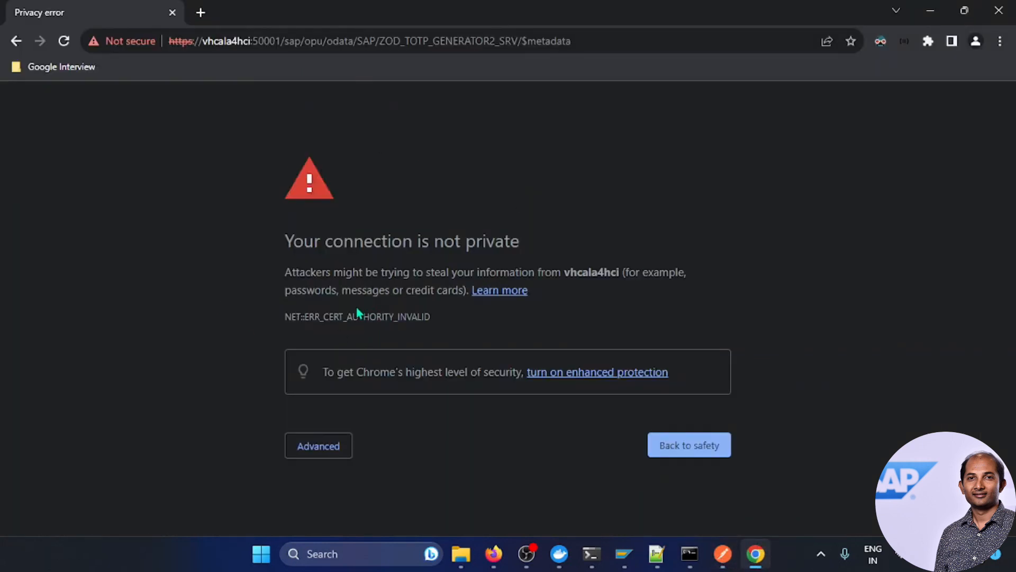
# Step: Reload the HTTPS $metadata page and sign in with the username and account password
pyautogui.click(66, 46)
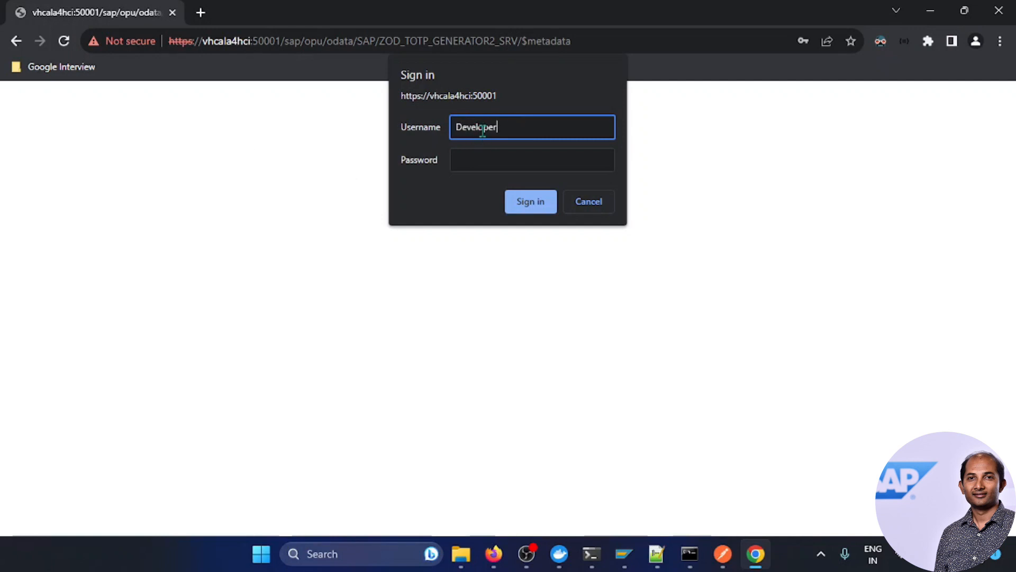
pyautogui.moveTo(526, 127); pyautogui.dragTo(454, 127)
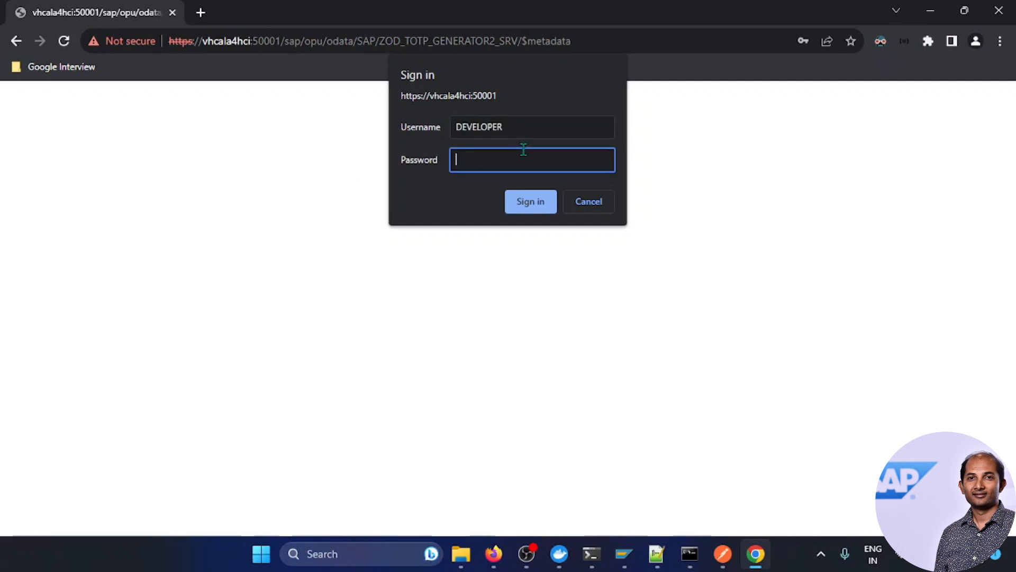
pyautogui.click(482, 125)
pyautogui.click(483, 164)
pyautogui.hotkey('ctrl', 'v')
pyautogui.click(532, 201)
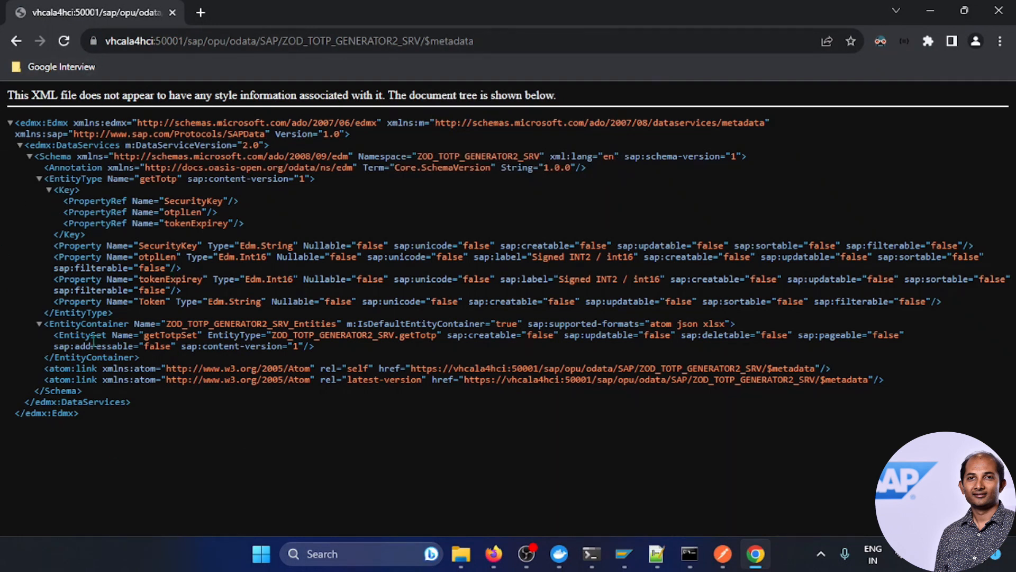
# Step: Check via the padlock that the *.dummy.nodomain certificate is valid until 8 May 2026
pyautogui.click(94, 42)
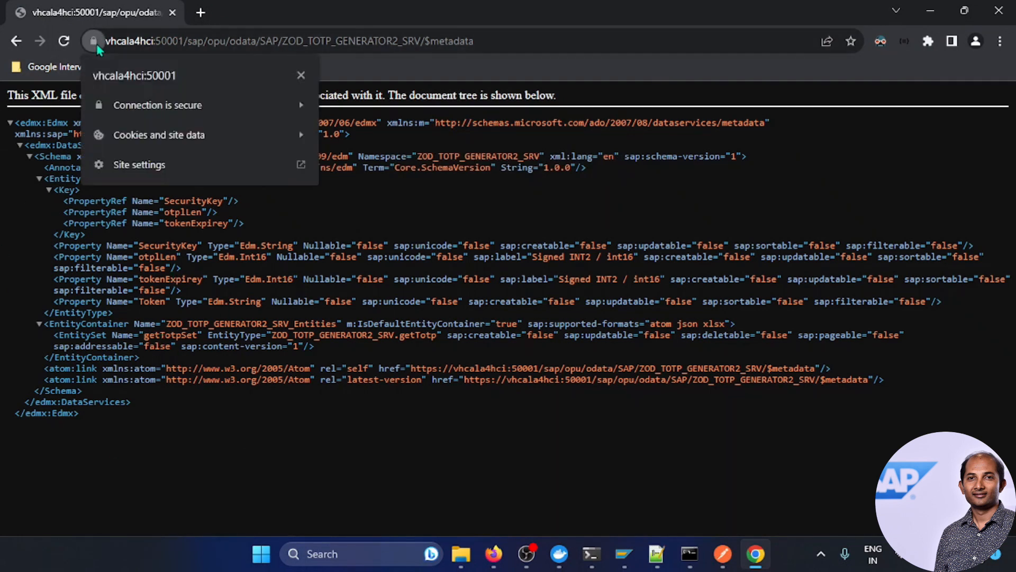
pyautogui.click(184, 108)
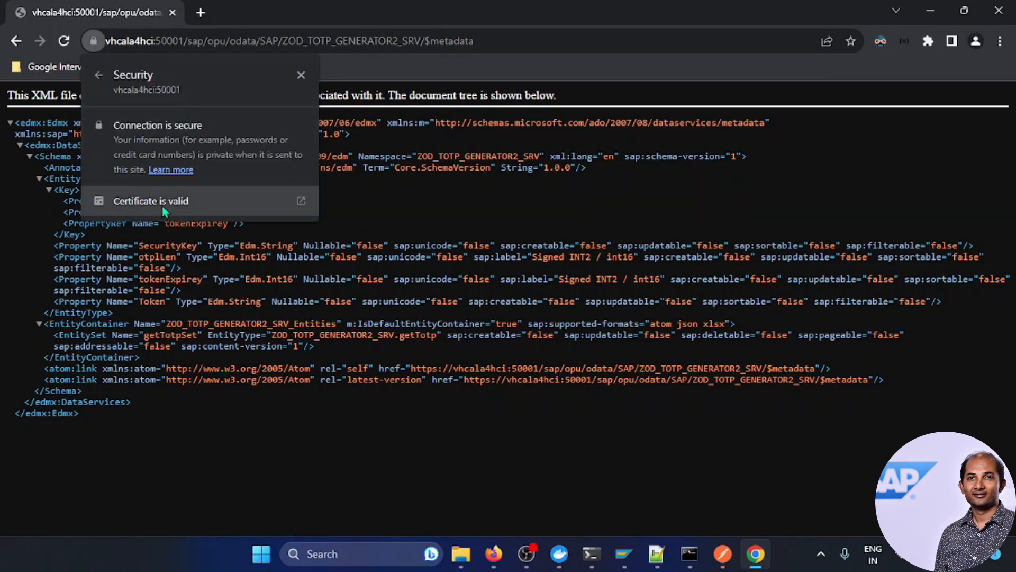
pyautogui.click(249, 206)
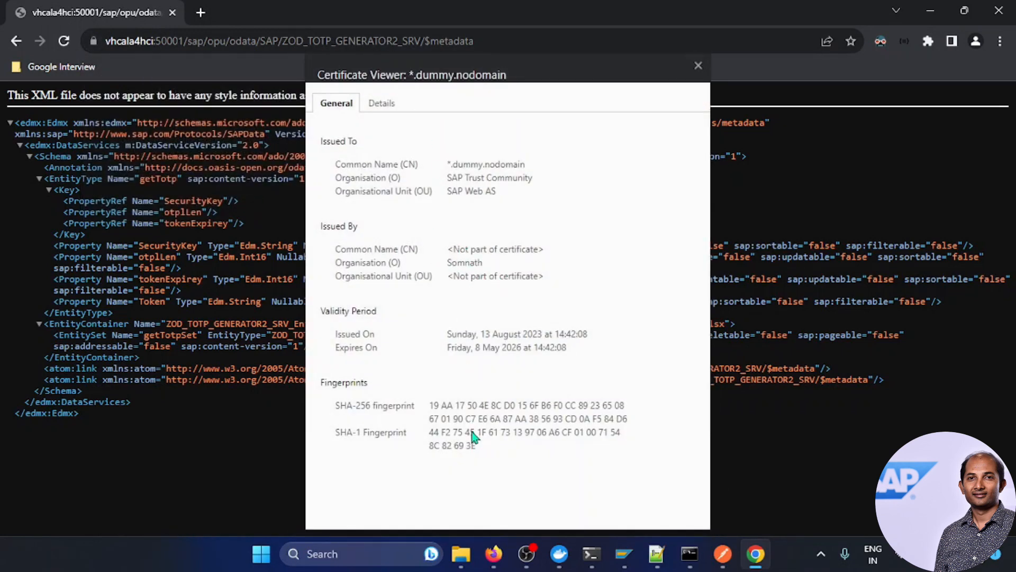
pyautogui.click(385, 102)
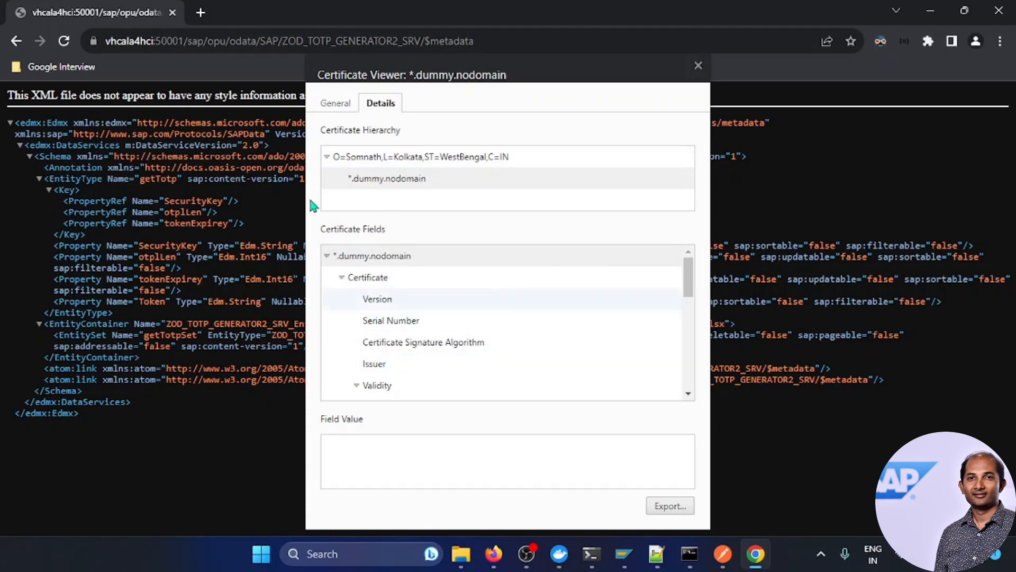
pyautogui.click(335, 103)
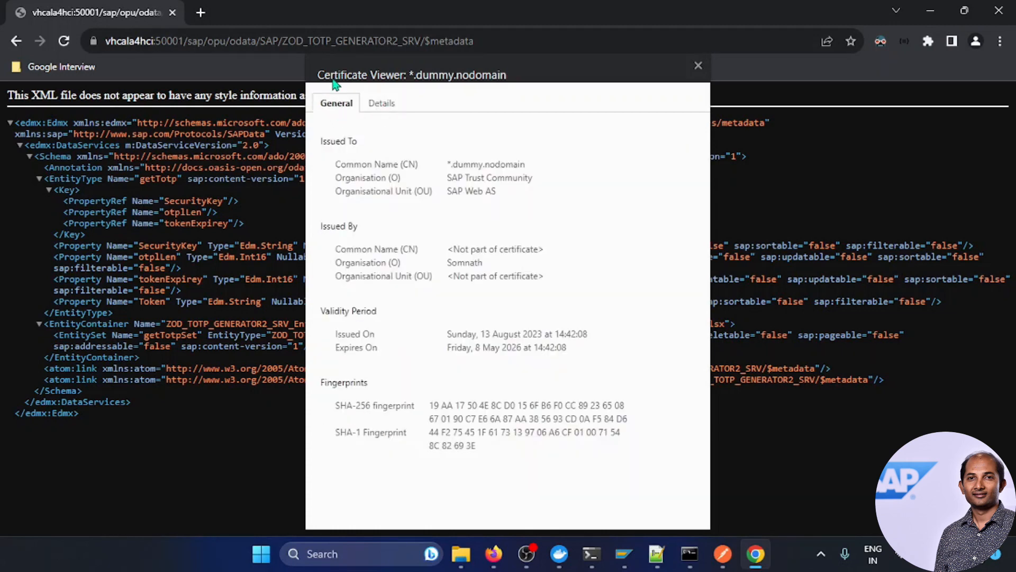
pyautogui.click(698, 66)
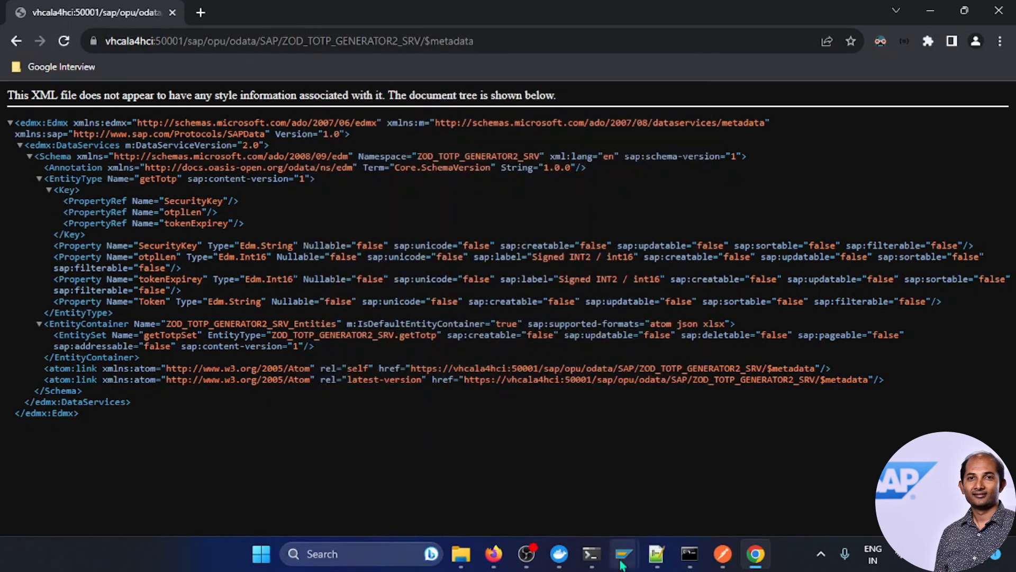
# Step: Open the ZABAP_CLIENT source in the ABAP editor (/ose38) in a new session
pyautogui.moveTo(623, 561)
pyautogui.click(749, 455)
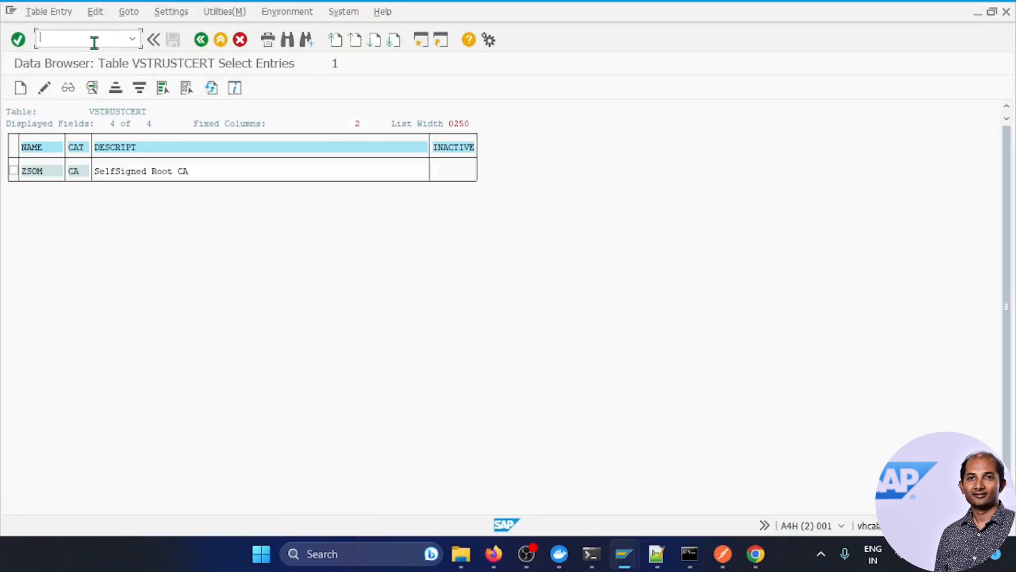
pyautogui.click(95, 42)
pyautogui.write('/ose3')
pyautogui.press('Return')
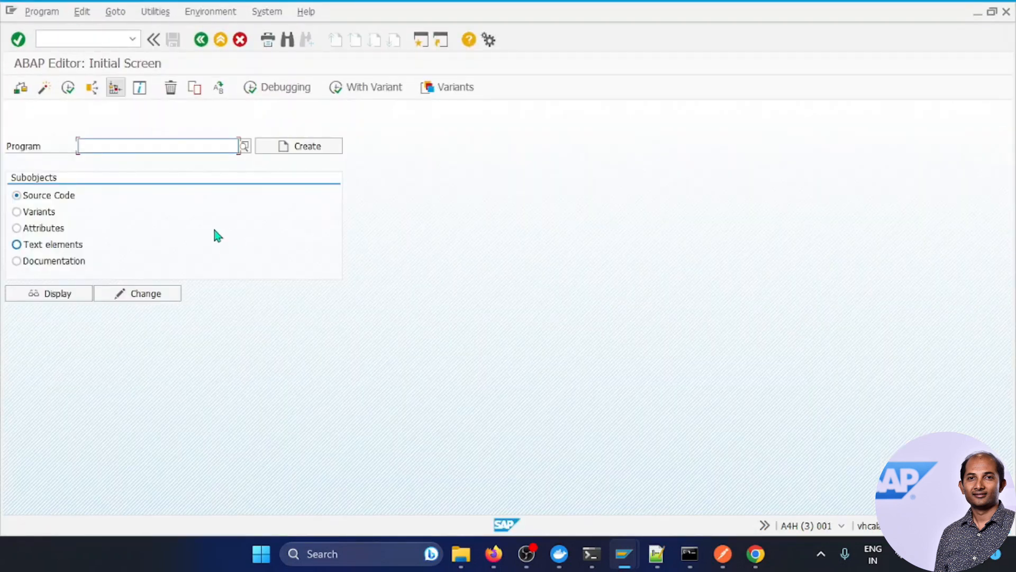
pyautogui.write('zbasic')
pyautogui.press('BackSpace')
pyautogui.press('BackSpace')
pyautogui.press('BackSpace')
pyautogui.press('BackSpace')
pyautogui.press('BackSpace')
pyautogui.write('aba')
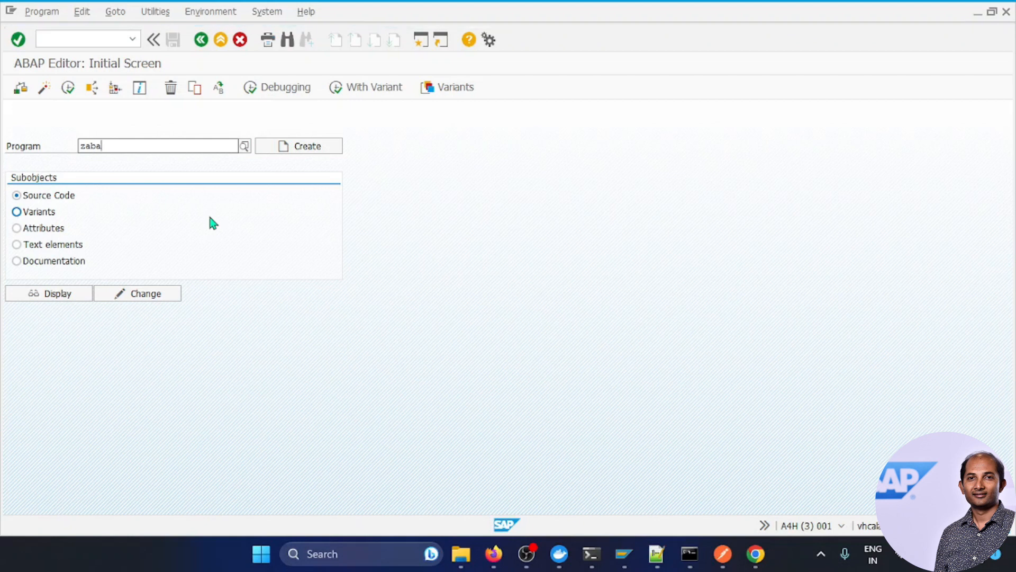
pyautogui.press('Down')
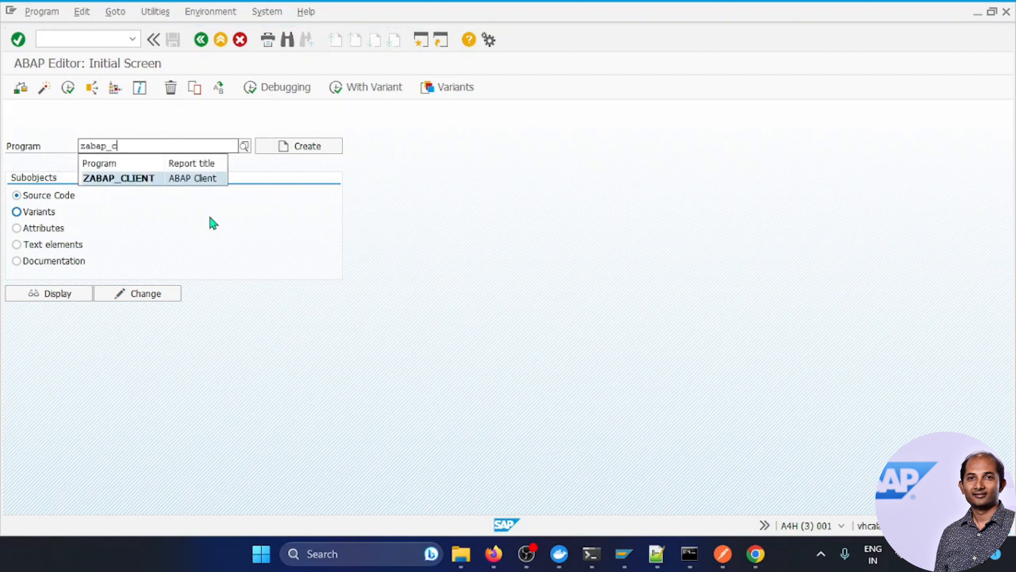
pyautogui.press('Return')
pyautogui.click(58, 294)
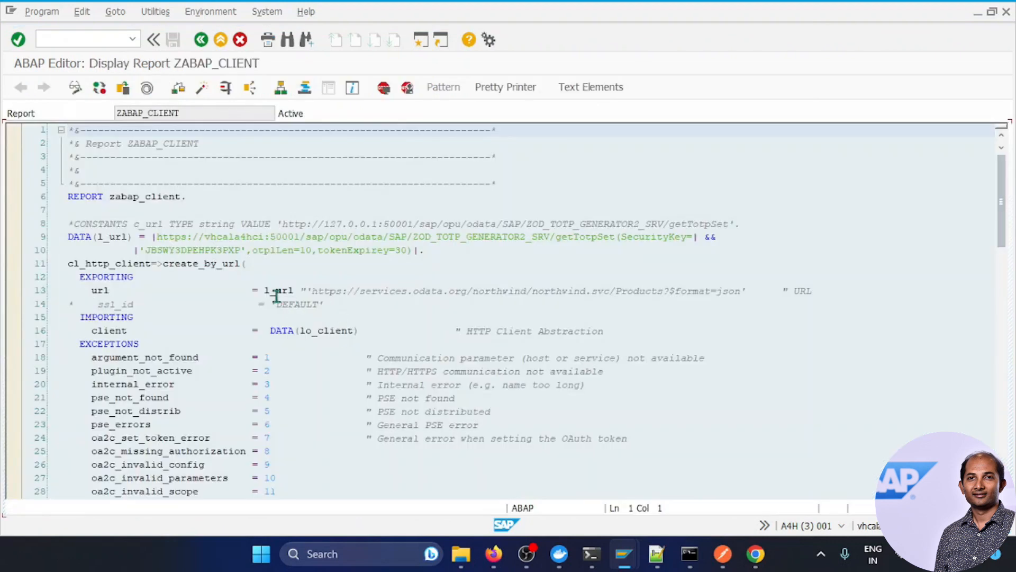
# Step: Set a breakpoint on the lo_client->receive call at line 78 and execute the report
pyautogui.click(151, 236)
pyautogui.moveTo(150, 237); pyautogui.dragTo(429, 248)
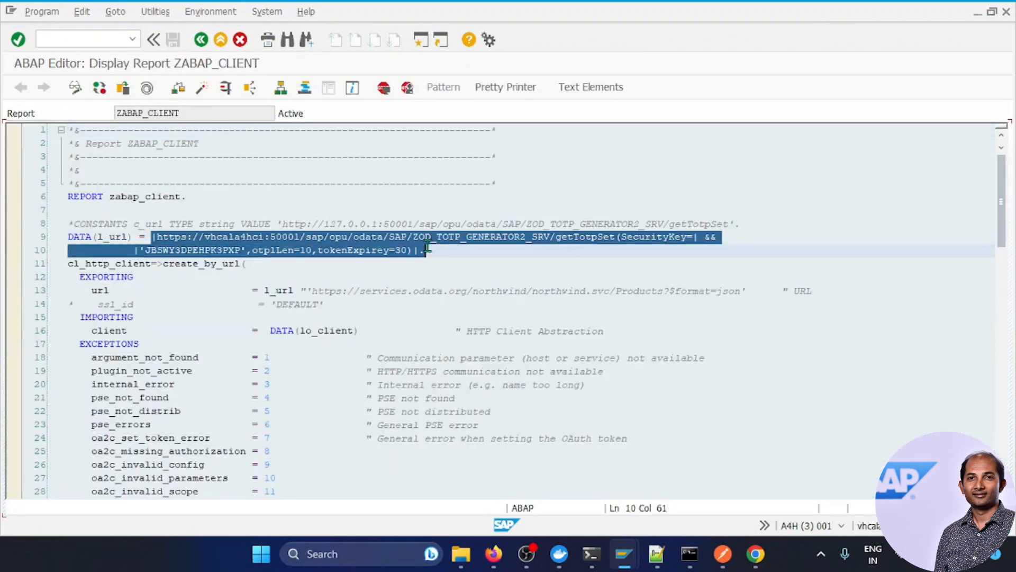
pyautogui.click(472, 276)
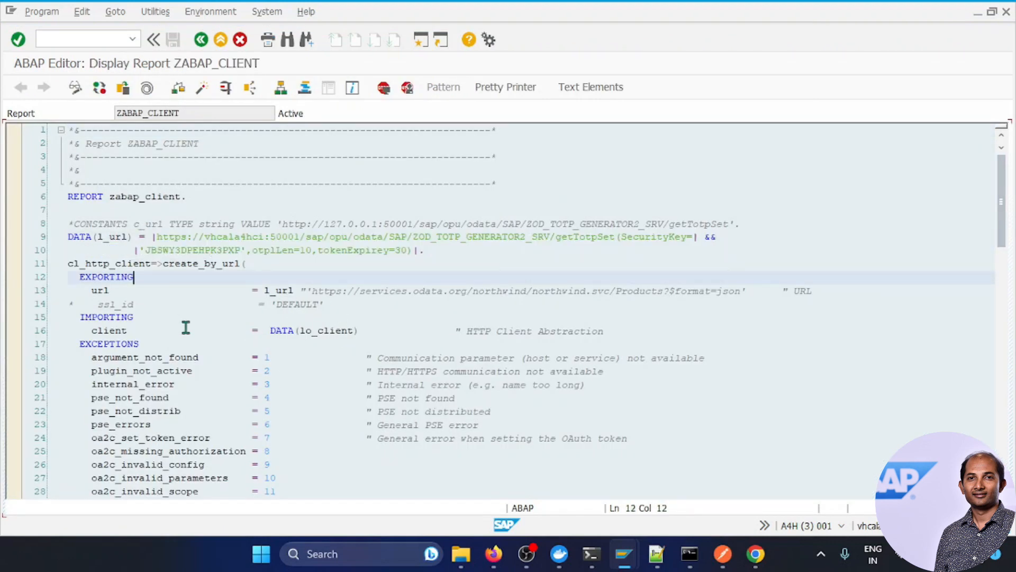
pyautogui.scroll(-13, 180, 293)
pyautogui.scroll(-4, 178, 291)
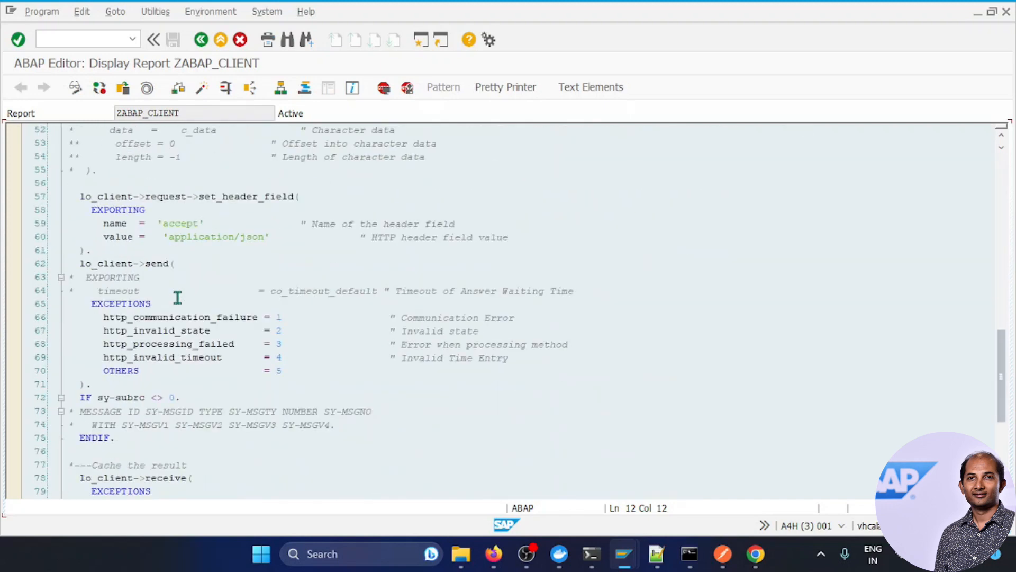
pyautogui.scroll(-5, 178, 297)
pyautogui.click(170, 276)
pyautogui.click(381, 87)
pyautogui.click(225, 87)
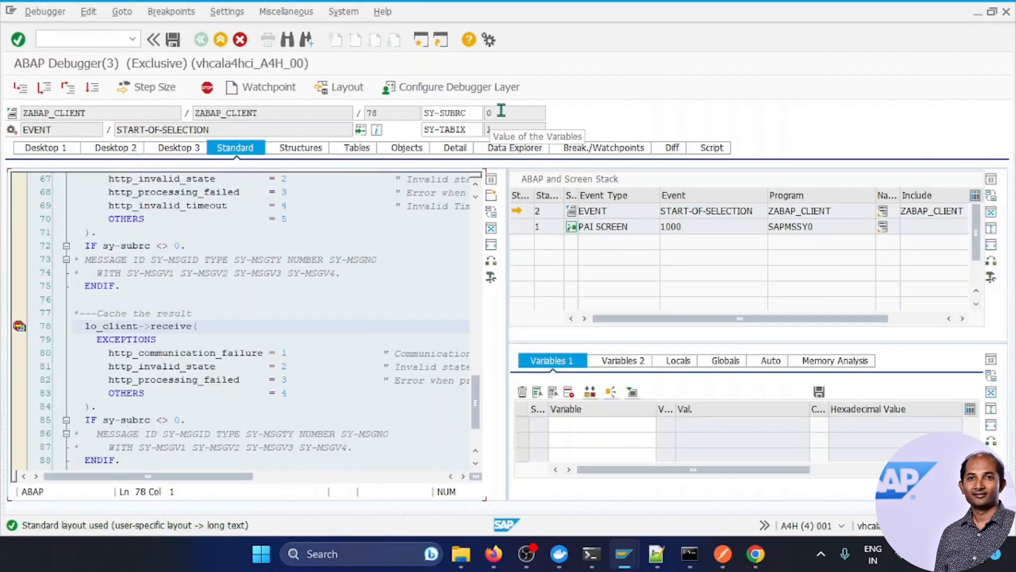
# Step: Step over the receive call, confirm SY-SUBRC is 0, and advance past reading the response
pyautogui.click(44, 87)
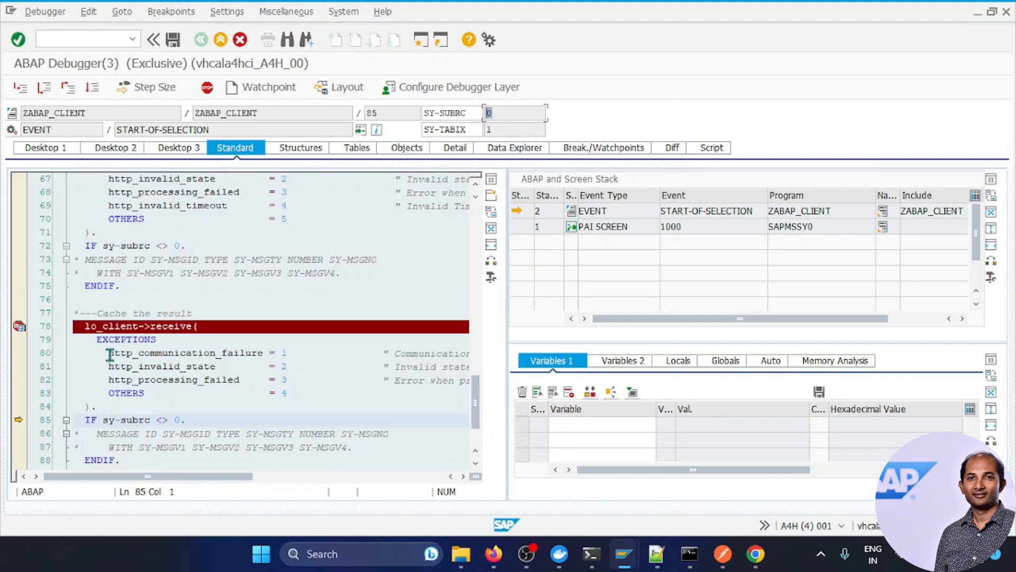
pyautogui.moveTo(294, 352); pyautogui.dragTo(108, 353)
pyautogui.click(298, 389)
pyautogui.moveTo(504, 113); pyautogui.dragTo(428, 113)
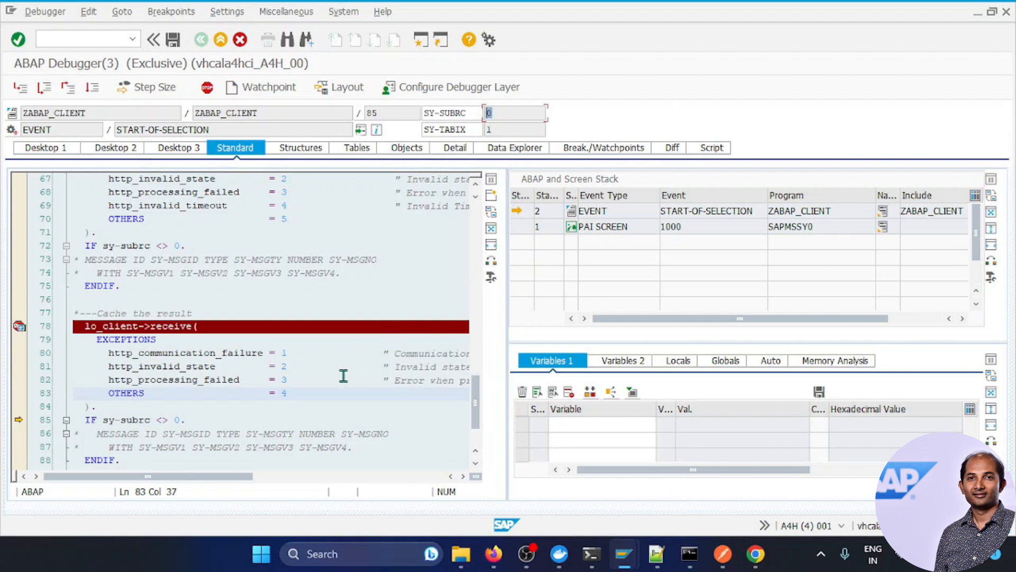
pyautogui.press('F5')
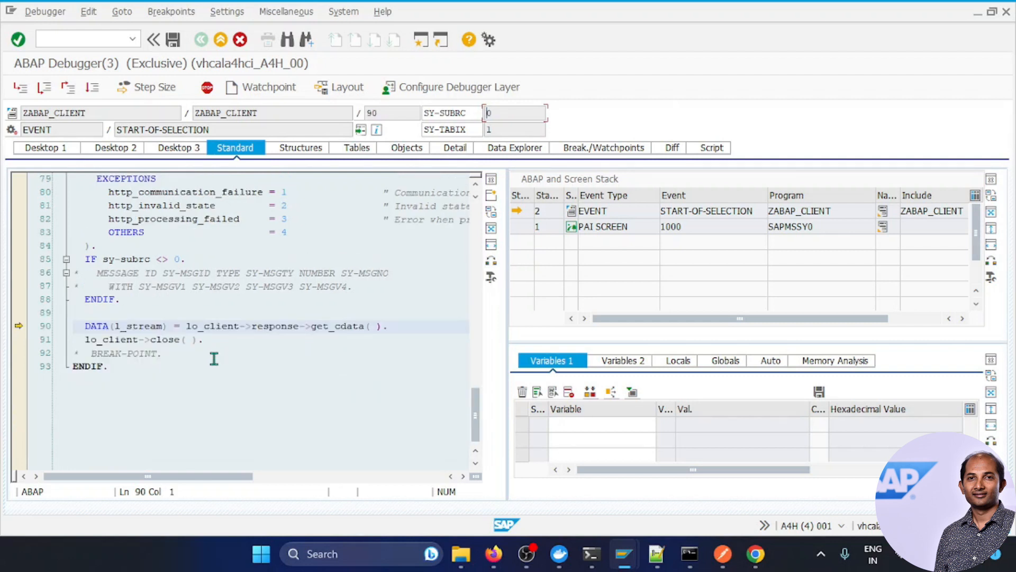
pyautogui.press('F5')
# Step: View L_STREAM's 437-character JSON token response as HTML, then continue the program to the end
pyautogui.doubleClick(144, 325)
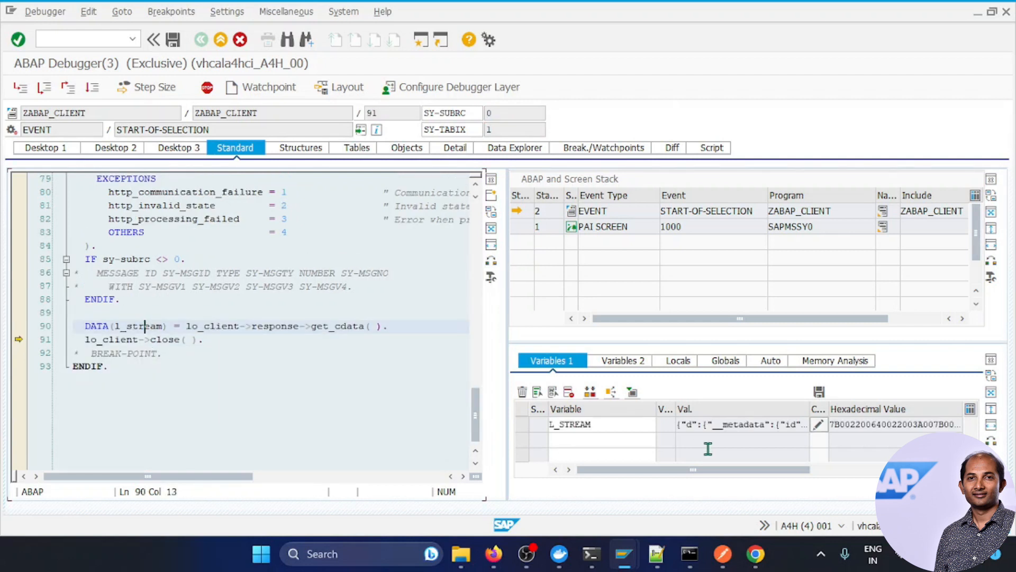
pyautogui.doubleClick(565, 423)
pyautogui.click(217, 276)
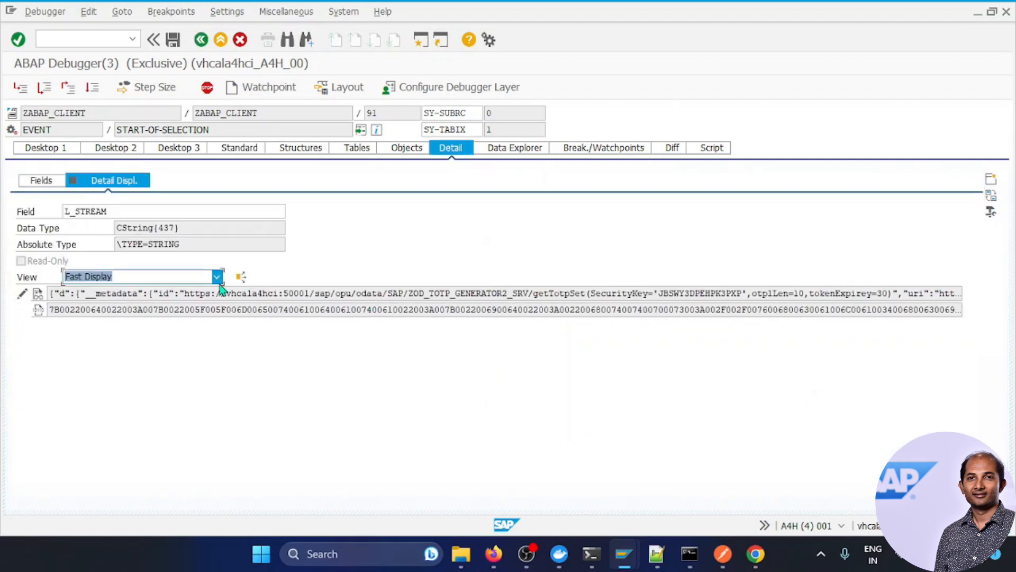
pyautogui.click(158, 342)
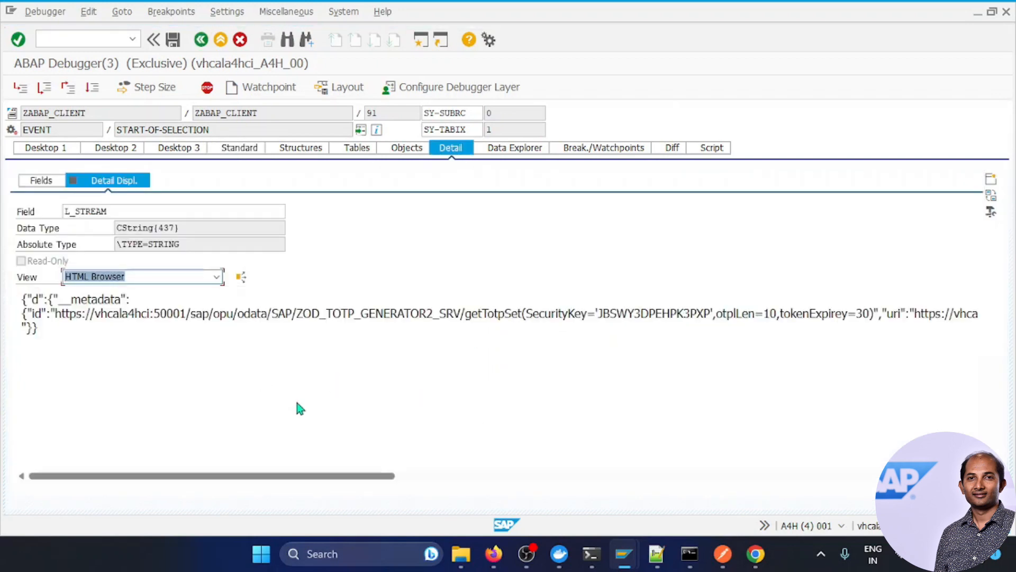
pyautogui.moveTo(306, 476); pyautogui.dragTo(945, 336)
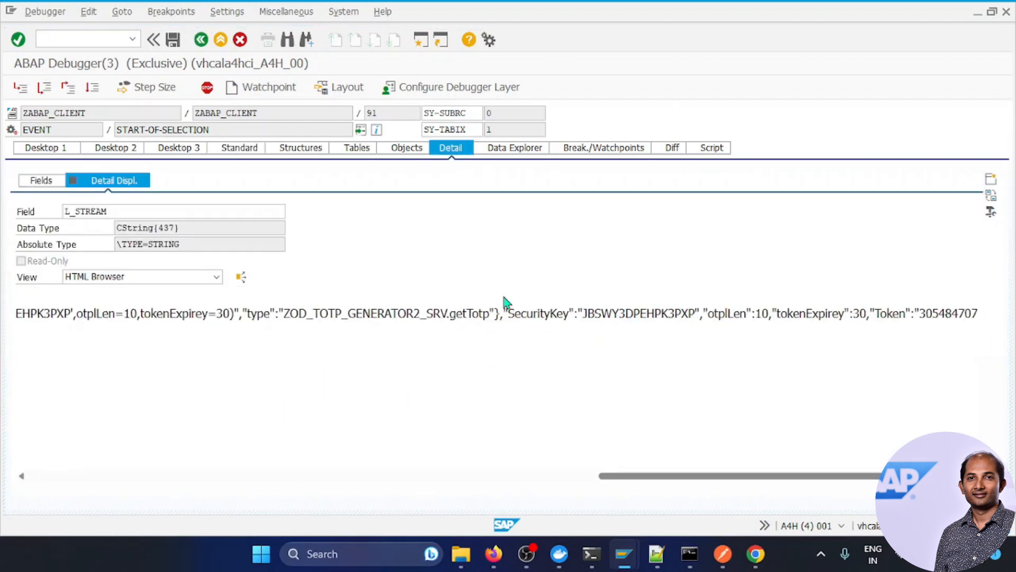
pyautogui.press('F3')
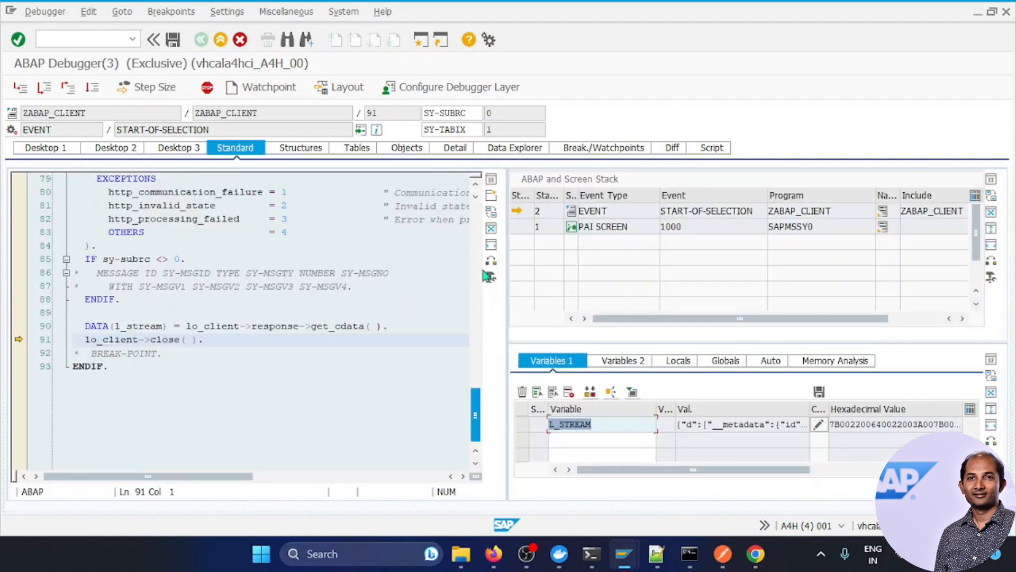
pyautogui.click(92, 88)
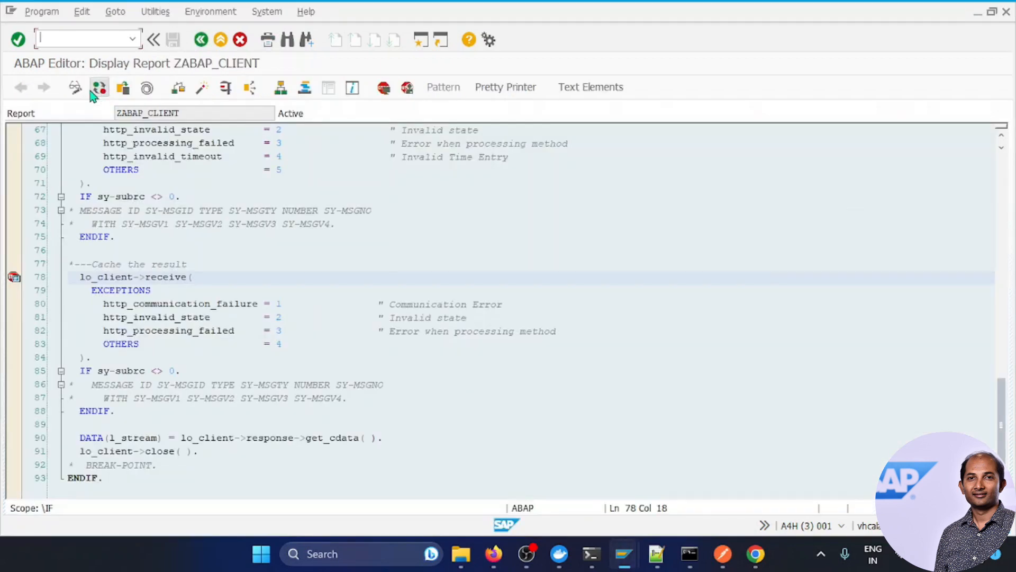